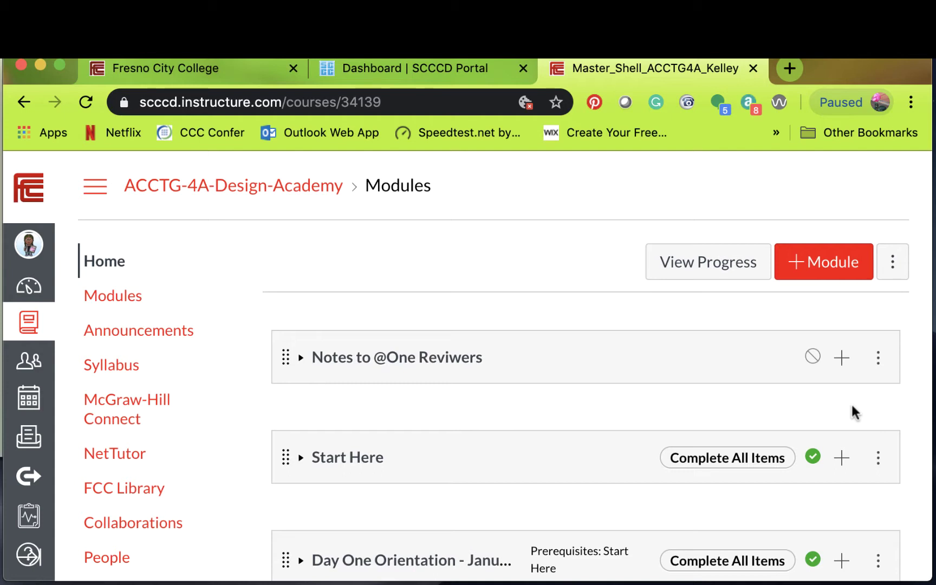
- Open the course's McGraw-Hill Connect page from the Canvas course navigation
left_click(151, 402)
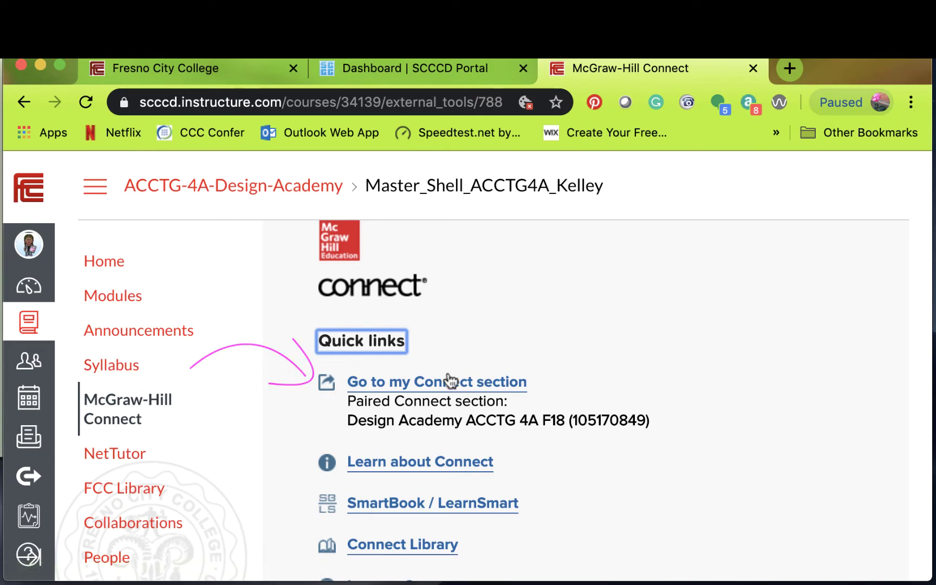
- Go to the paired Connect course section in a new tab
left_click(412, 385)
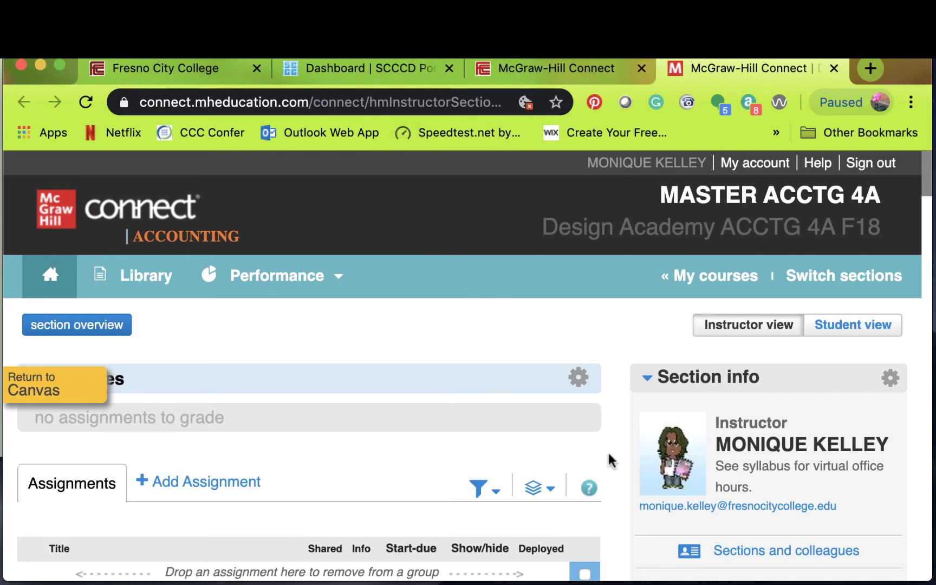
scroll(610, 461, "down", 5)
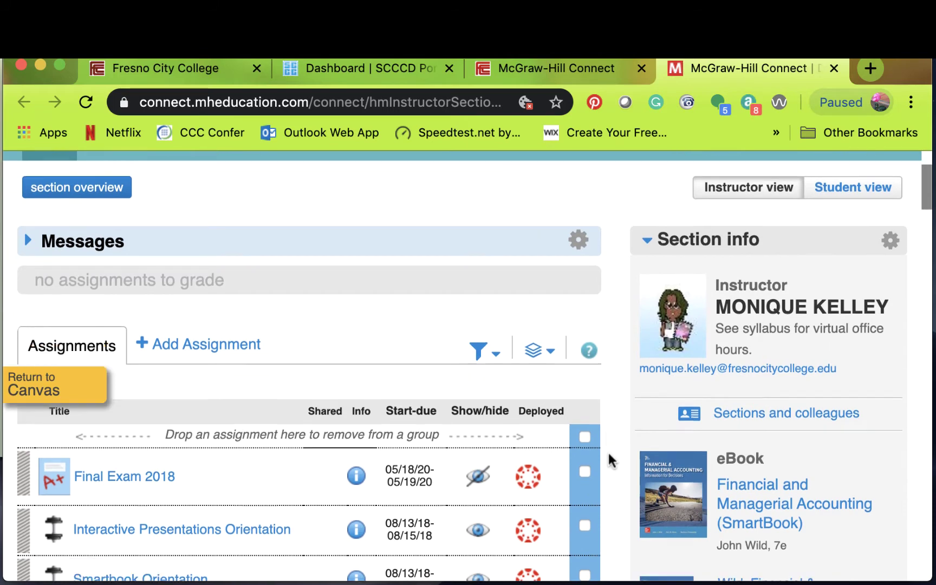
scroll(611, 460, "down", 1)
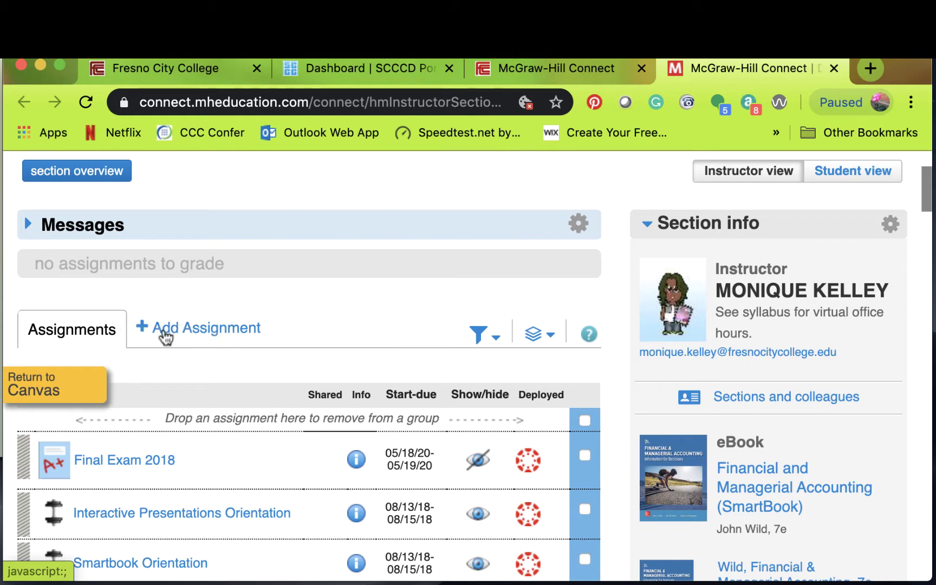
- Start a new assignment and choose Question Bank as its type
left_click(227, 328)
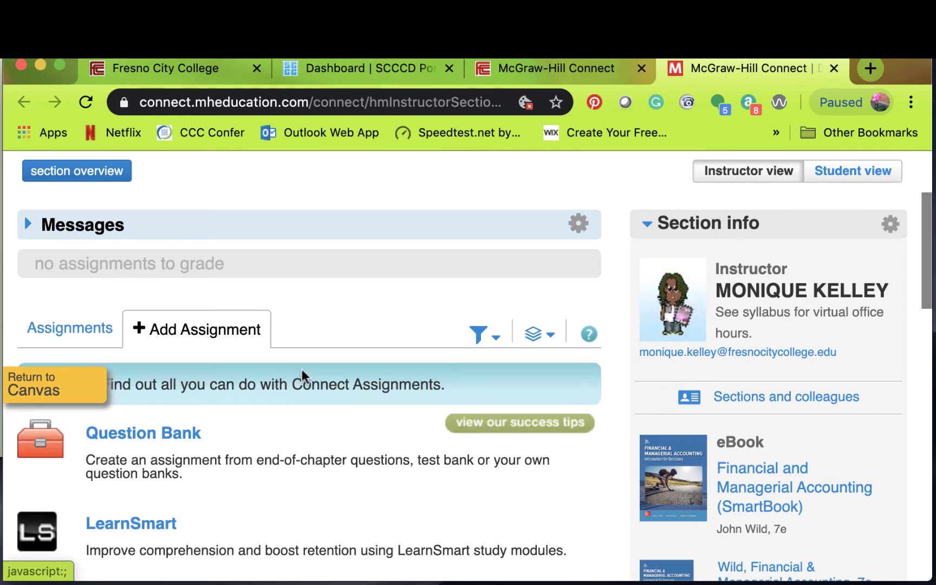
scroll(277, 464, "up", 1)
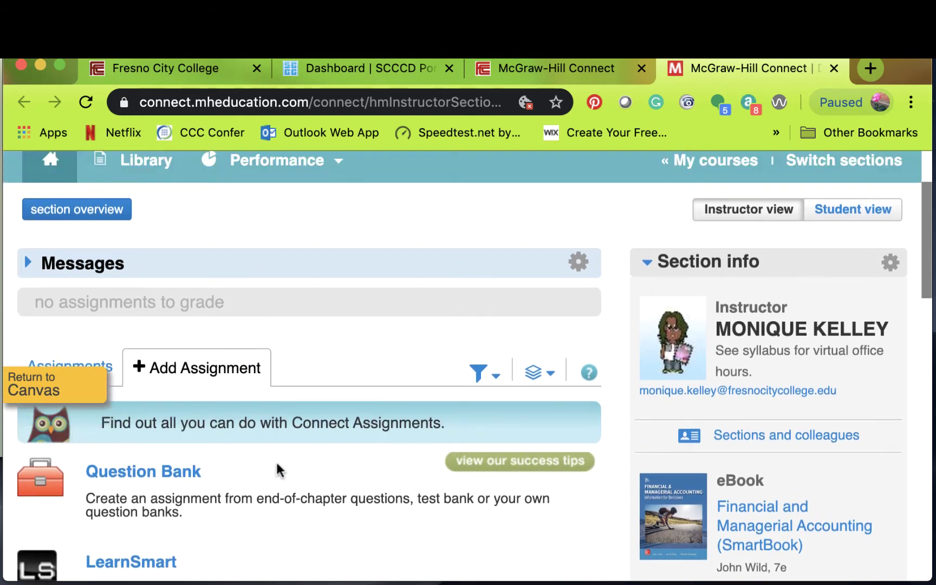
scroll(277, 464, "down", 5)
scroll(277, 470, "down", 8)
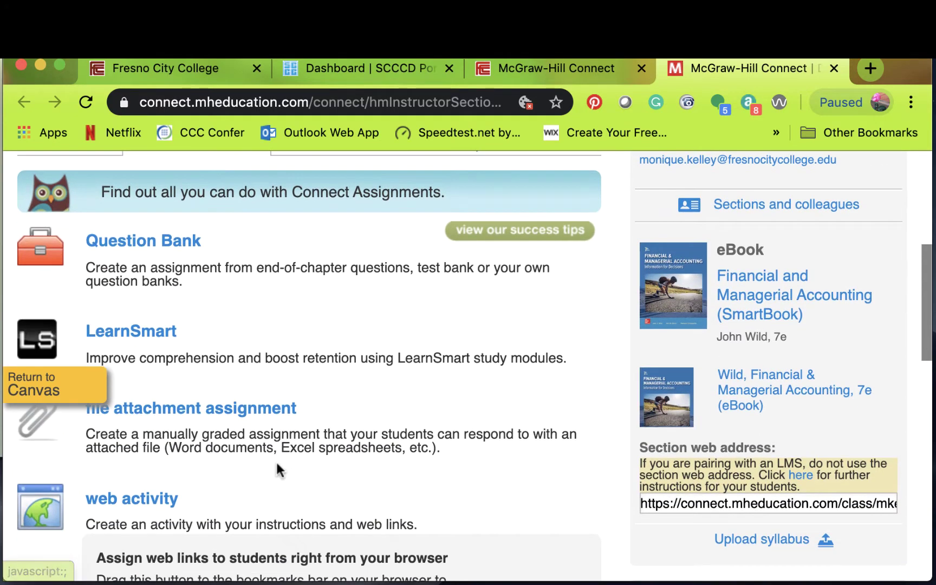
scroll(277, 465, "down", 8)
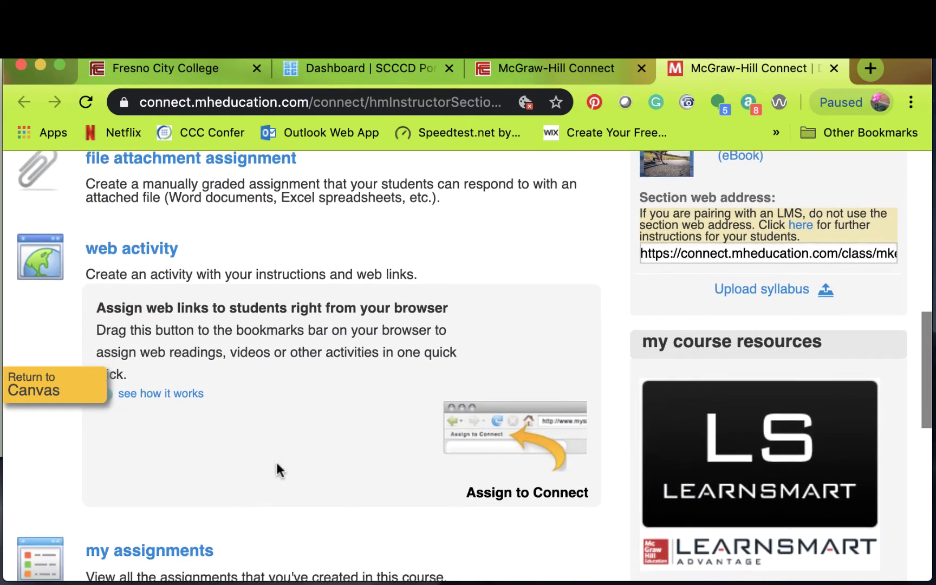
scroll(276, 464, "down", 5)
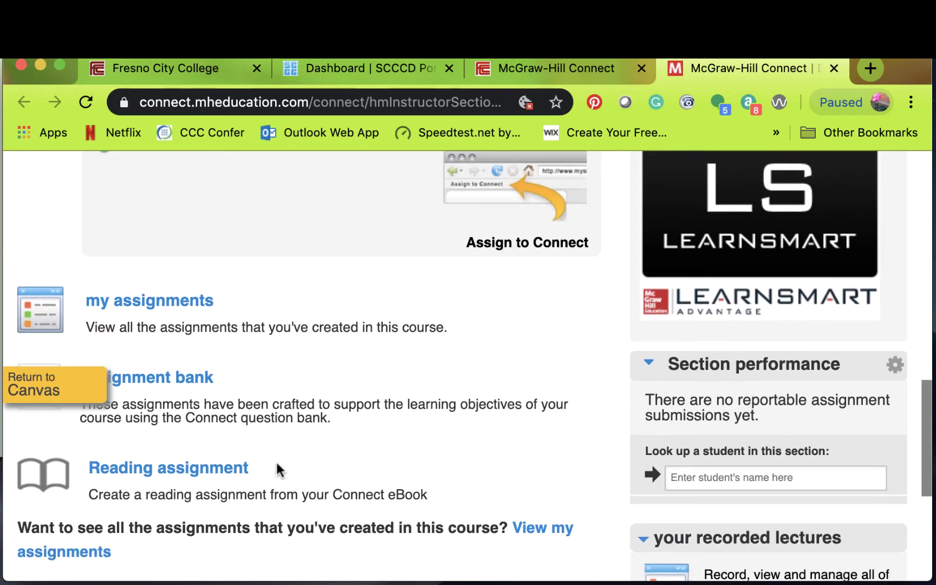
scroll(276, 460, "up", 15)
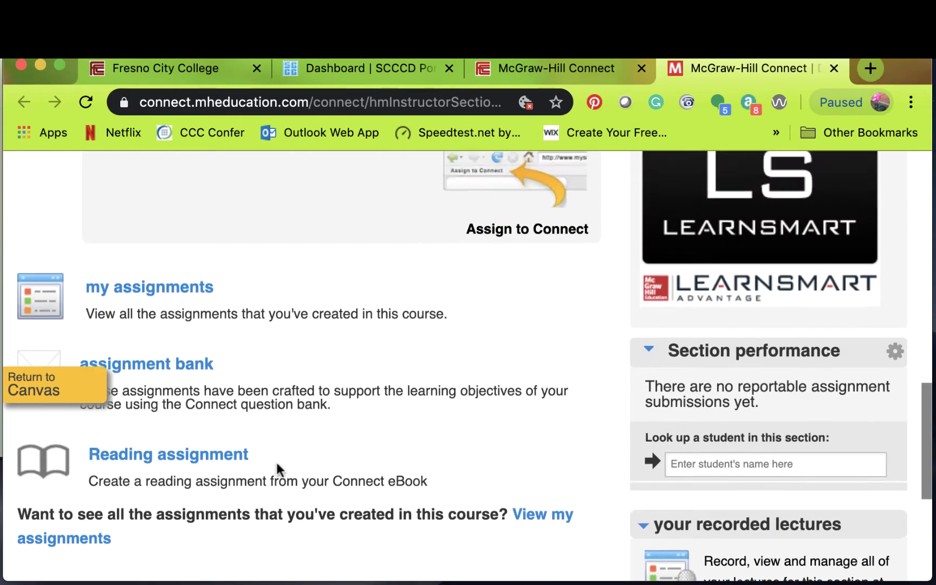
scroll(276, 462, "up", 5)
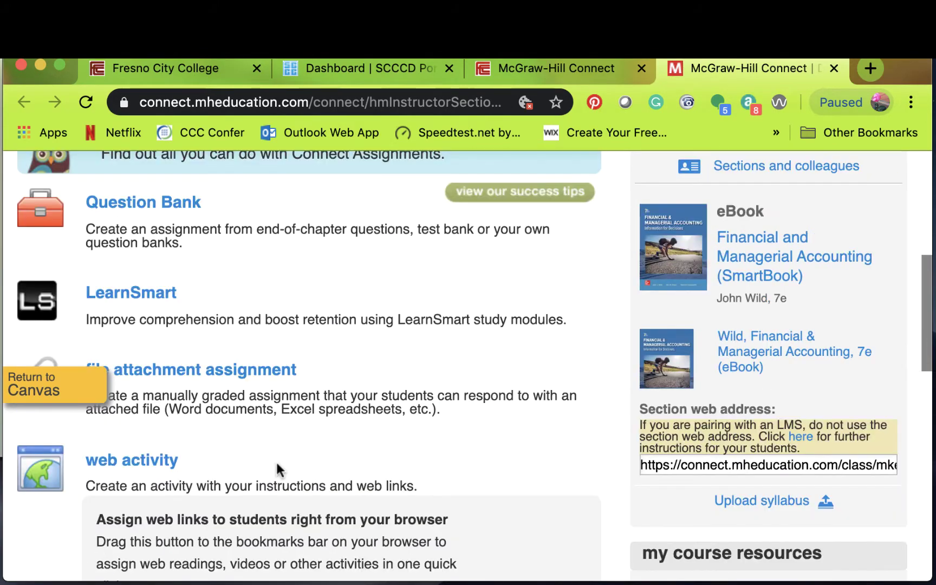
scroll(276, 462, "up", 1)
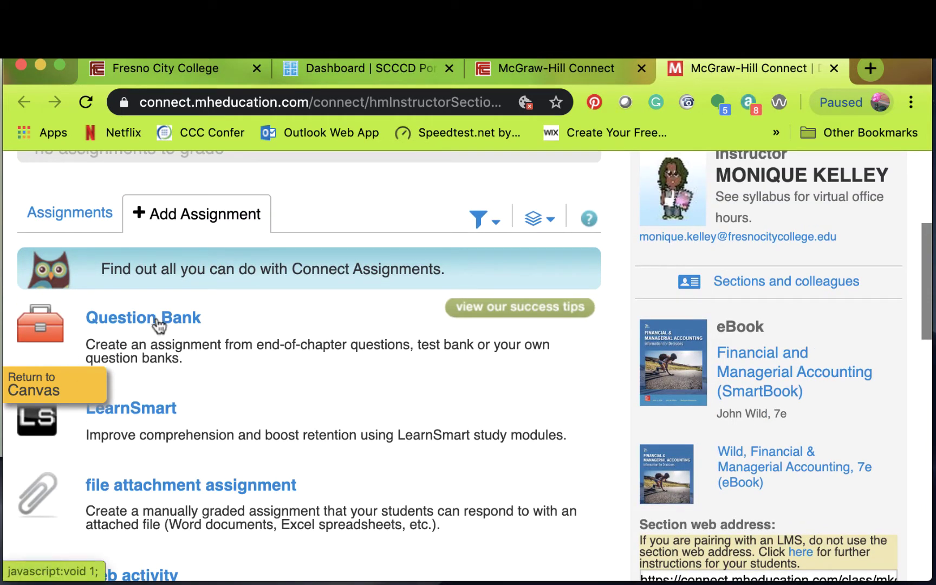
left_click(158, 323)
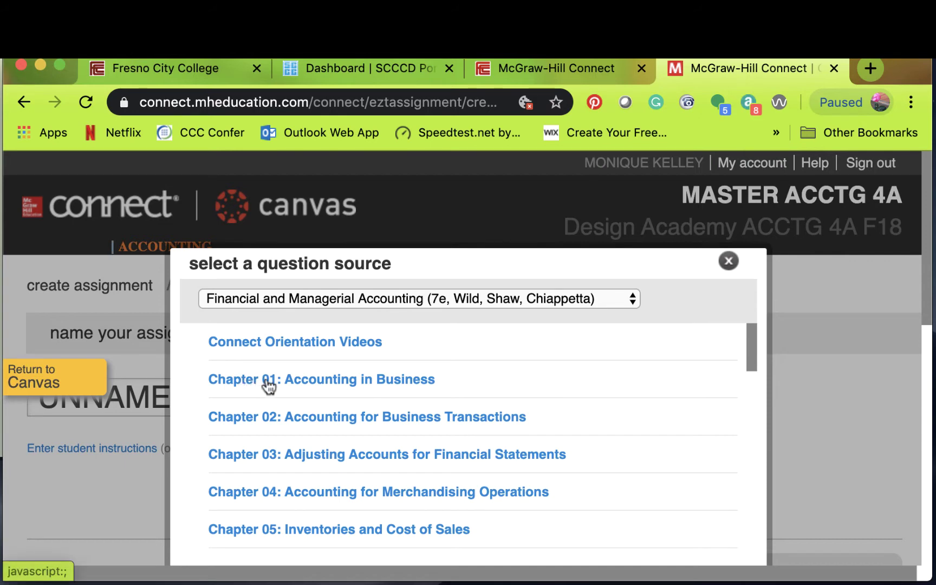
- Under Chapter 01: Accounting in Business, select Chapter 01 Test Bank - Algorithmic as the source
left_click(291, 387)
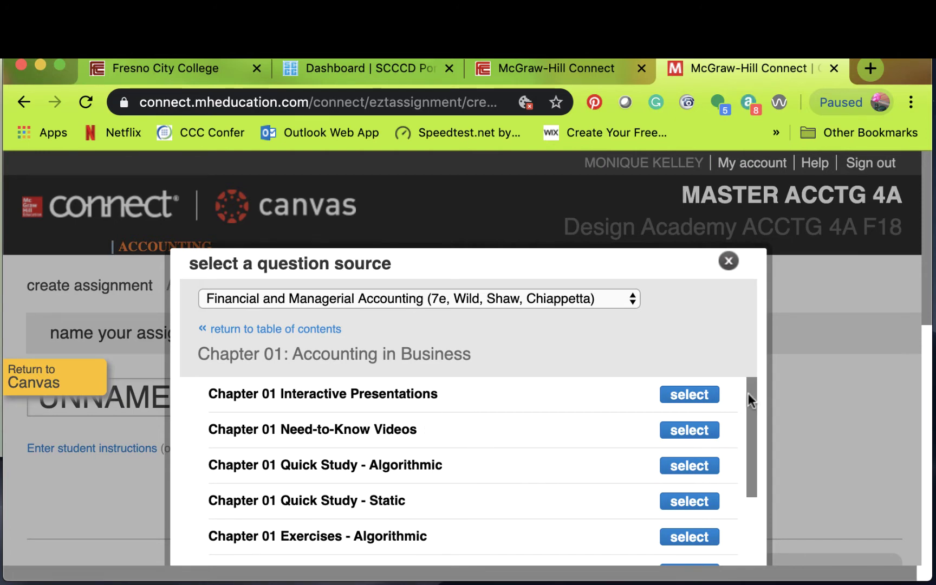
left_click_drag(754, 394, 761, 506)
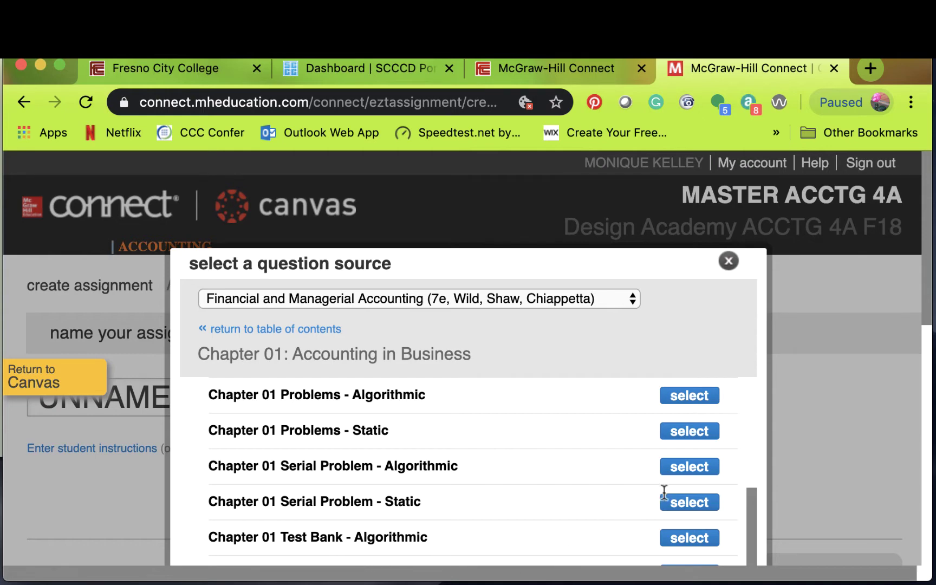
left_click_drag(663, 494, 743, 503)
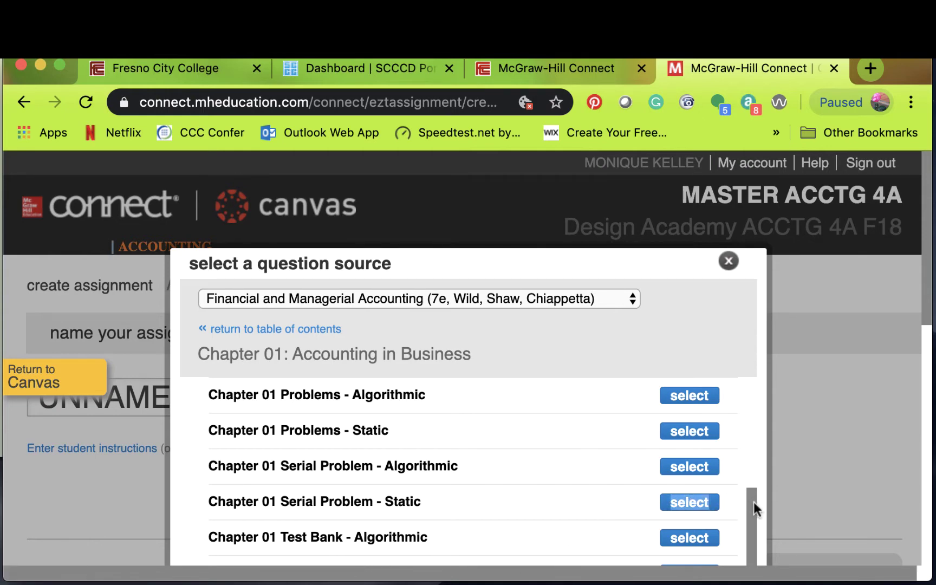
left_click(762, 532)
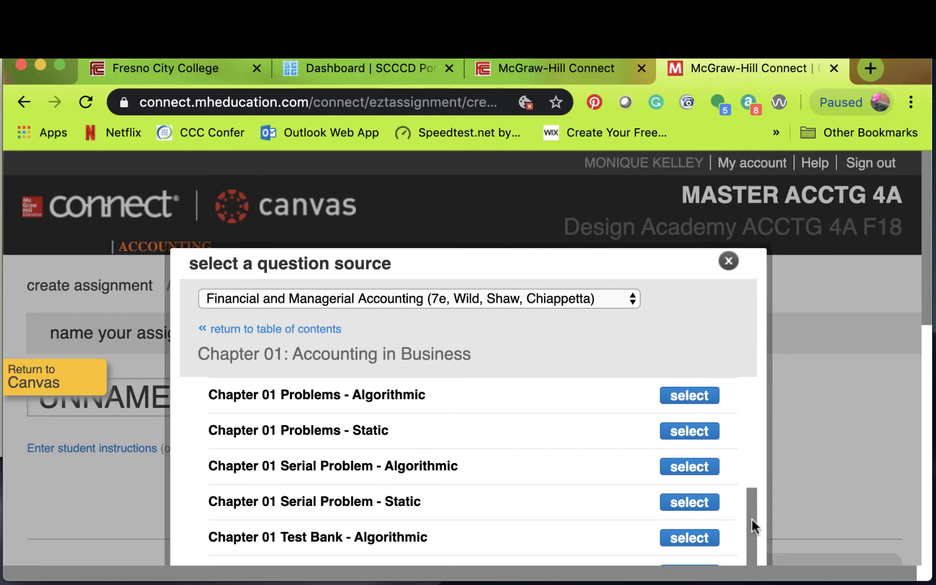
scroll(909, 266, "down", 3)
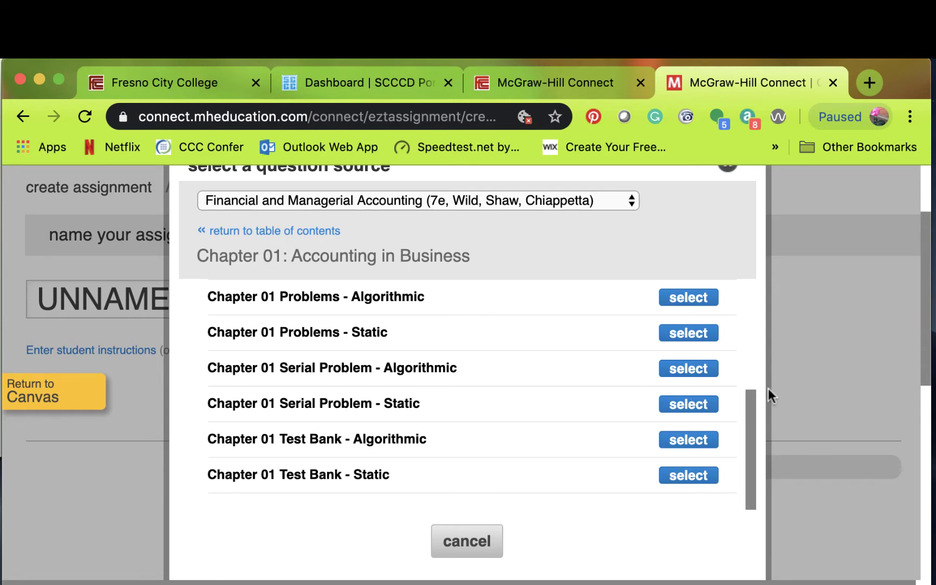
left_click_drag(752, 388, 743, 273)
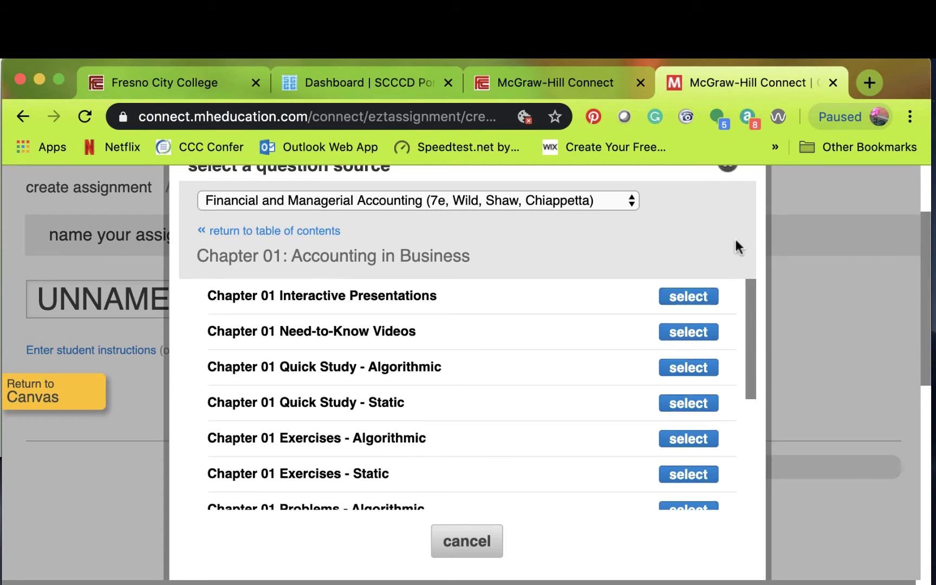
left_click_drag(746, 286, 740, 416)
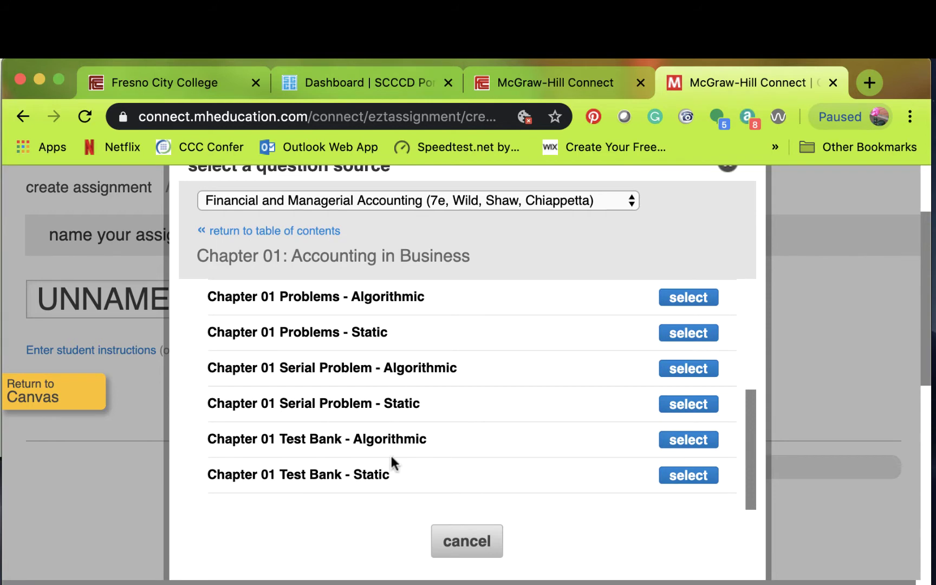
left_click(695, 439)
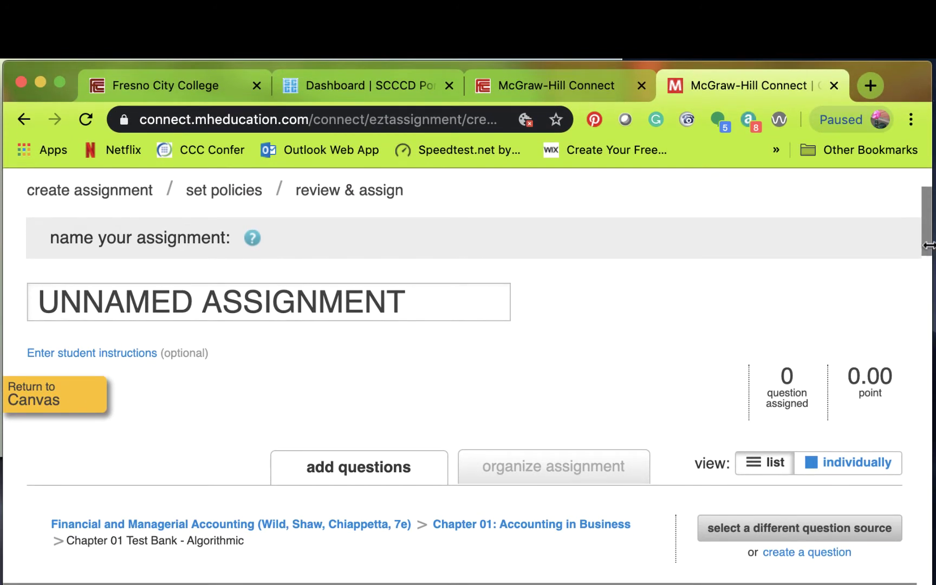
- Name the assignment 'Practice Test 01' and scroll down to the 35 test-bank questions
left_click(466, 300)
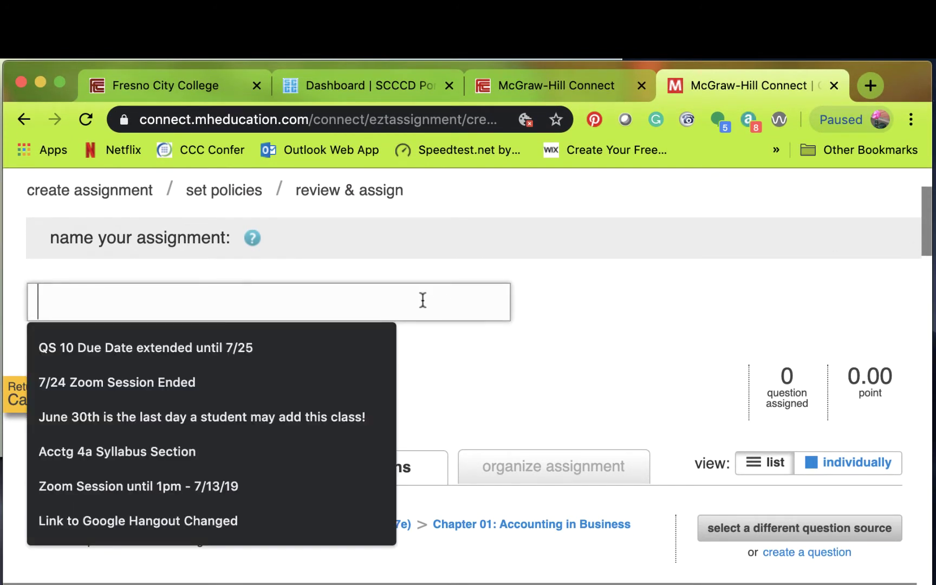
type("P")
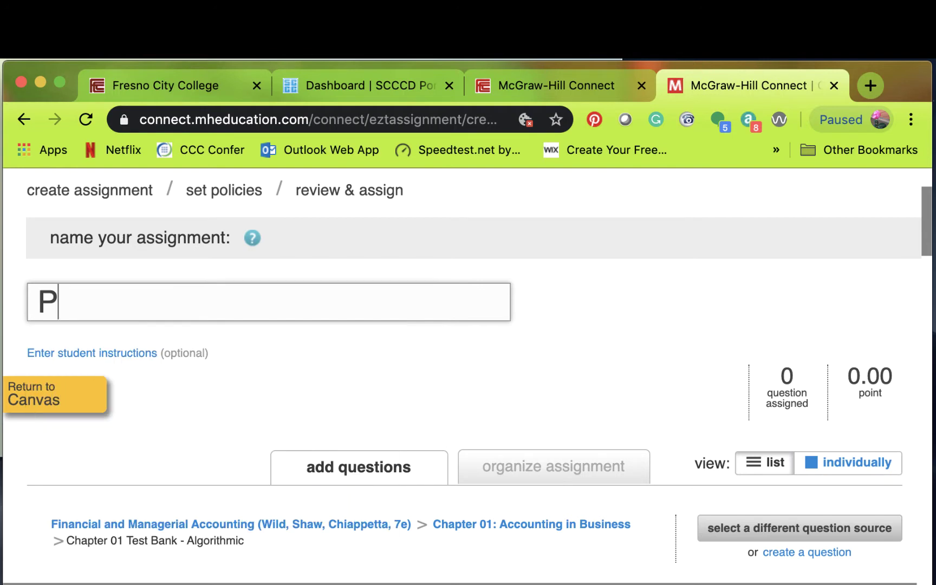
type("ractice ")
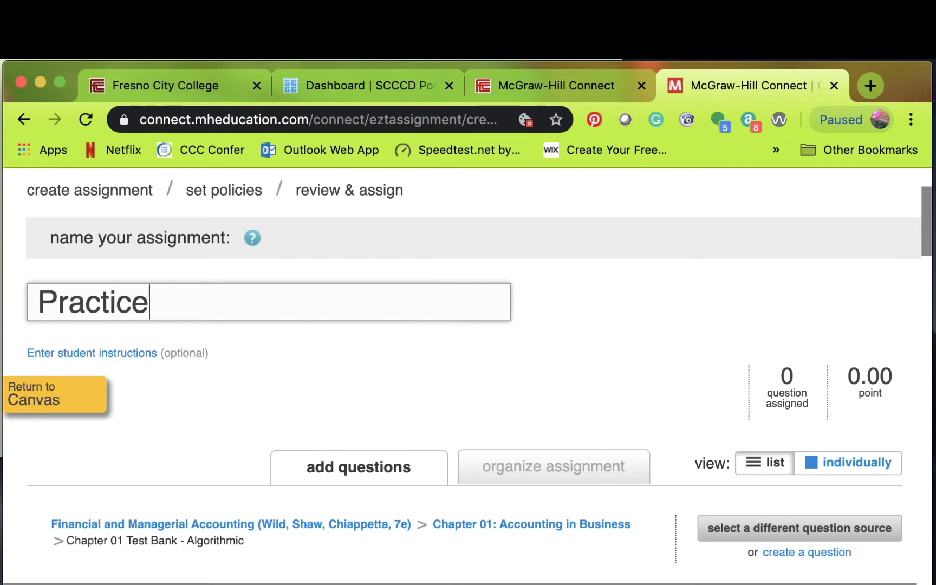
type("Test")
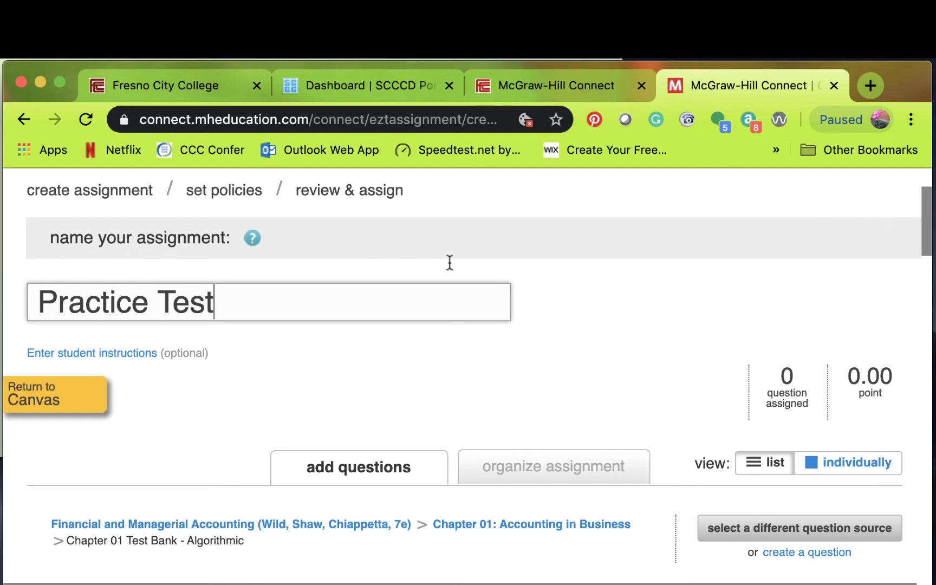
type(" 1")
key("Left")
type("0")
key("Right")
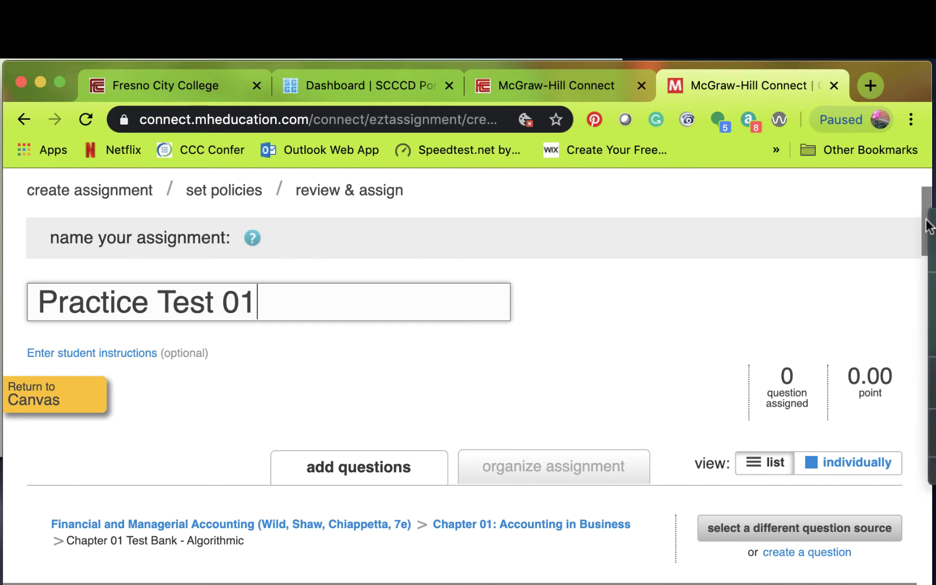
left_click_drag(926, 238, 931, 312)
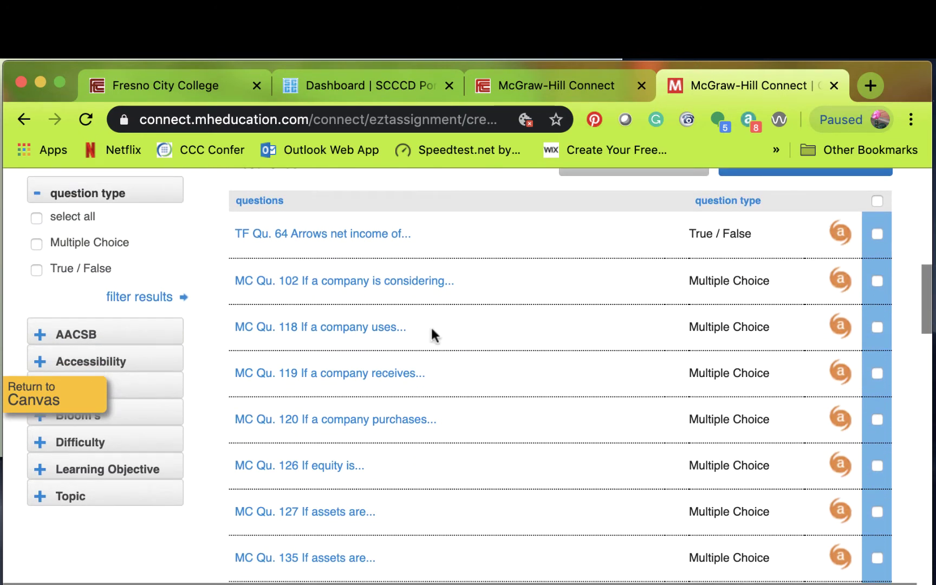
- Filter to Multiple Choice questions and begin adding MC Qu. 119 to a new pool
left_click(37, 244)
left_click(142, 299)
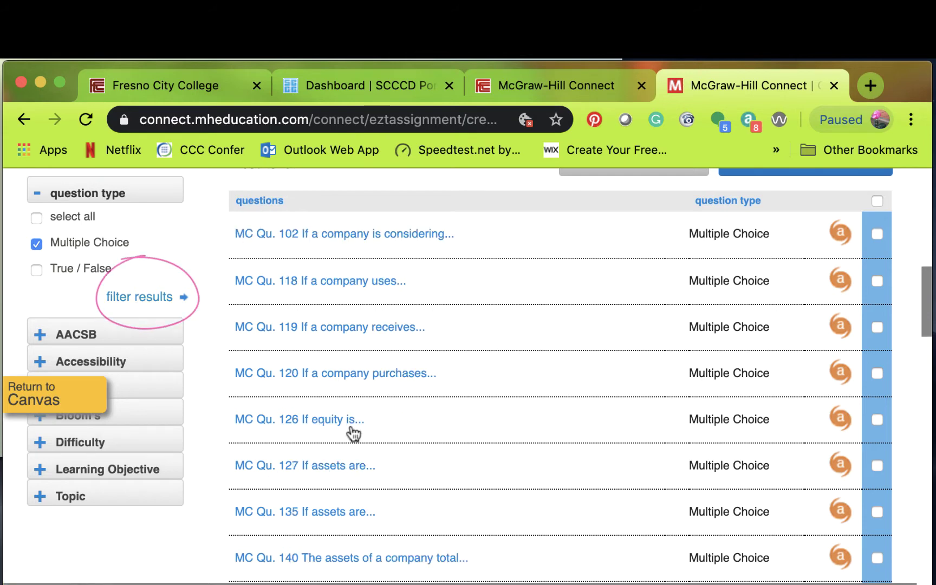
left_click(363, 330)
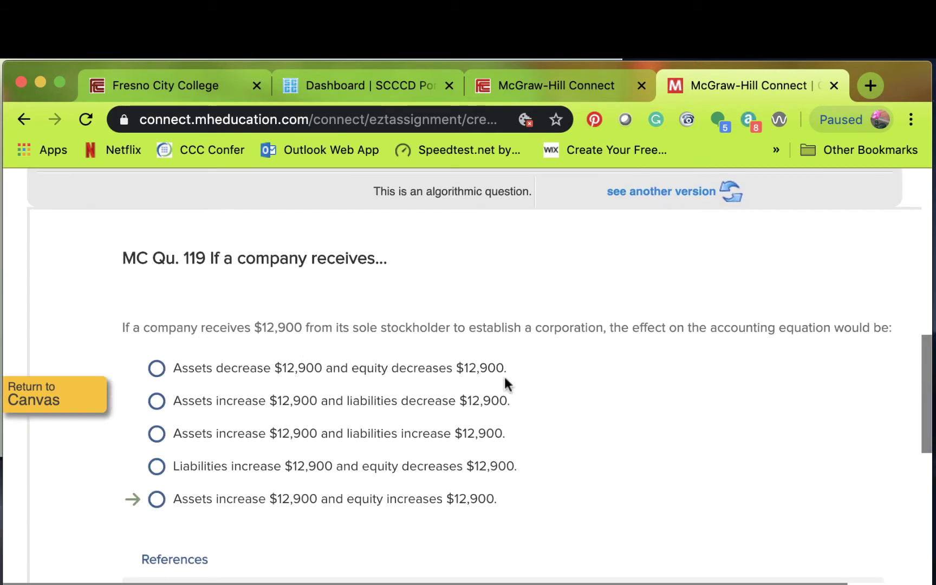
left_click_drag(922, 373, 892, 309)
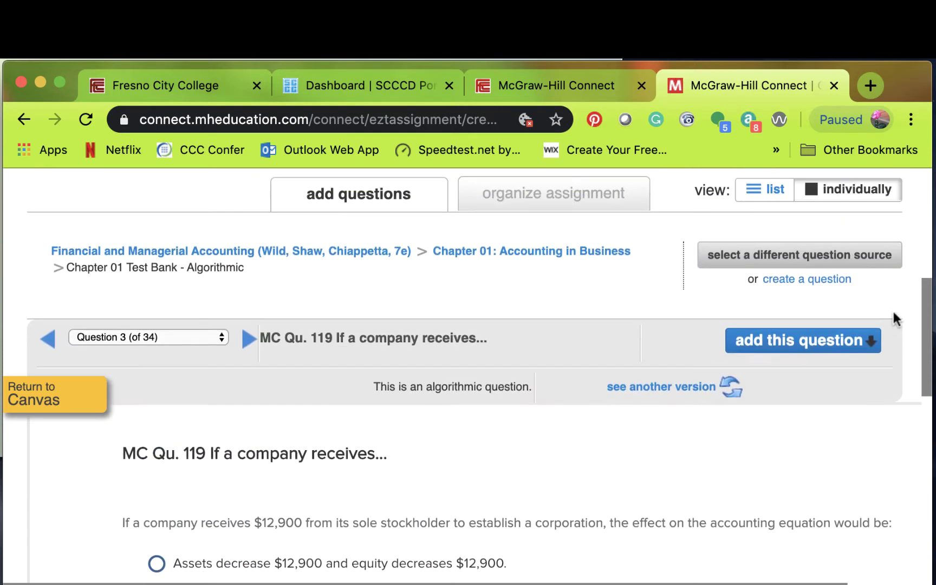
left_click(773, 346)
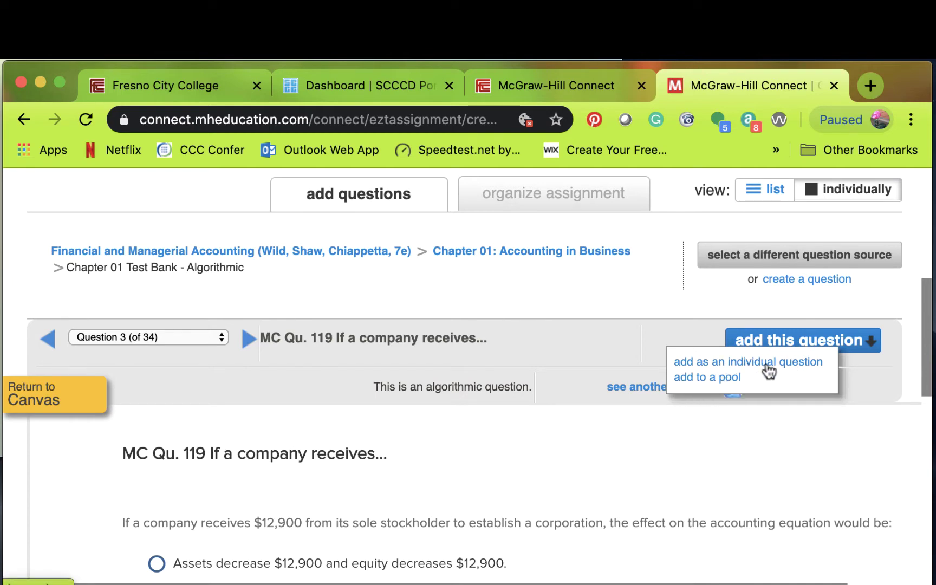
left_click(717, 377)
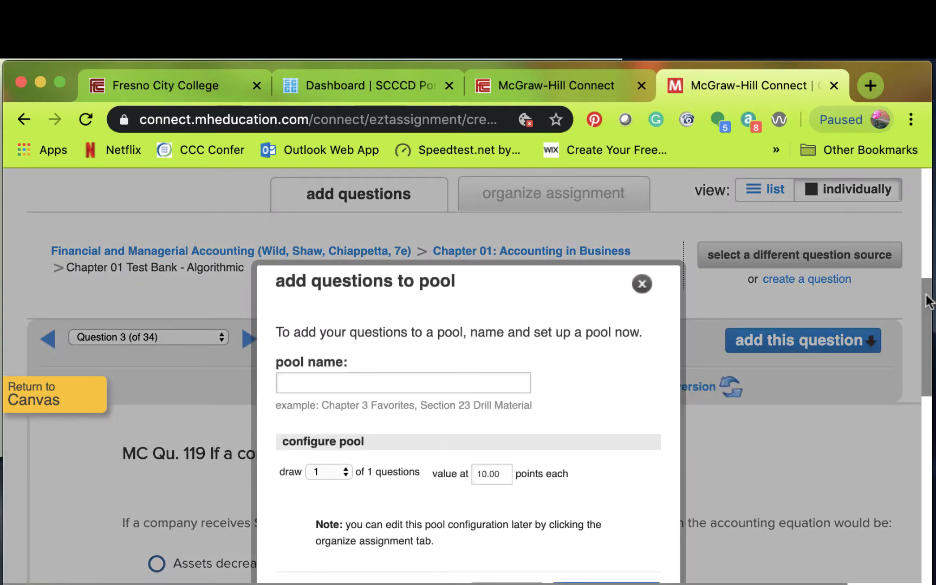
- Create the 'Financial Statement Pool' containing MC Qu. 119 at 3 points per question
left_click_drag(927, 301, 927, 328)
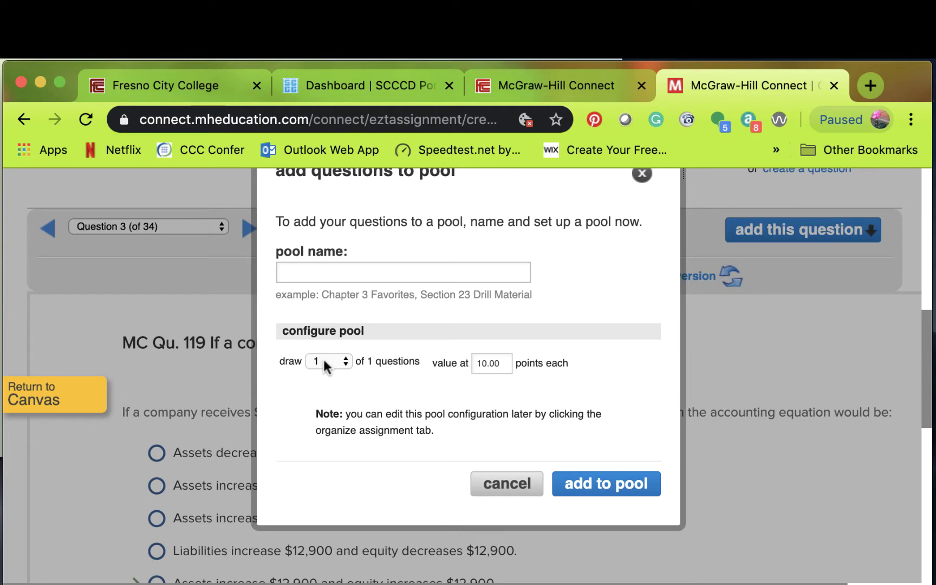
left_click(307, 270)
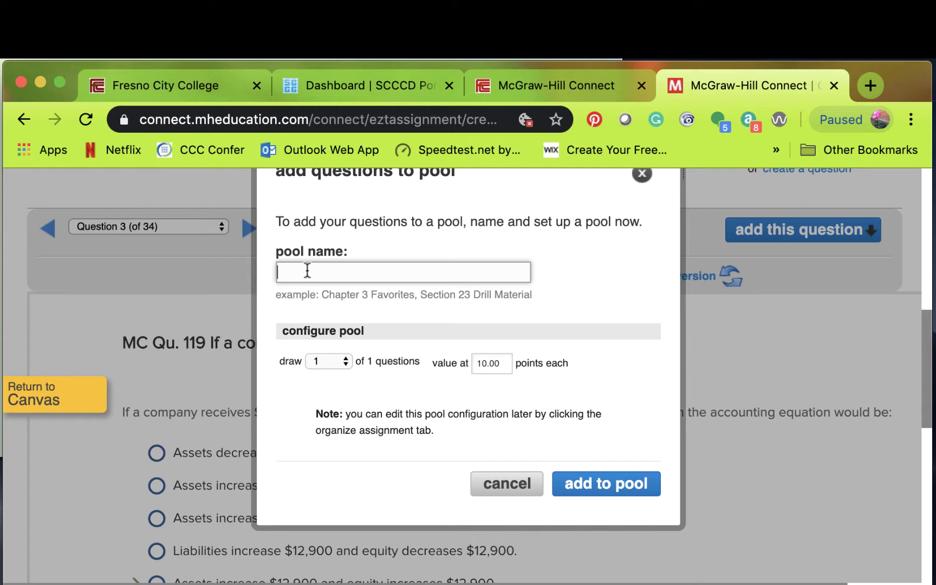
type("Financial Statement Pool")
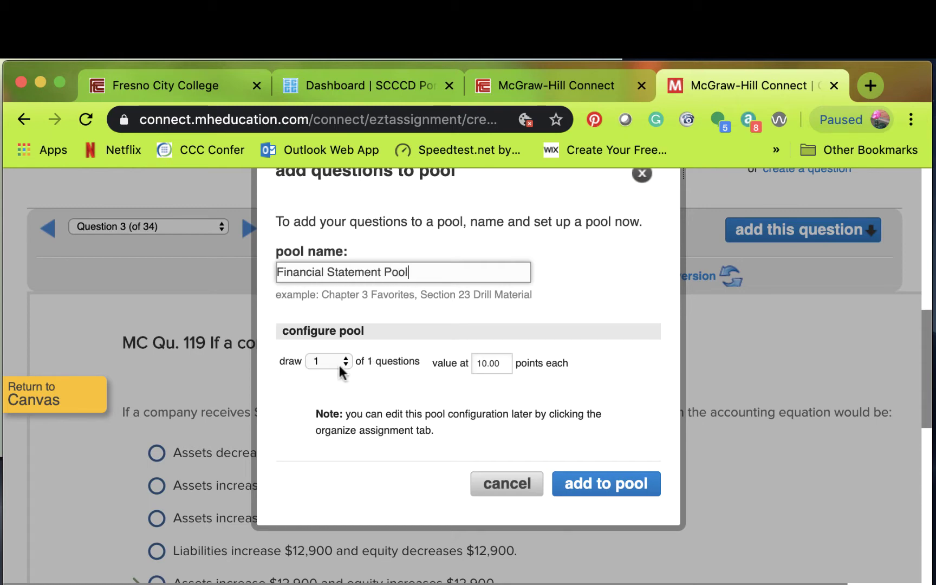
left_click(509, 364)
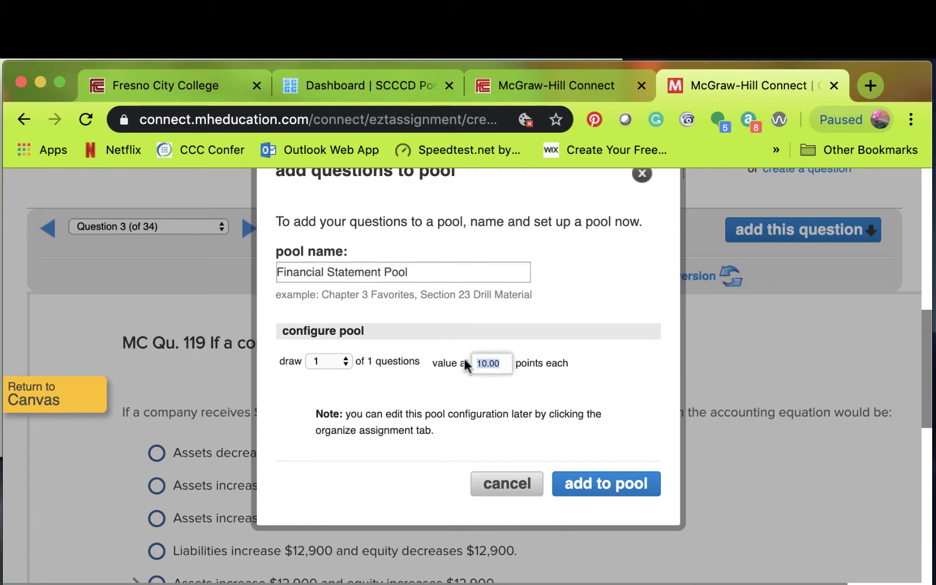
type("3")
left_click(600, 482)
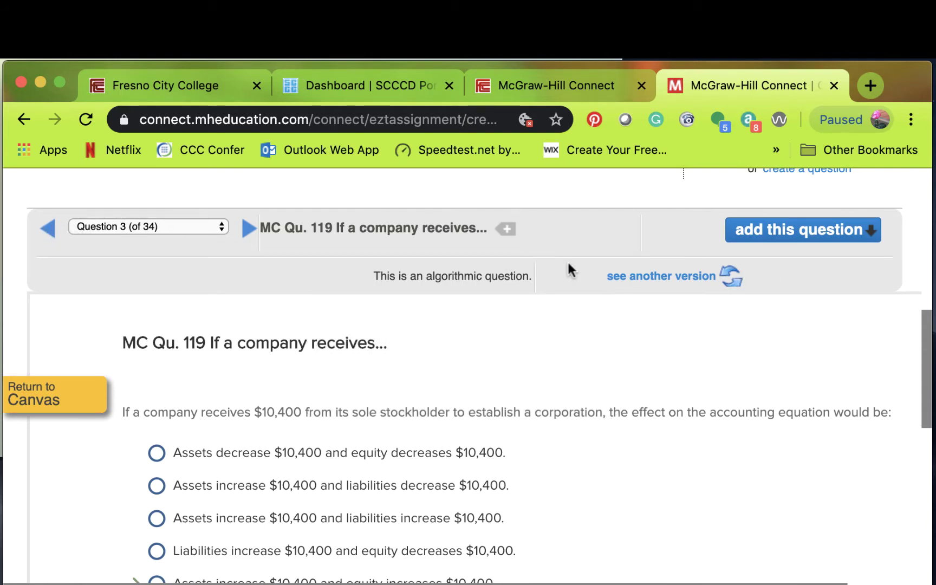
left_click(927, 214)
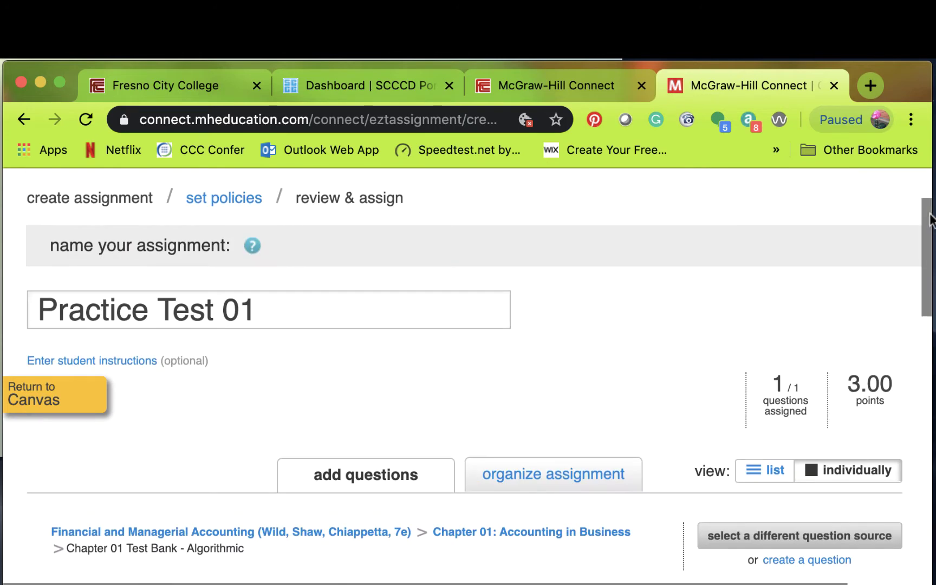
- Switch the Test Bank questions to list view
scroll(927, 222, "up", 1)
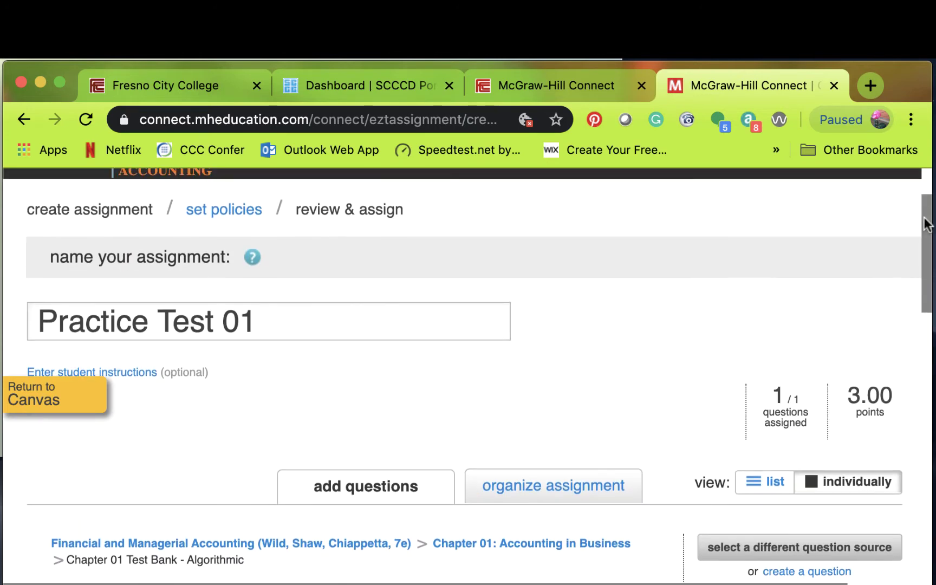
left_click_drag(927, 222, 918, 295)
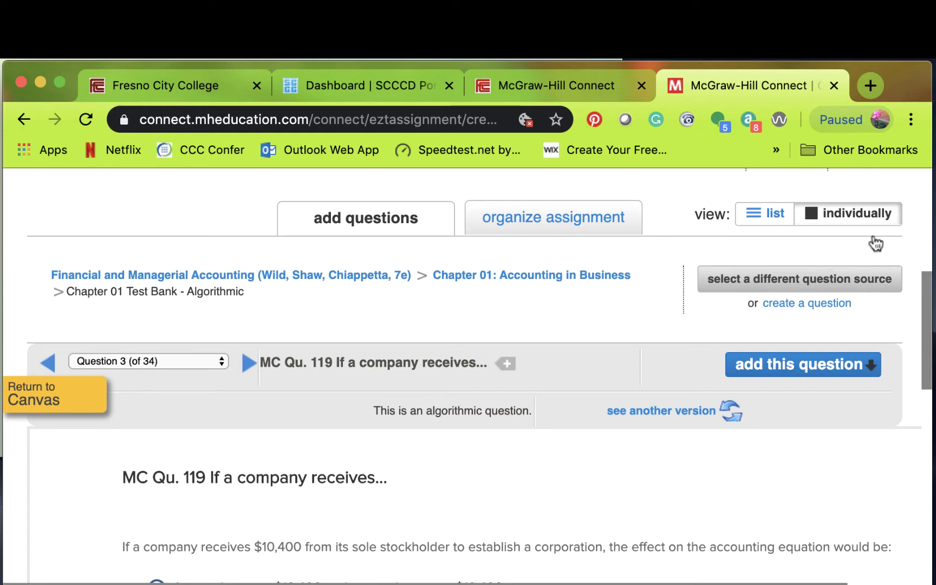
left_click(765, 225)
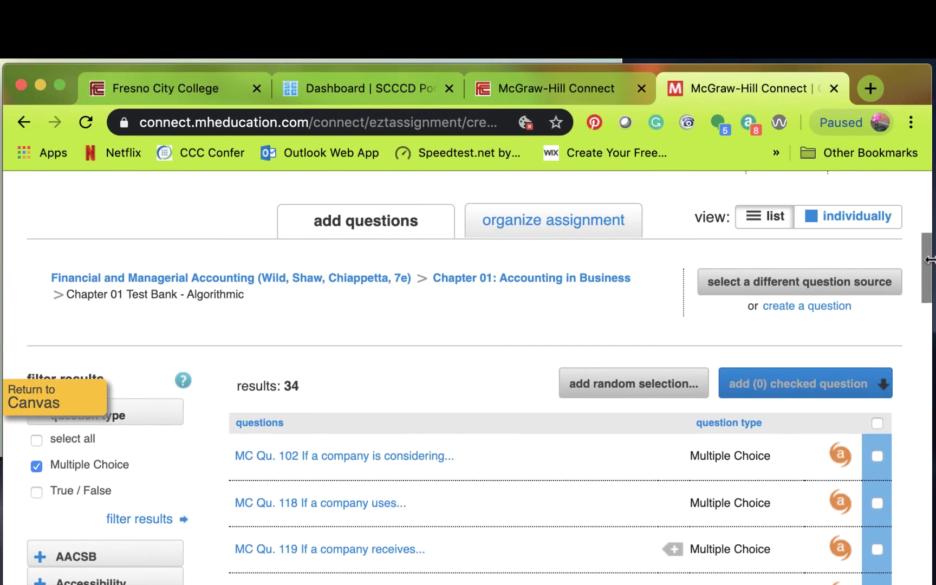
left_click_drag(929, 265, 919, 213)
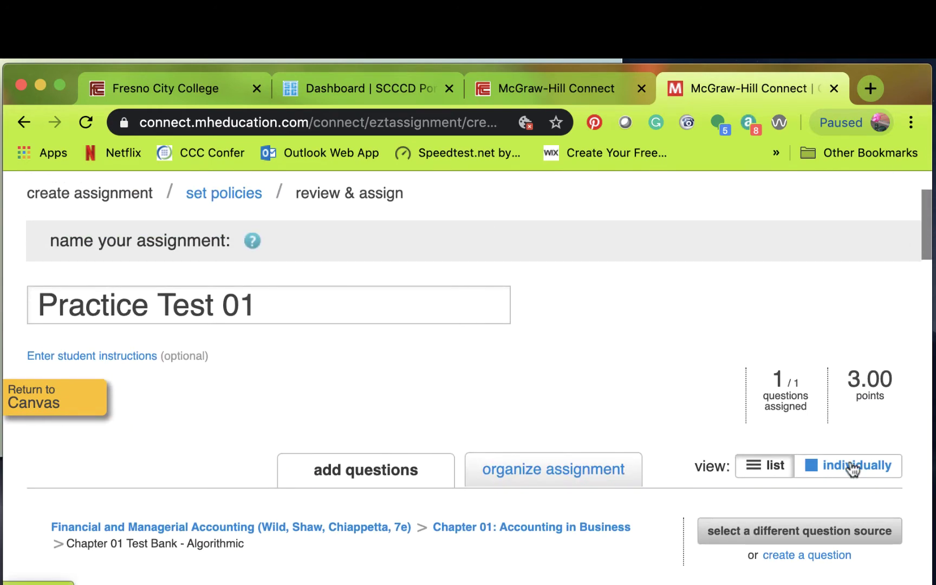
left_click(856, 461)
left_click_drag(927, 233, 927, 283)
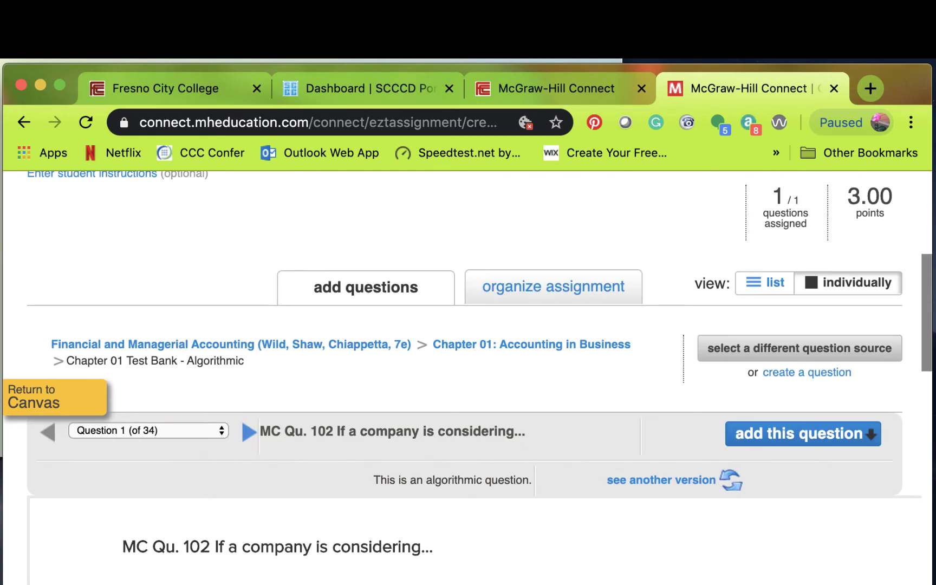
left_click(763, 293)
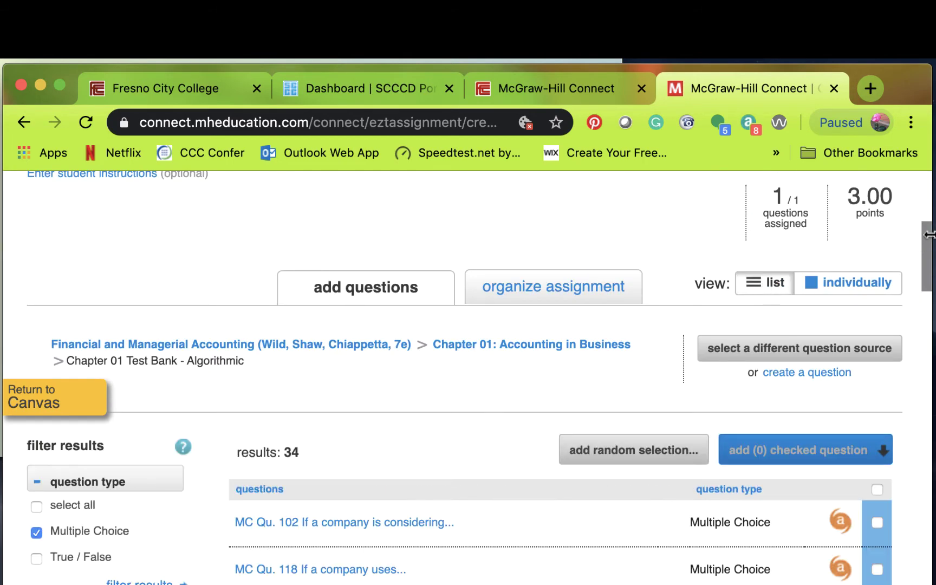
left_click_drag(927, 234, 929, 291)
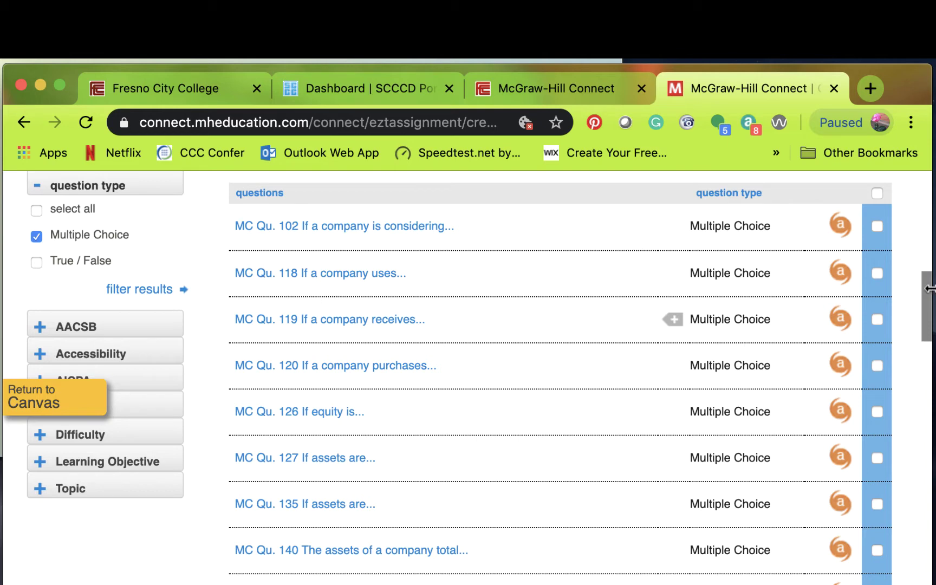
left_click_drag(926, 297, 927, 327)
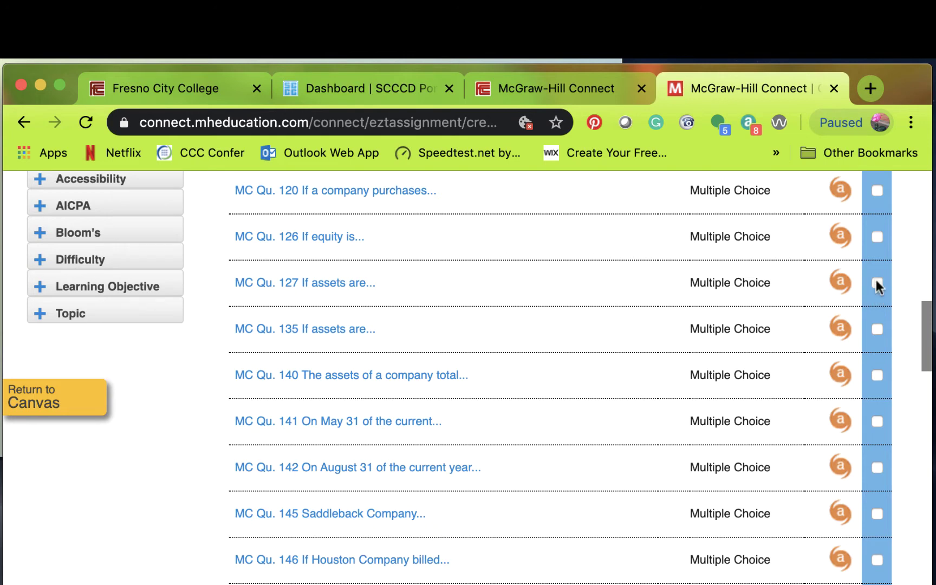
- Check MC Qu. 127, 141 and 142 in the question list
left_click(876, 283)
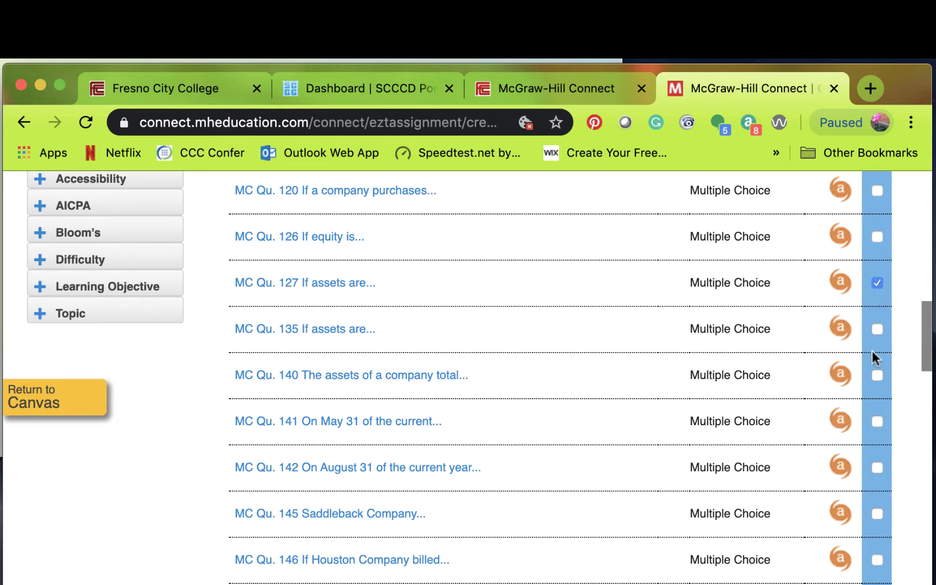
left_click(877, 421)
right_click(875, 460)
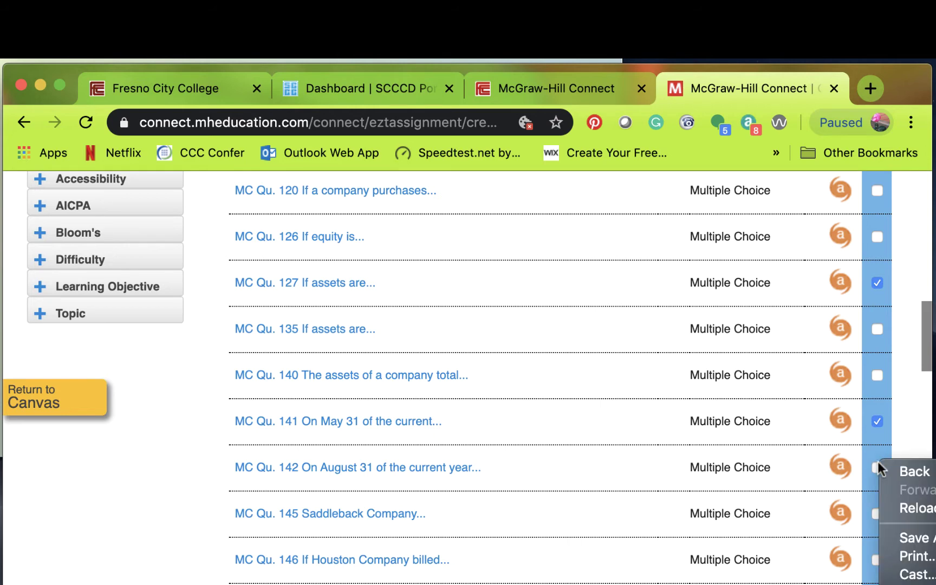
left_click(875, 464)
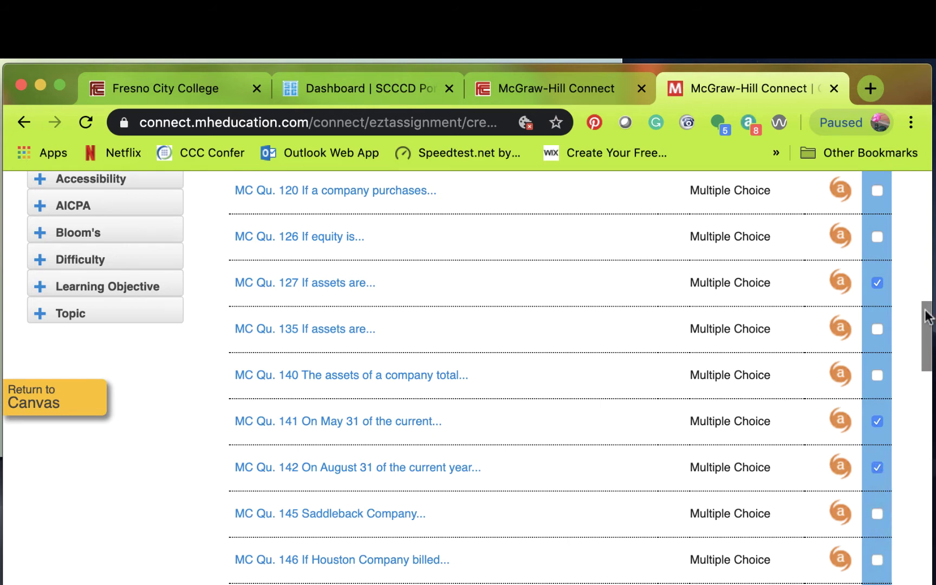
left_click_drag(926, 310, 912, 274)
scroll(912, 274, "up", 7)
scroll(906, 231, "down", 7)
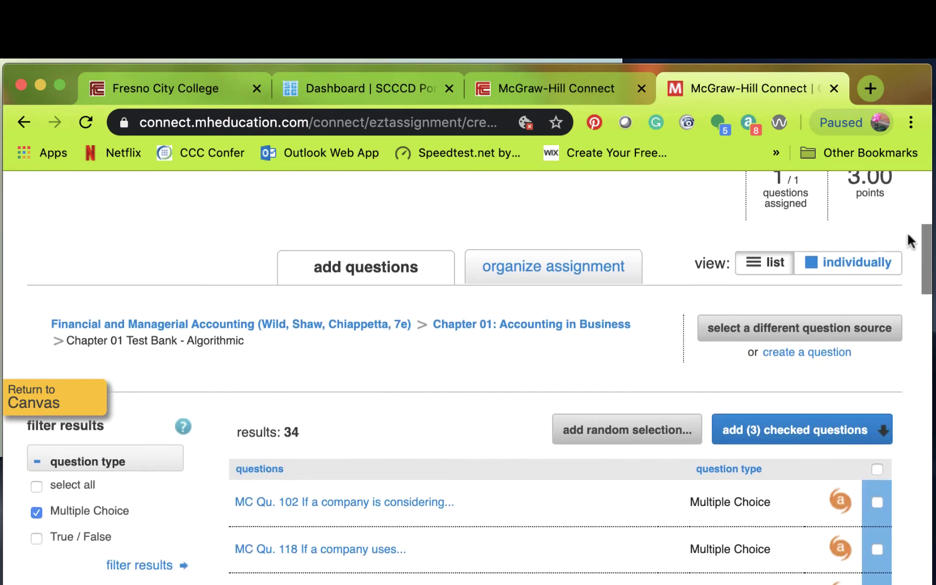
scroll(892, 253, "up", 3)
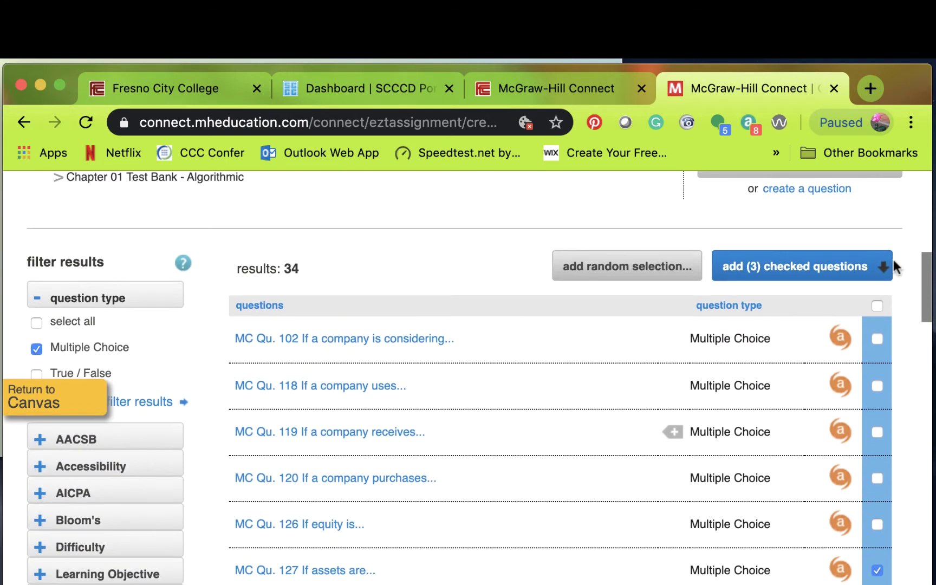
- Add the checked MC Qu. 127, 141 and 142 to the existing Financial Statement Pool
left_click(840, 281)
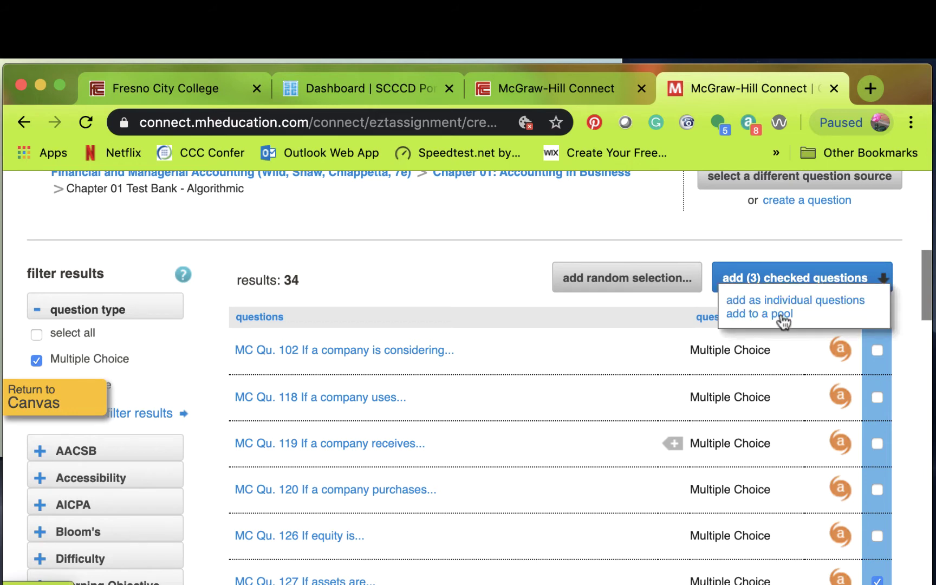
left_click(781, 314)
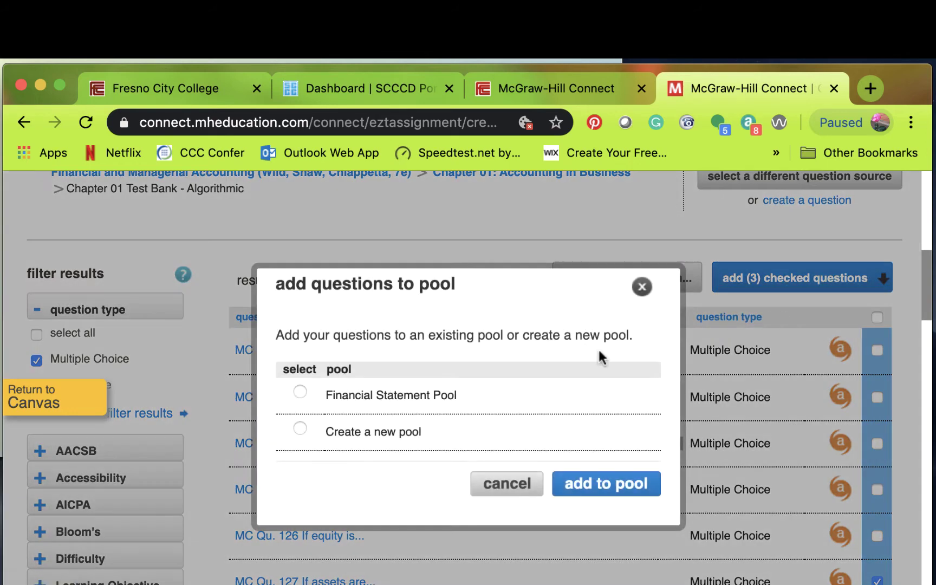
left_click(300, 393)
left_click(589, 487)
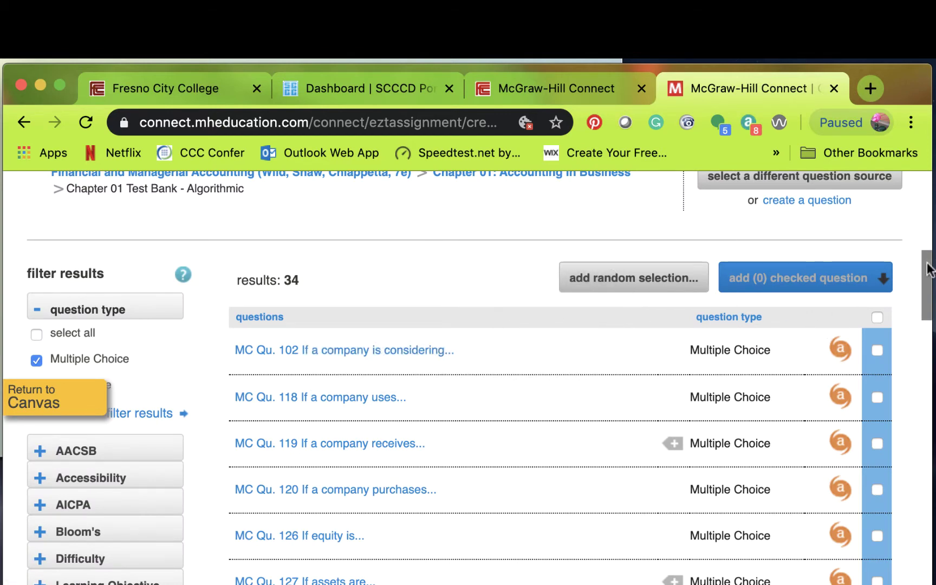
left_click_drag(927, 269, 835, 328)
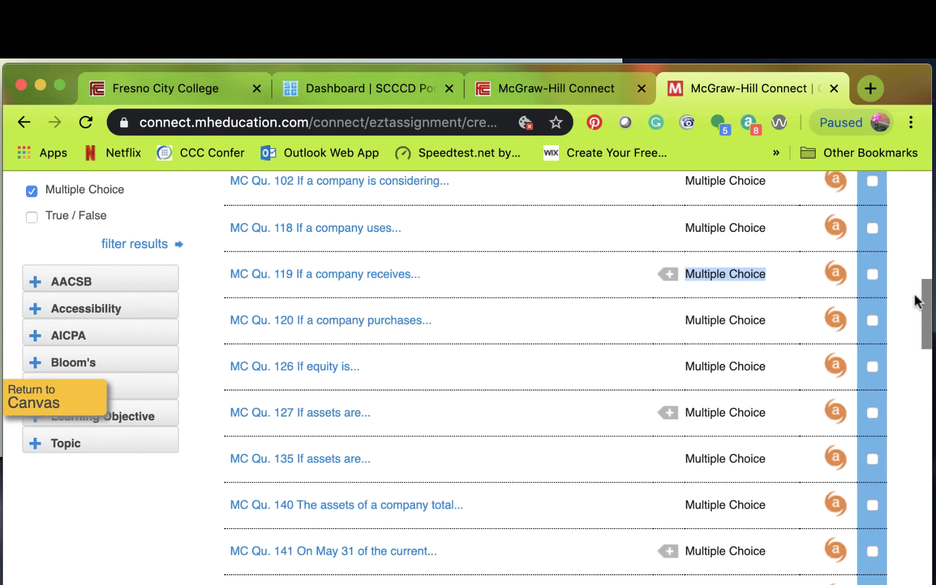
scroll(929, 301, "up", 2)
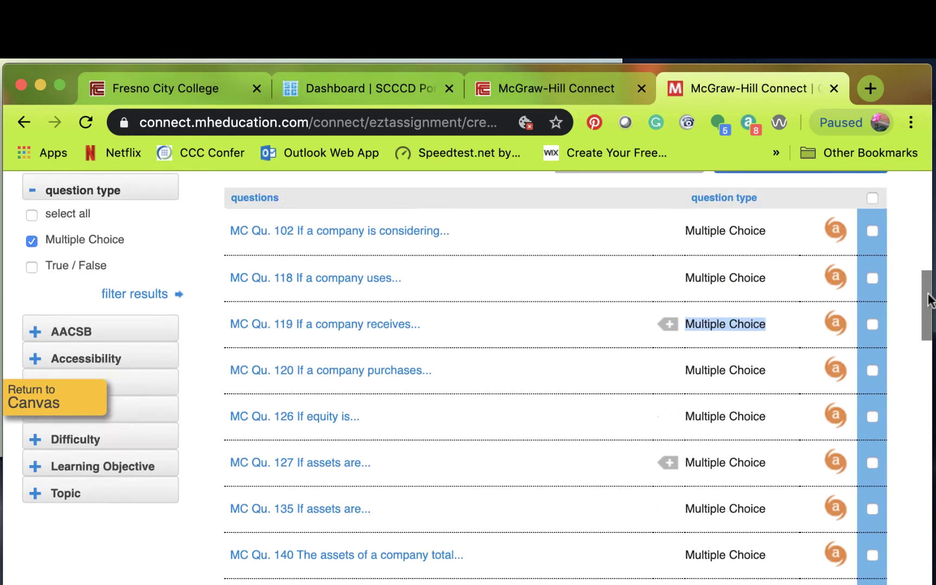
scroll(929, 301, "up", 5)
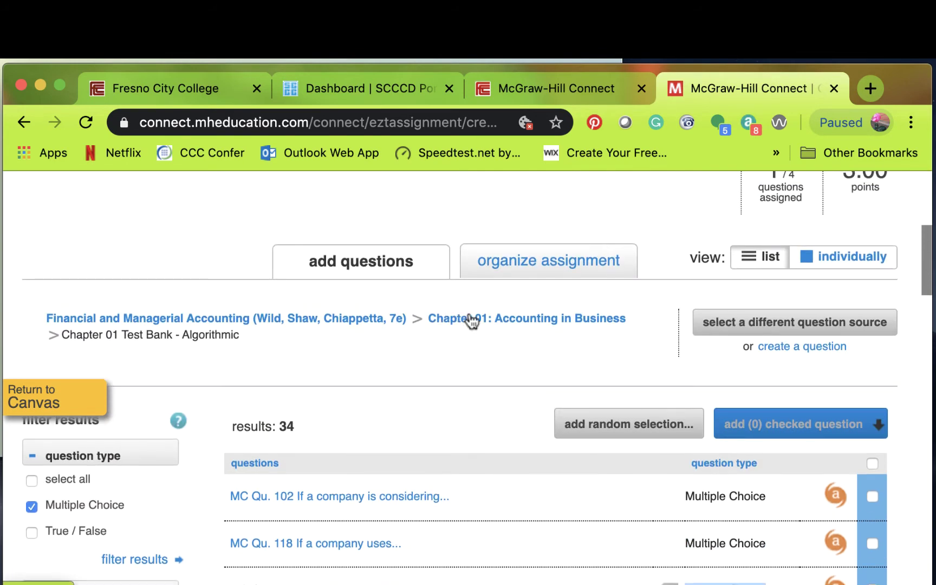
- Switch the question source to Chapter 01 Test Bank - Static, listing 216 questions
left_click(470, 319)
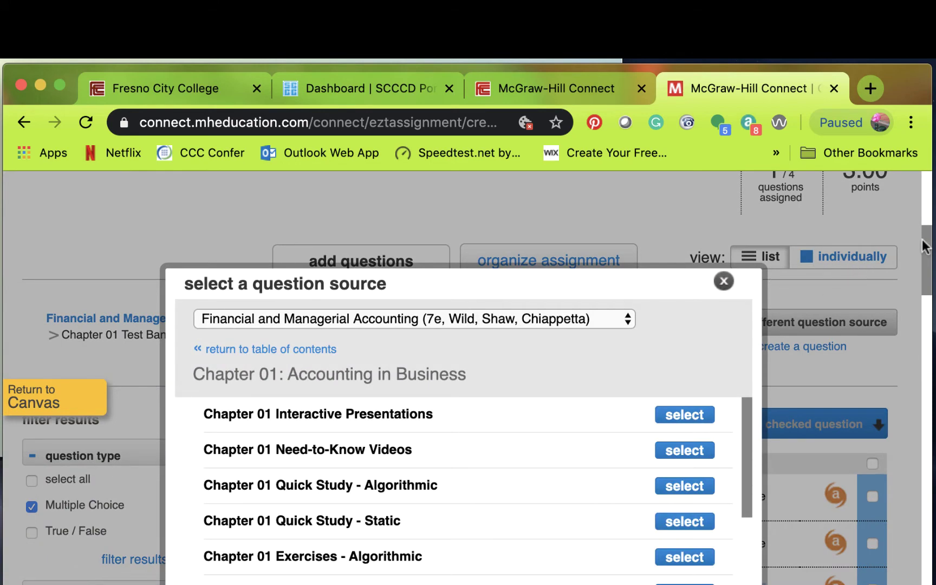
left_click(927, 324)
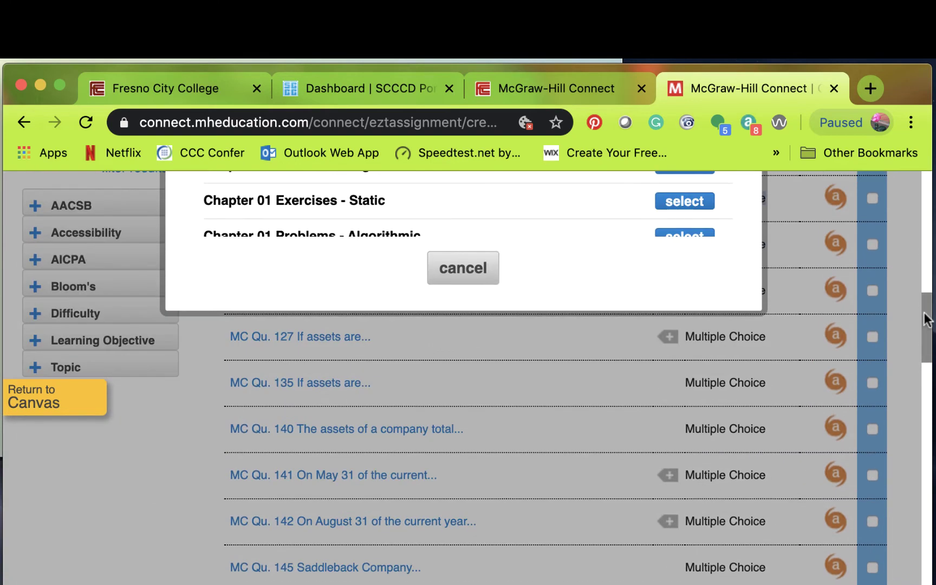
left_click_drag(926, 319, 923, 277)
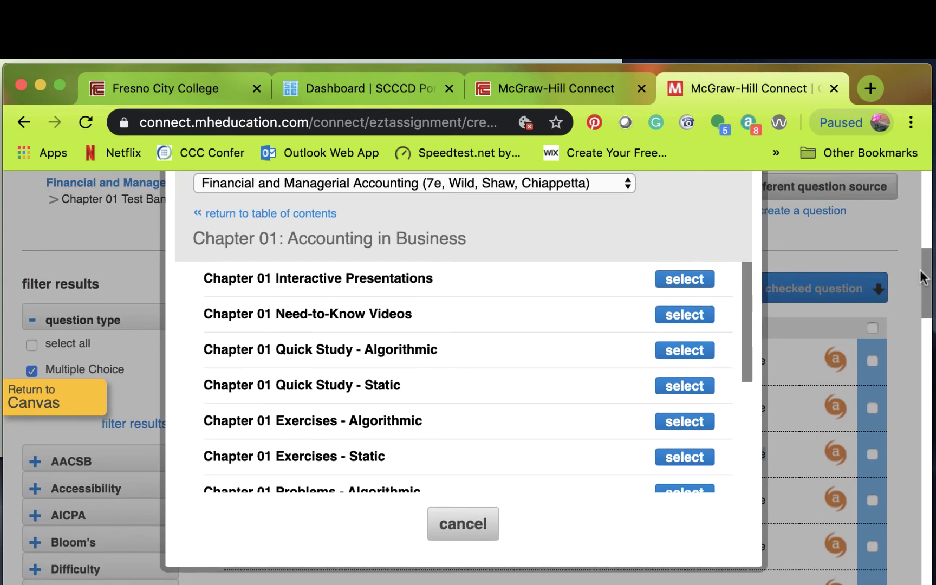
left_click_drag(748, 327, 739, 467)
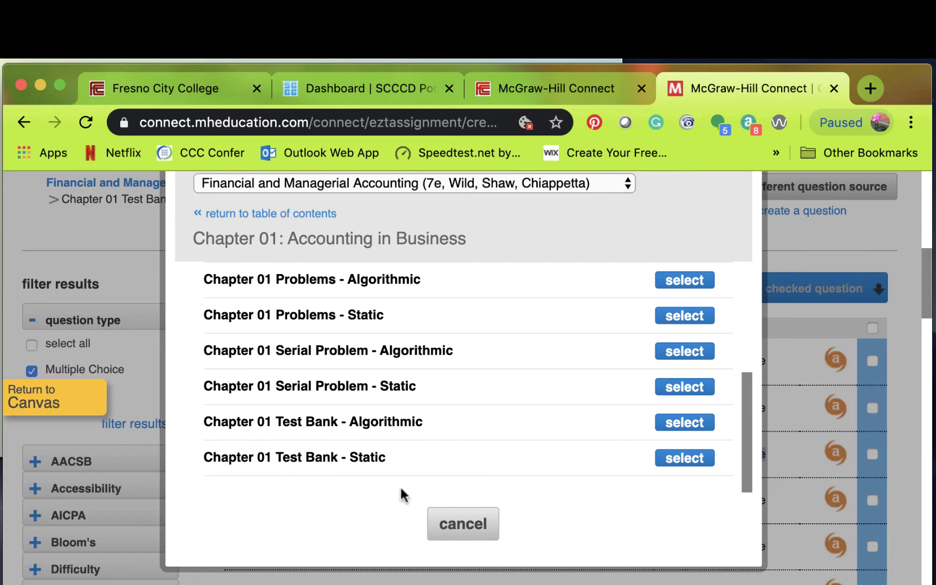
left_click(680, 461)
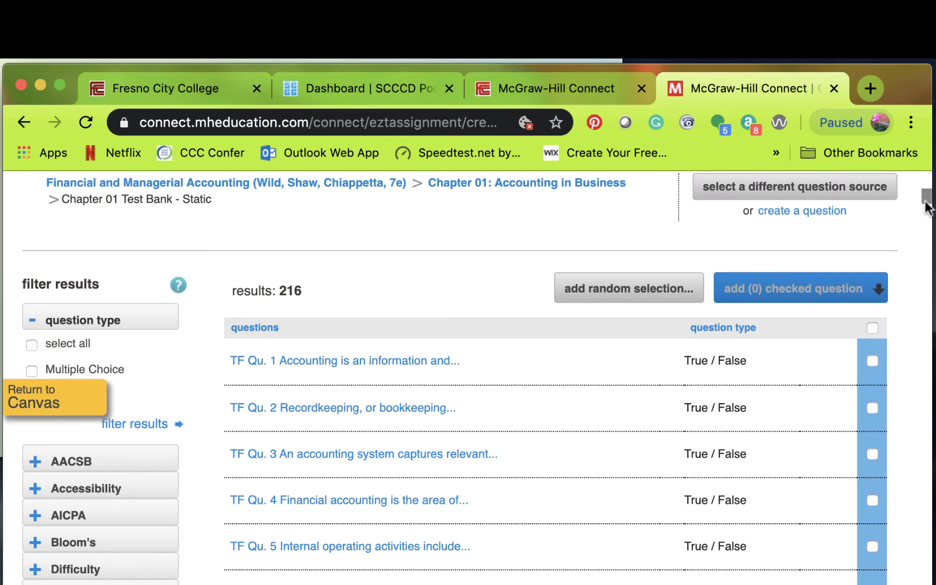
- Filter the Chapter 01 test bank list to Multiple Choice questions only
left_click_drag(926, 198, 925, 210)
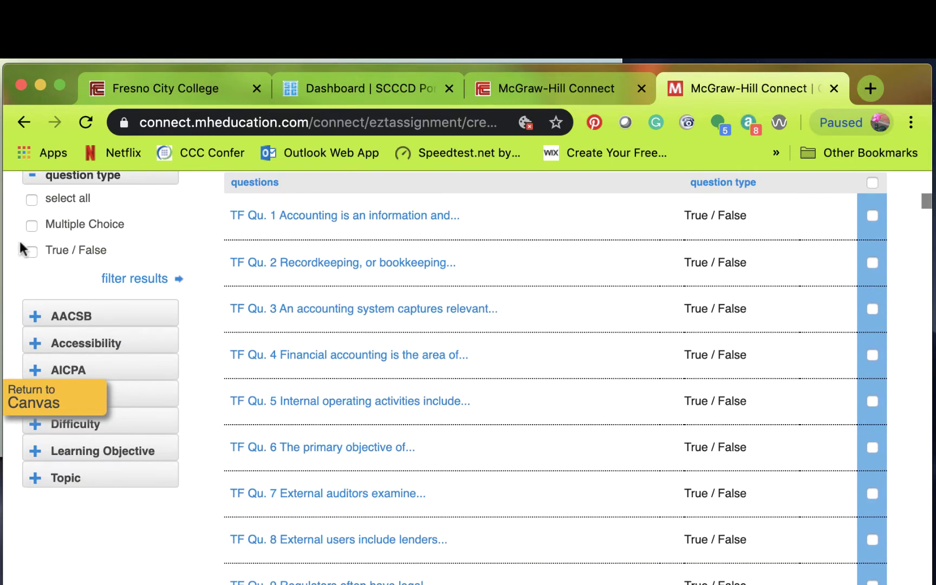
left_click(31, 226)
left_click(135, 278)
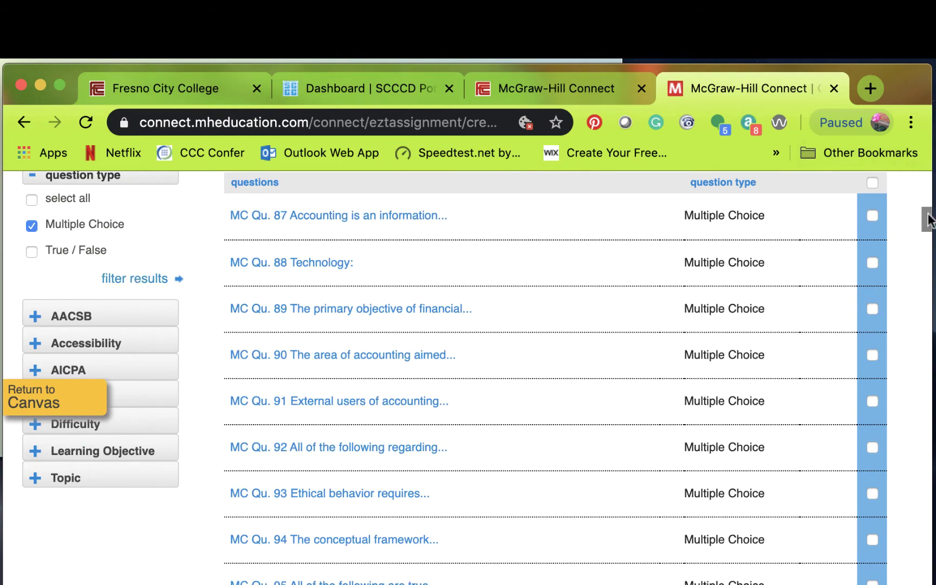
mouse_move(927, 220)
left_mouse_down()
mouse_move(926, 252)
mouse_move(927, 175)
mouse_move(923, 239)
mouse_move(918, 216)
left_mouse_up()
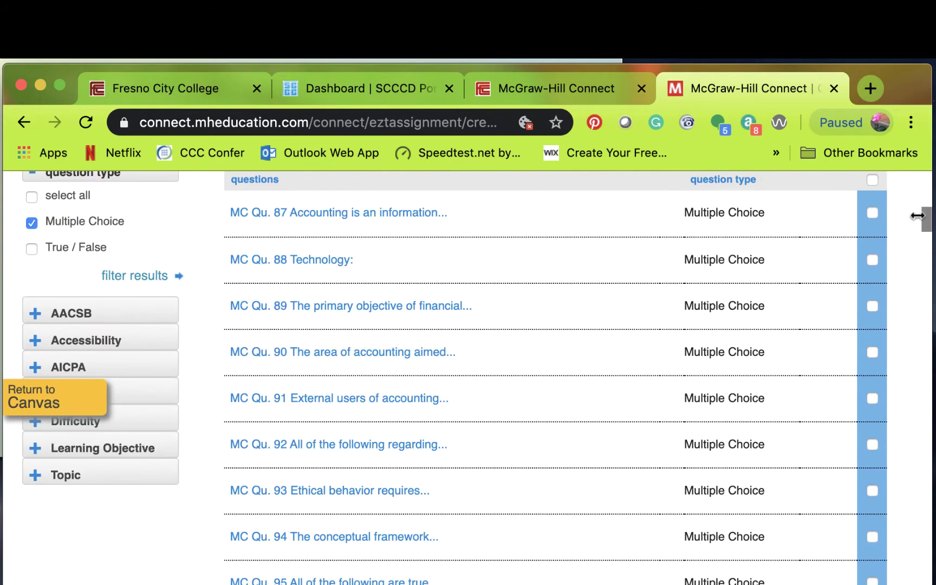
- Expand the AACSB, Difficulty and Learning Objective filter sections to show their options
left_click(35, 313)
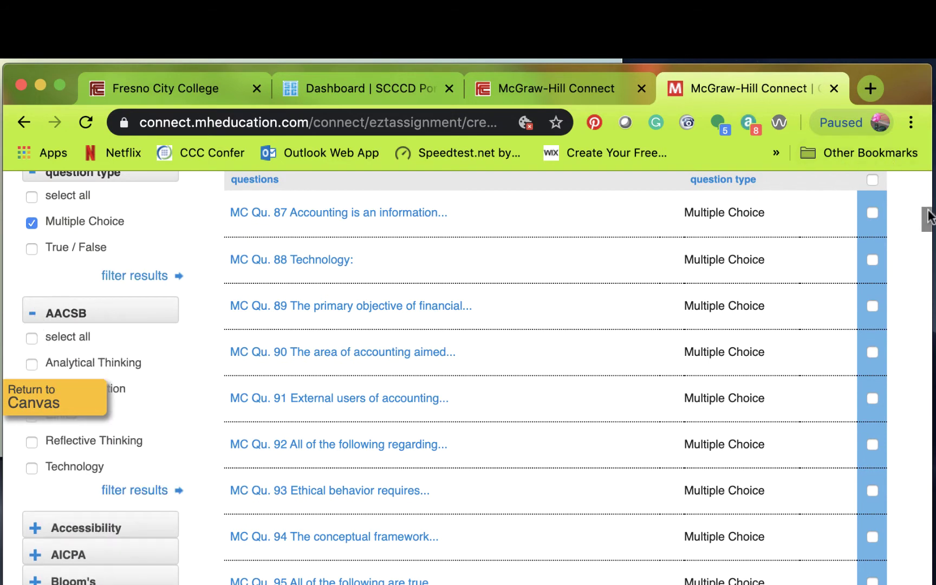
left_click_drag(926, 217, 927, 224)
scroll(927, 225, "down", 1)
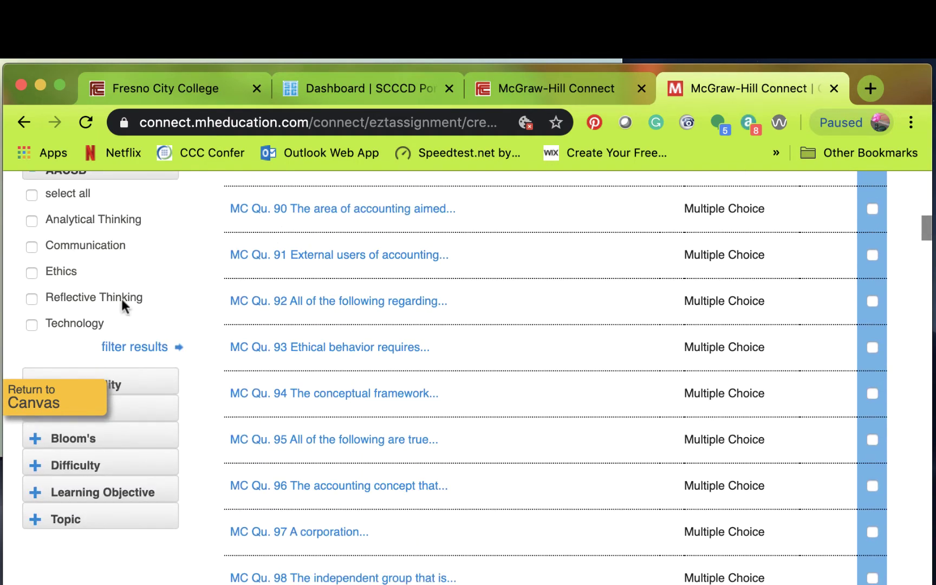
scroll(905, 229, "down", 3)
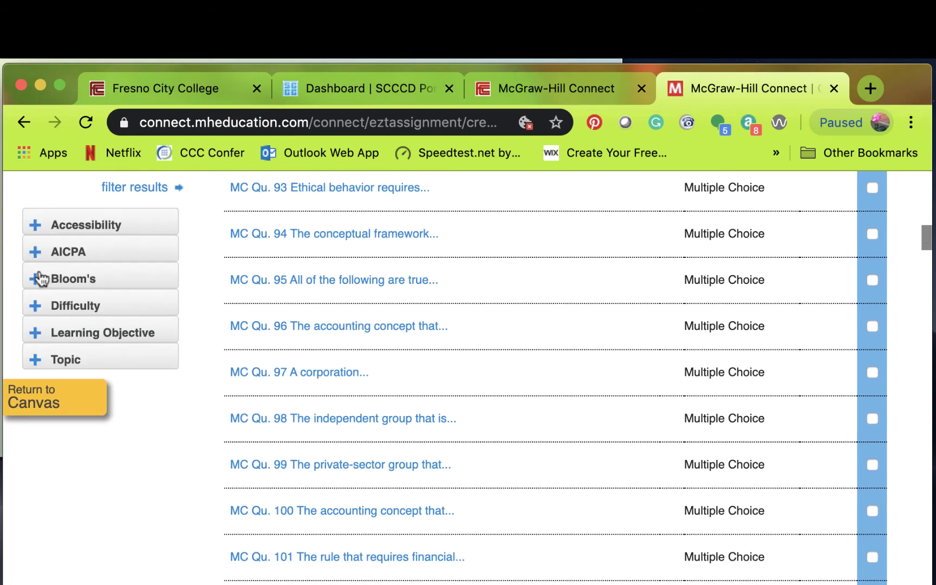
left_click(35, 307)
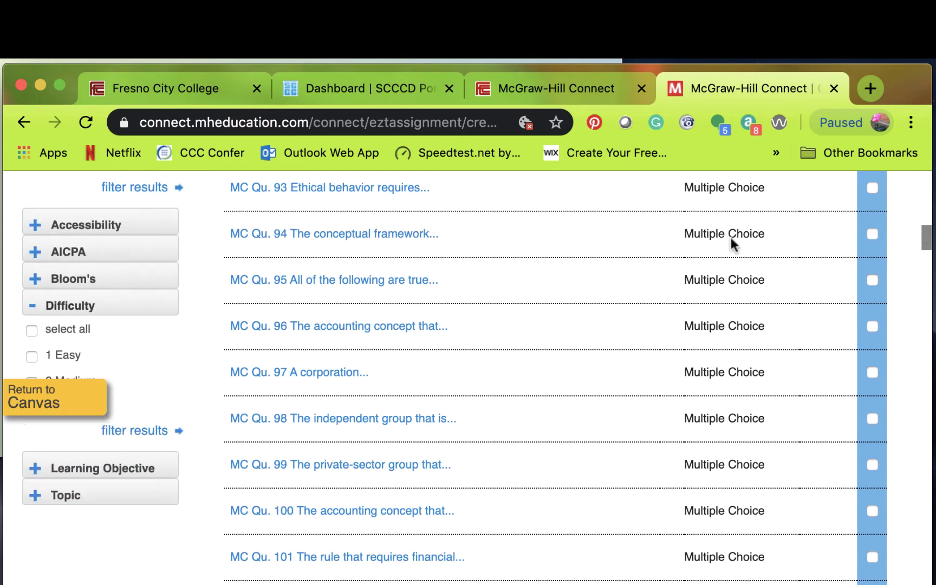
left_click_drag(927, 238, 928, 240)
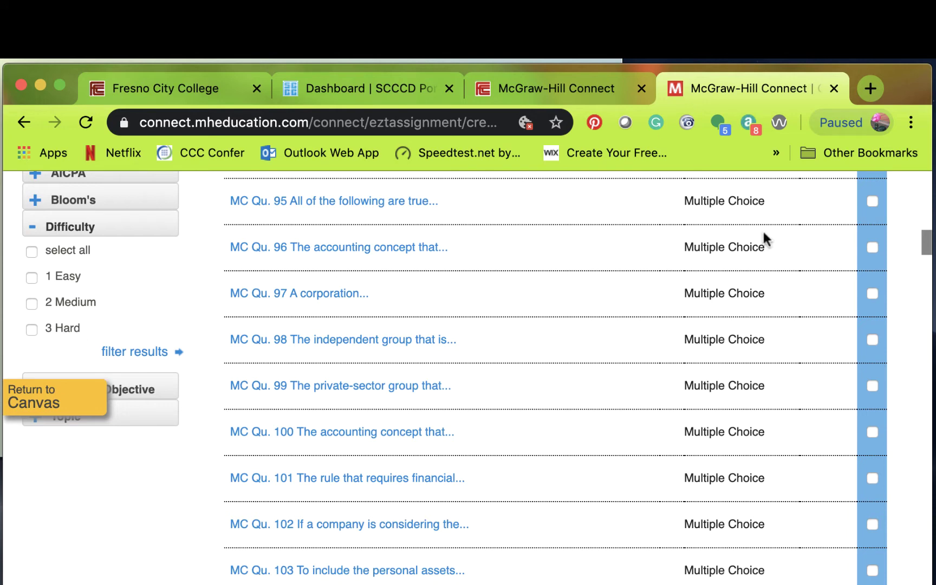
left_click_drag(927, 242, 928, 250)
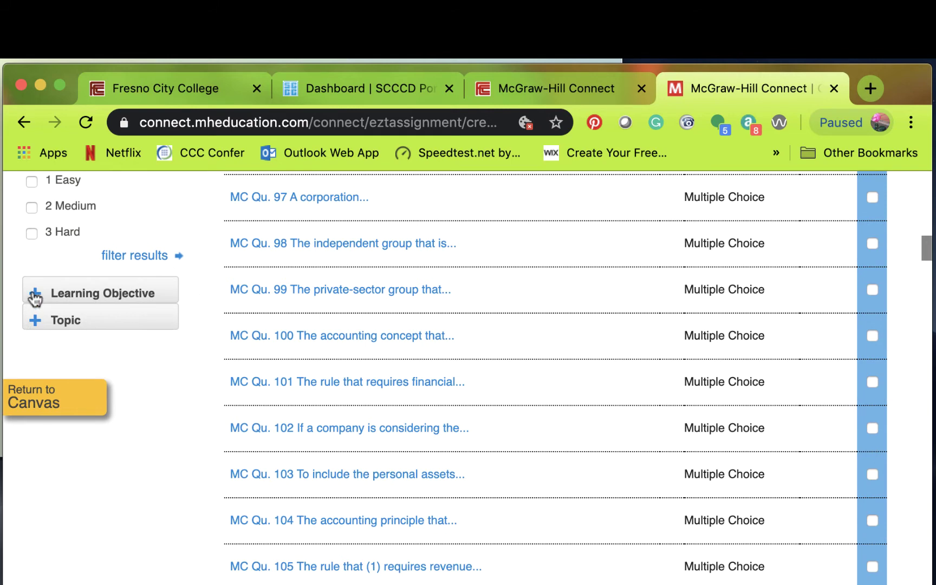
left_click_drag(34, 297, 229, 264)
left_click(216, 253)
left_click(35, 292)
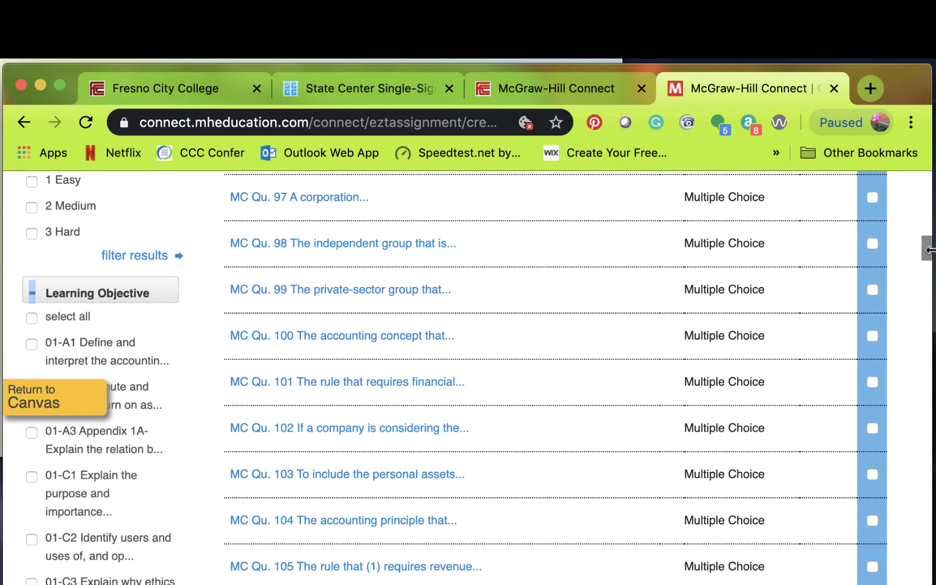
- Filter the question list to the Financial Statements topic
left_click_drag(926, 248, 930, 281)
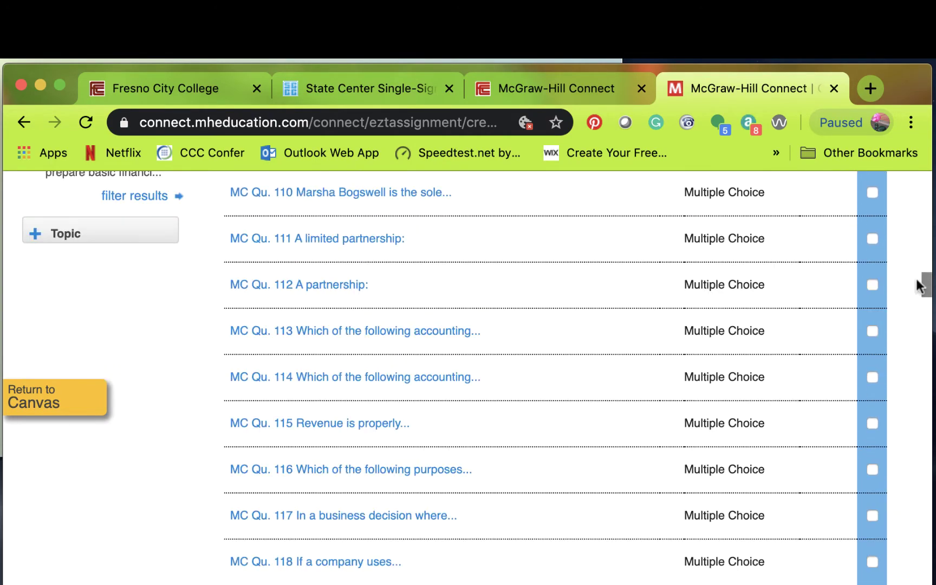
left_click(39, 234)
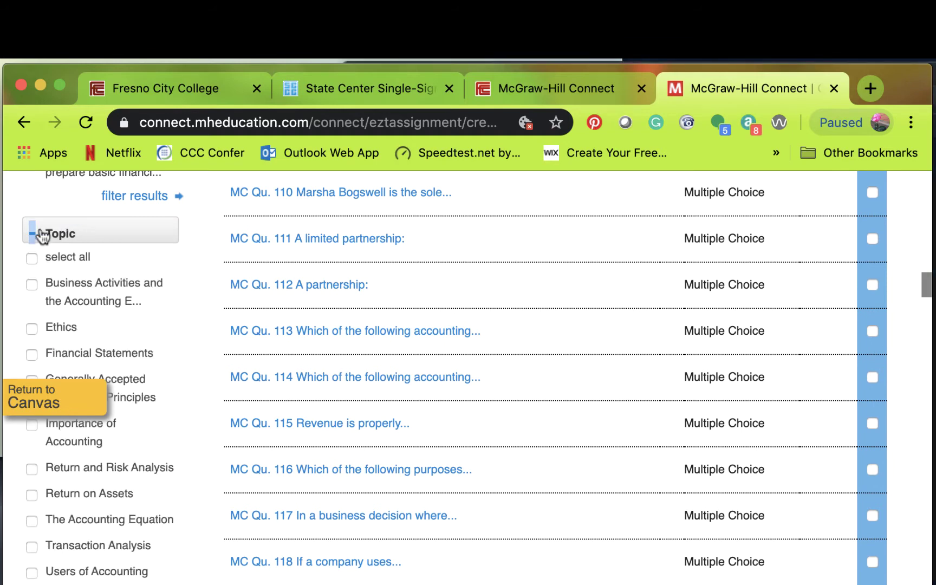
left_click(32, 355)
left_click(32, 354)
left_click(32, 355)
mouse_move(926, 282)
left_mouse_down()
mouse_move(925, 309)
mouse_move(926, 301)
left_mouse_up()
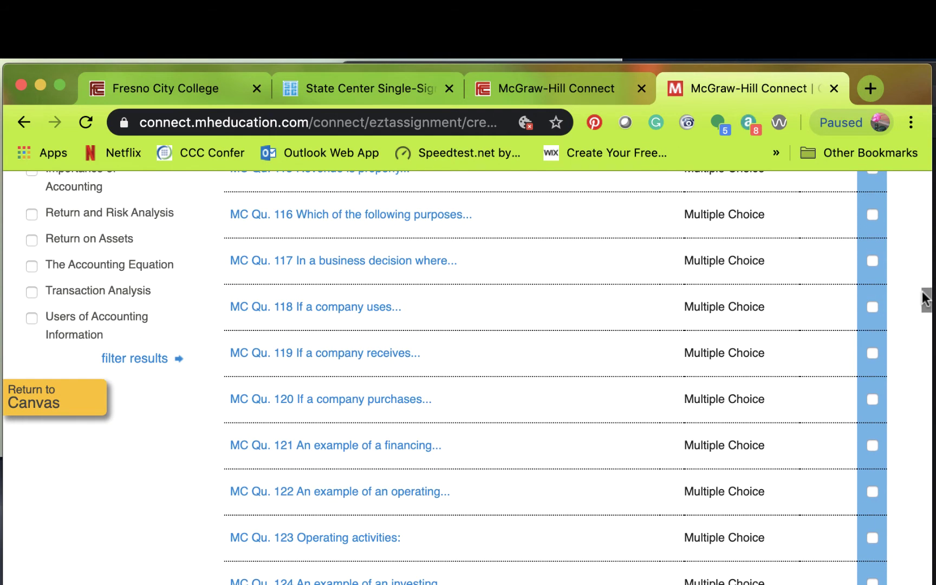
left_click(131, 360)
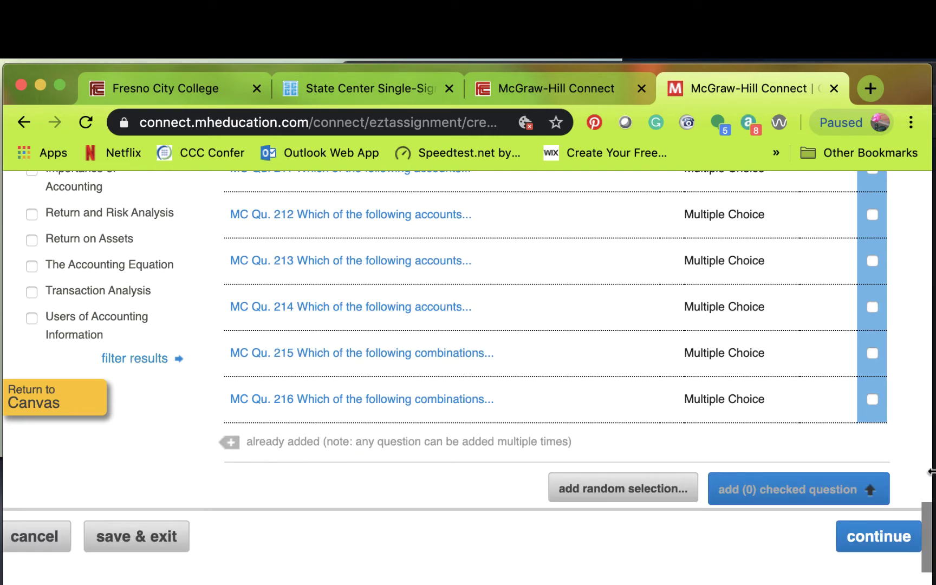
- Restrict difficulty to 1 Easy only, leaving 15 Multiple Choice questions
left_click_drag(926, 514, 303, 319)
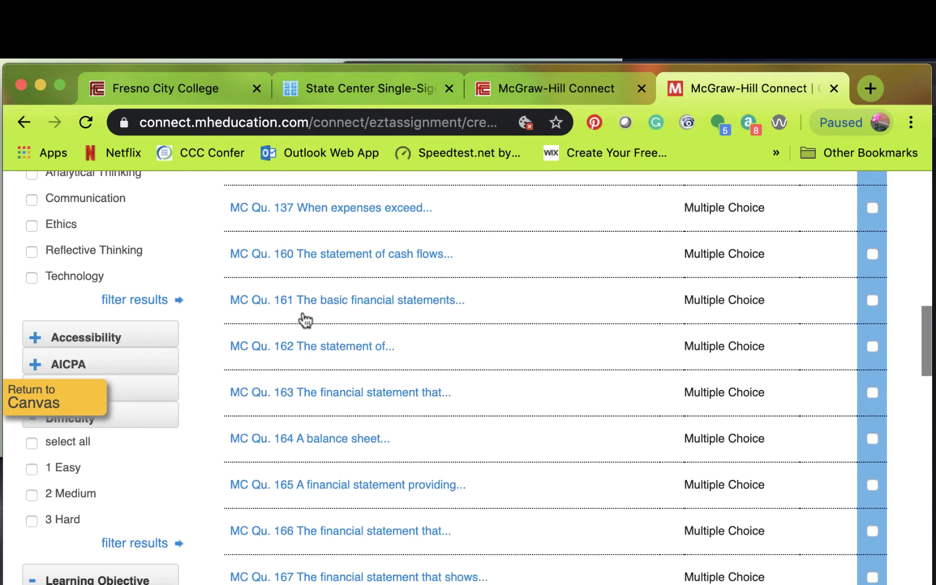
left_click(31, 495)
left_click(32, 469)
left_click(129, 543)
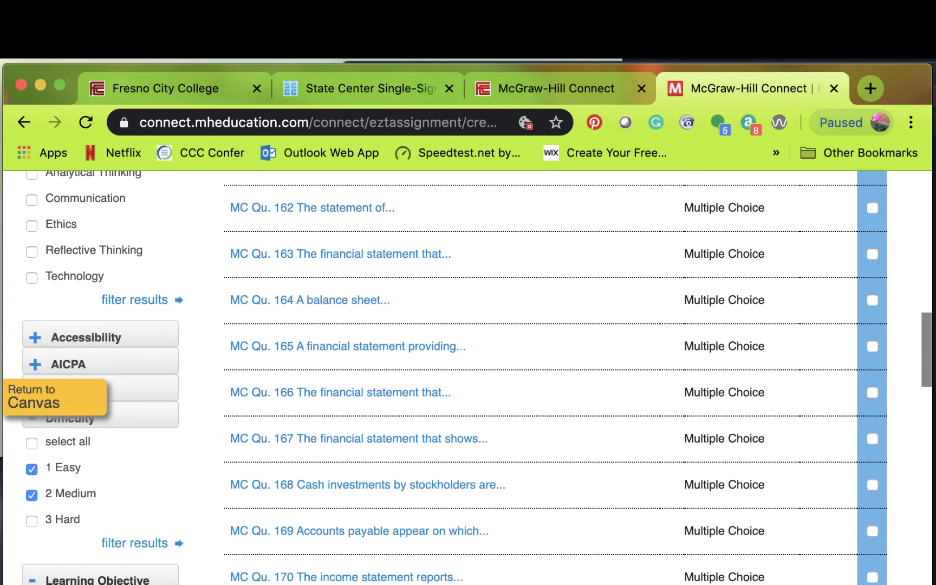
scroll(925, 340, "up", 1)
left_click_drag(925, 340, 902, 290)
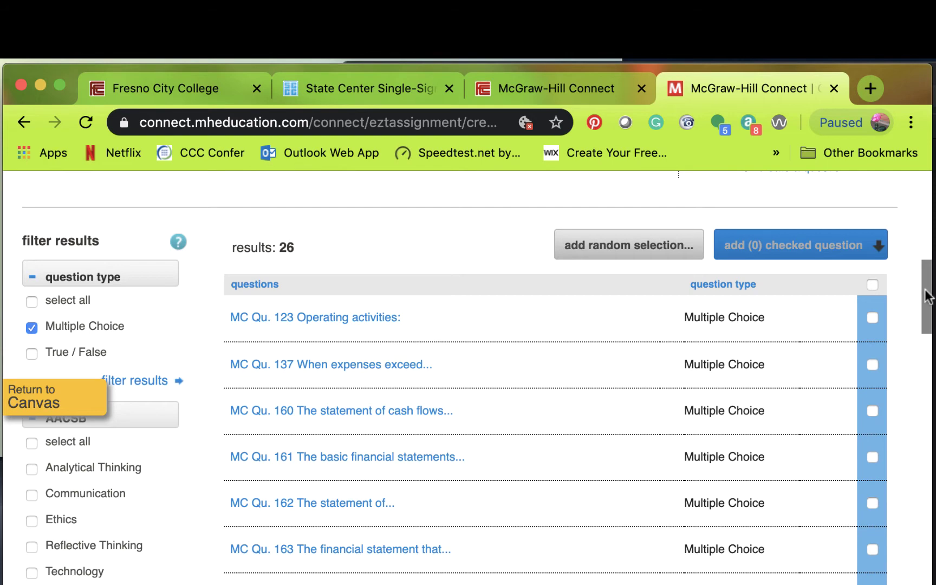
left_click_drag(927, 293, 927, 375)
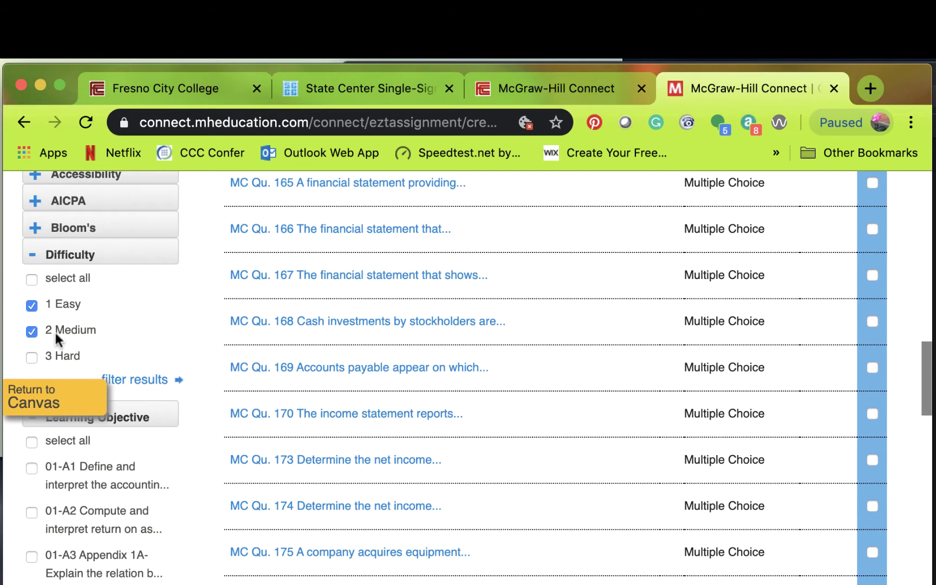
left_click(32, 332)
left_click_drag(927, 375, 291, 347)
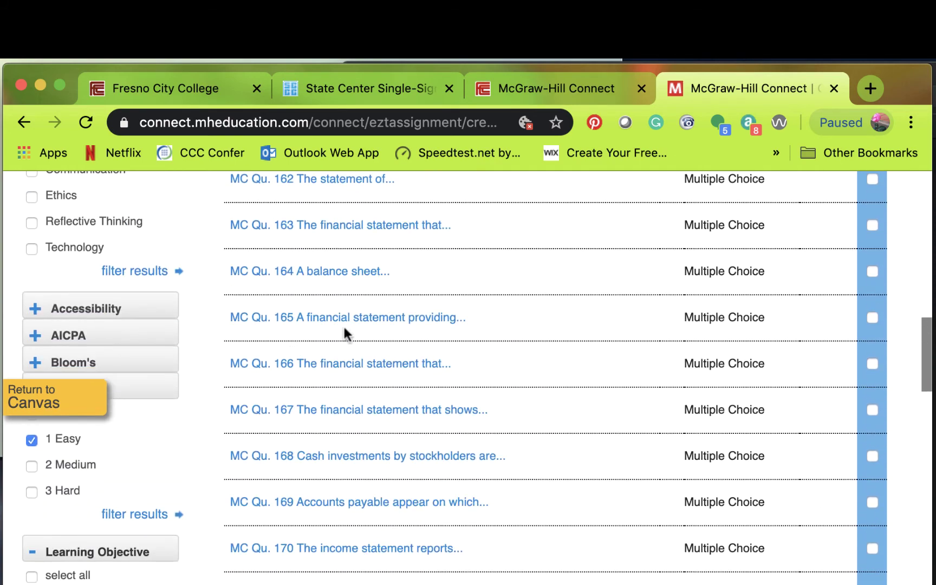
left_click(150, 522)
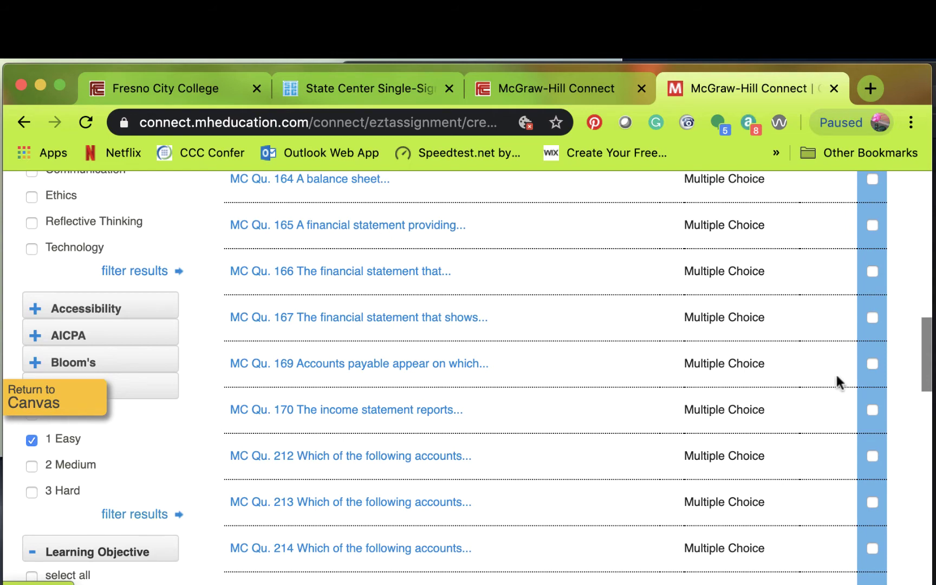
left_click_drag(929, 376, 280, 330)
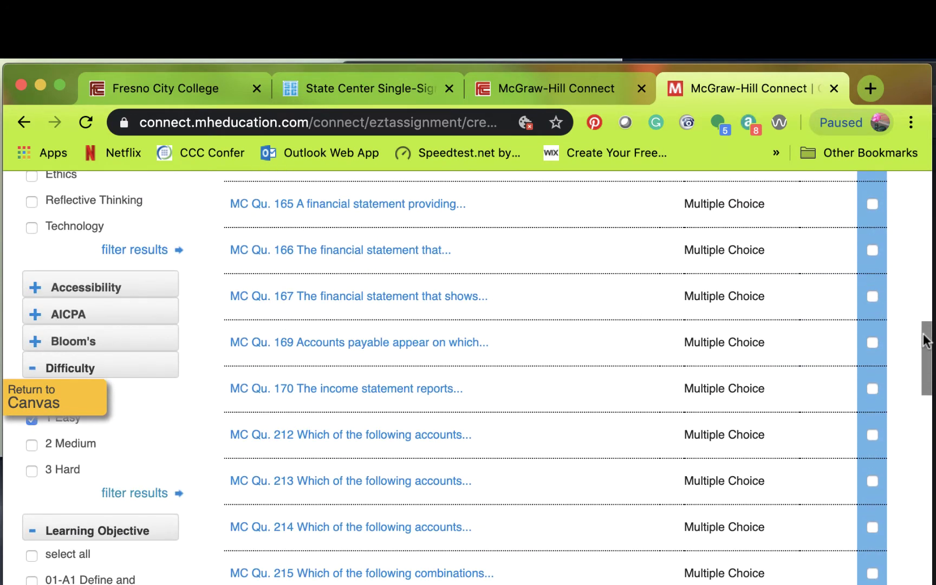
left_click_drag(929, 340, 929, 269)
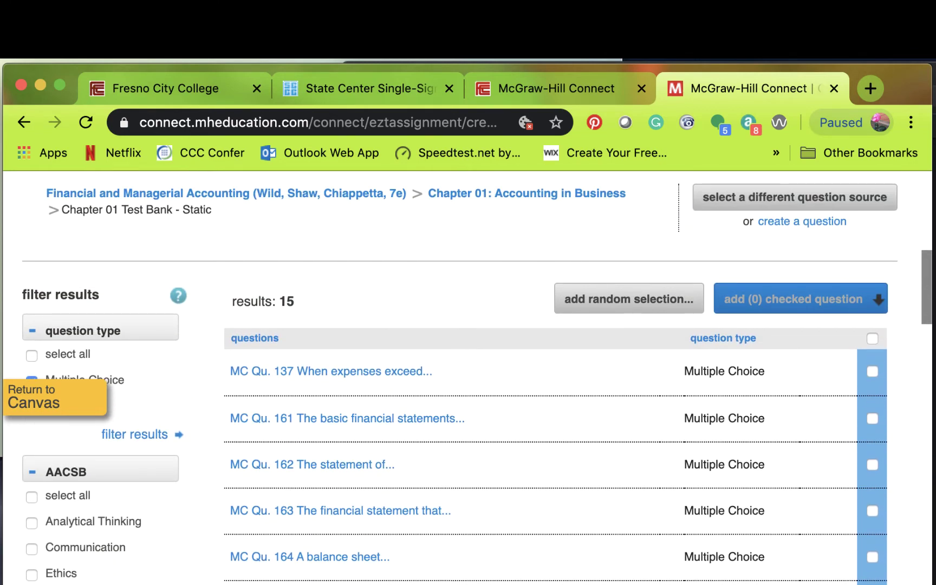
- Send all 15 filtered questions to a new pool named 'Easy Financial Pool'
left_click(871, 338)
left_click(798, 309)
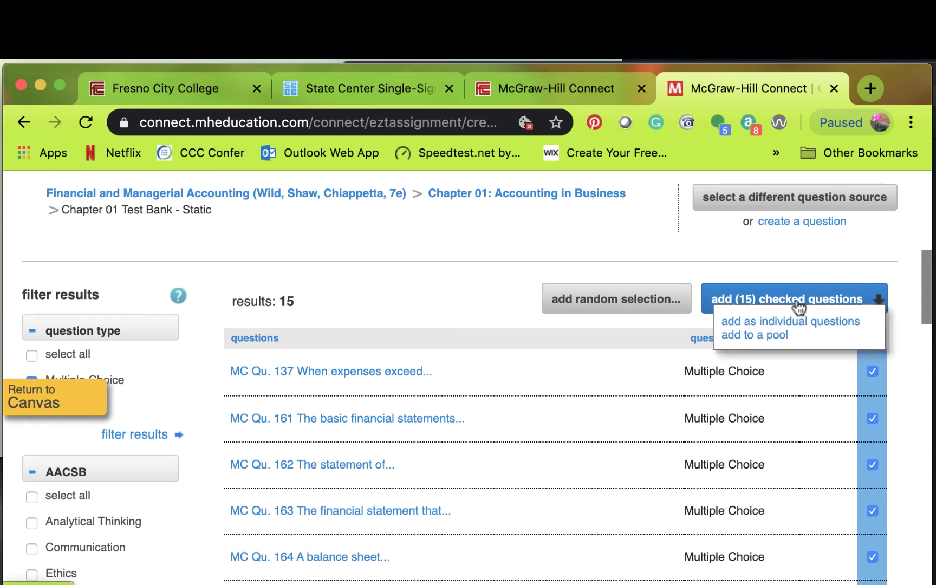
left_click(767, 335)
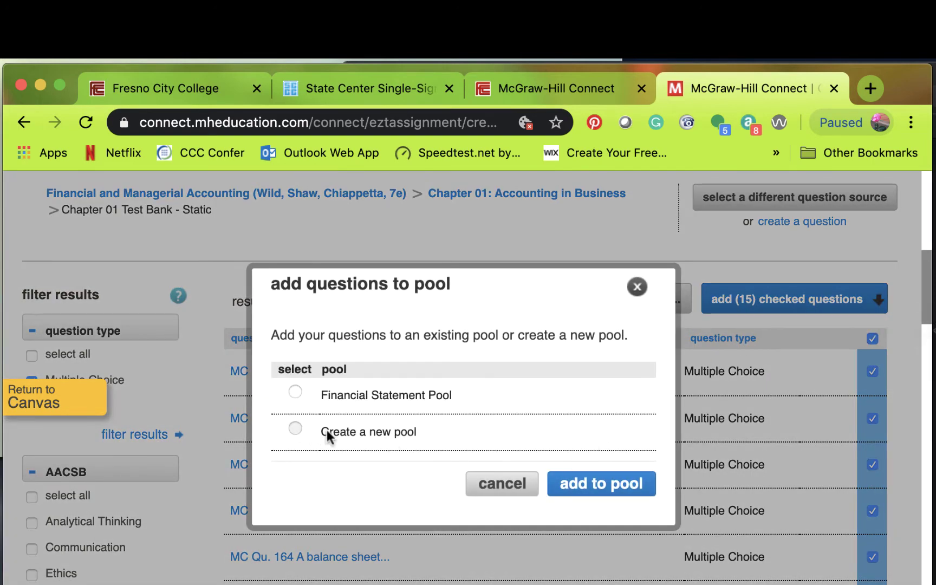
left_click(295, 428)
left_click(356, 489)
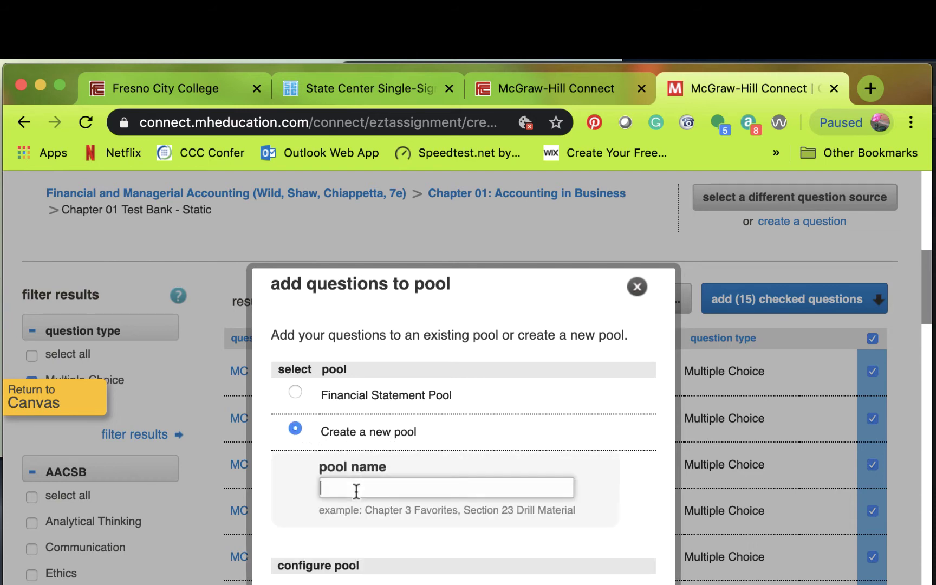
type("Easy Financial Poo")
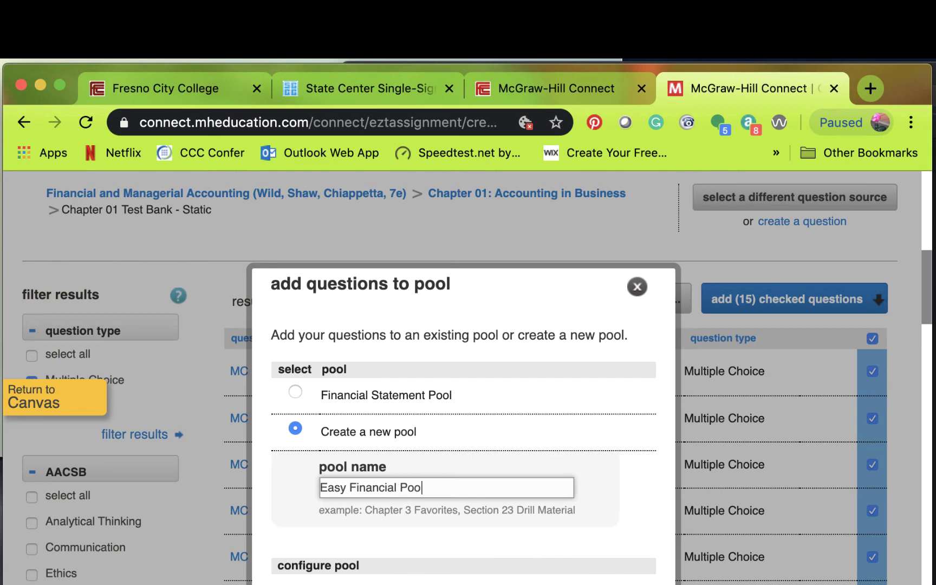
- Make the pool draw 5 questions at 3 points each and save it
scroll(930, 357, "down", 7)
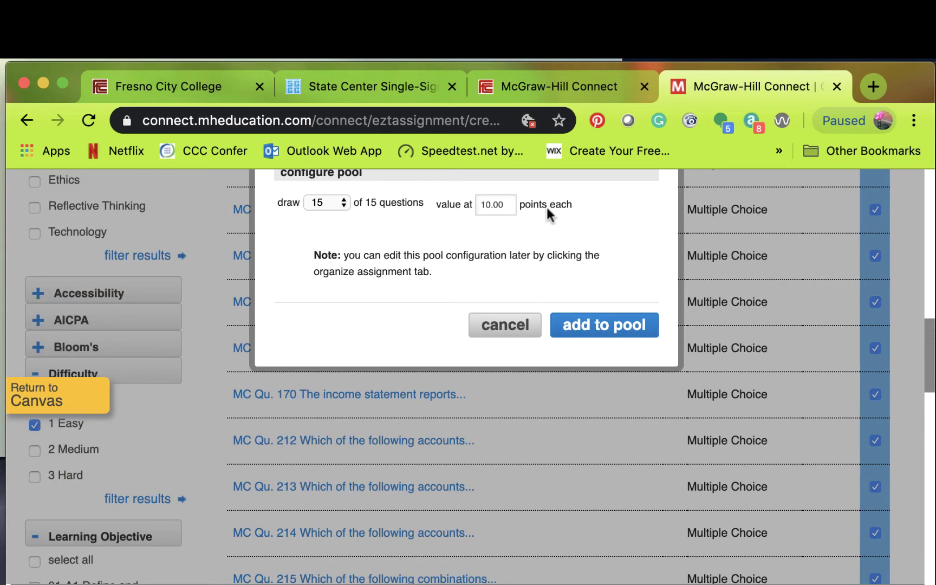
left_click(327, 201)
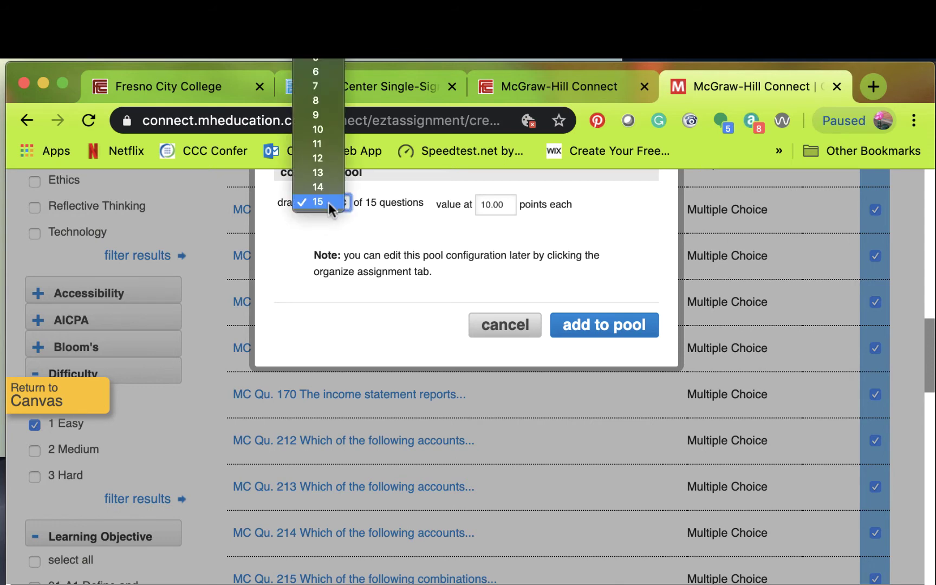
left_click(321, 59)
left_click(512, 204)
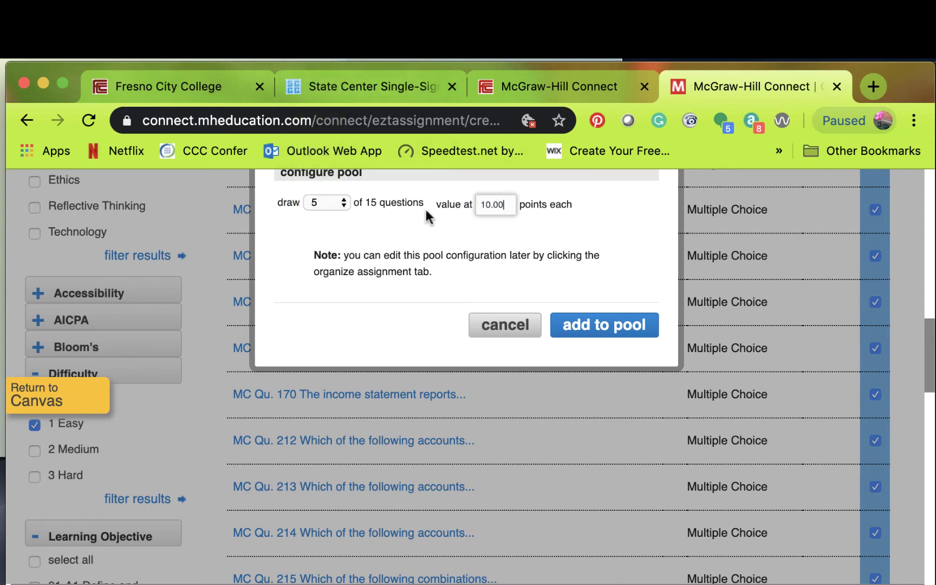
left_click_drag(514, 205, 484, 204)
left_click(496, 203)
type("3")
left_click(600, 323)
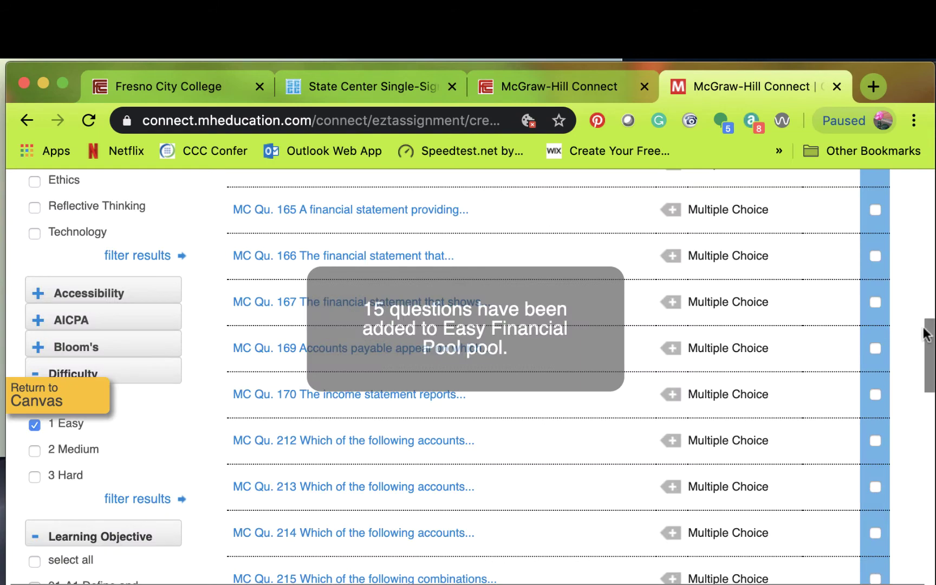
- Choose Chapter 01 Quick Study - Algorithmic from Chapter 01: Accounting in Business as the question source
left_click_drag(929, 331, 932, 249)
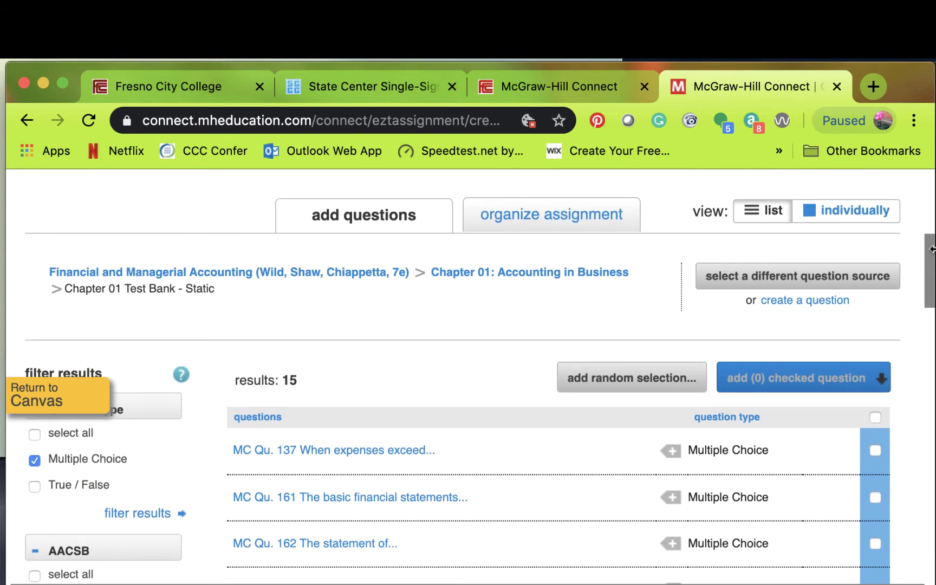
left_click(515, 274)
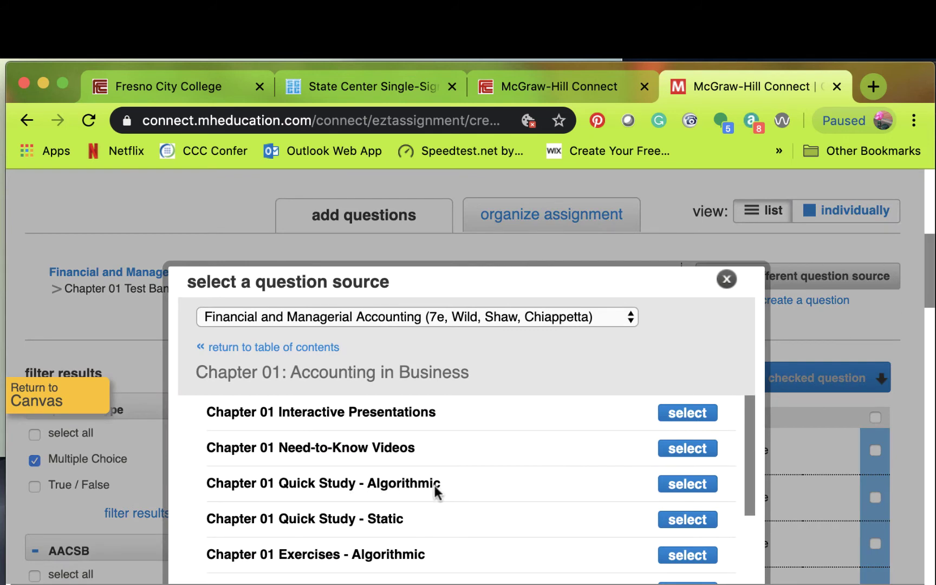
left_click(687, 484)
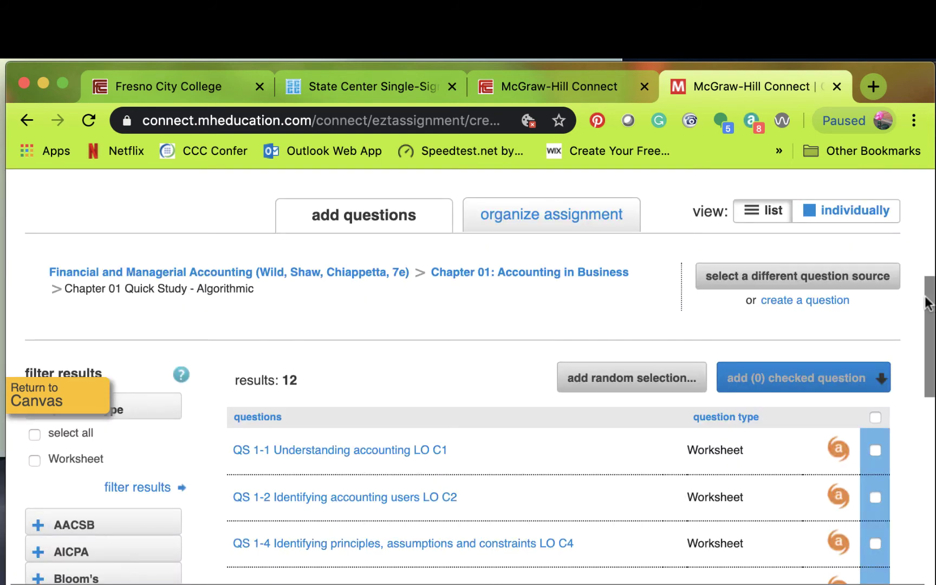
- Add QS 1-14 Identifying assets, liabilities, and equity to the exam as an individual question
left_click_drag(926, 303, 926, 357)
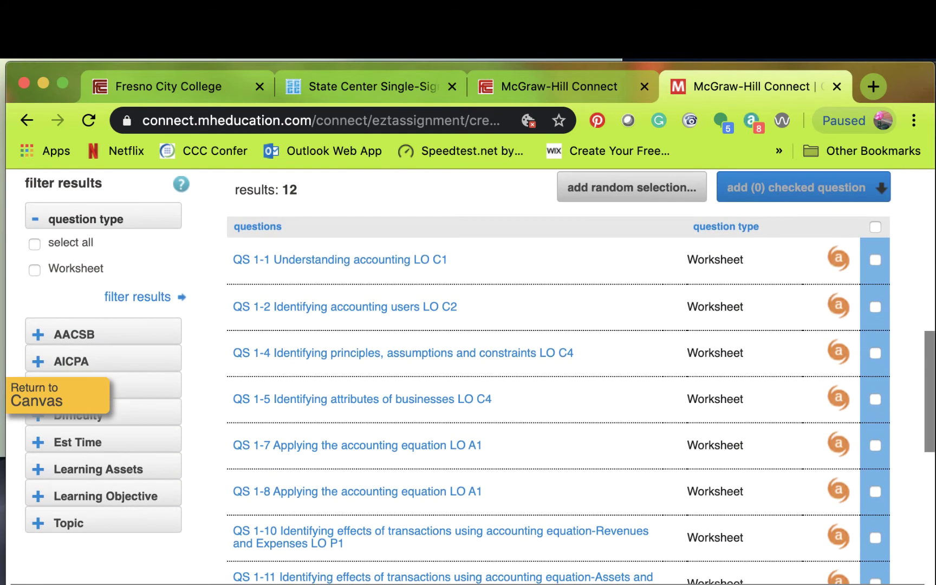
scroll(513, 305, "down", 5)
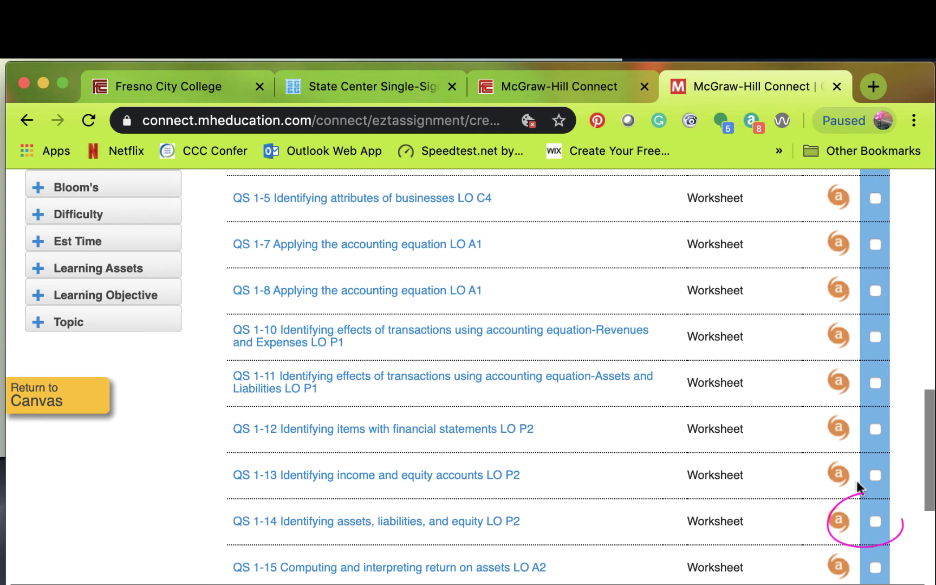
left_click(879, 521)
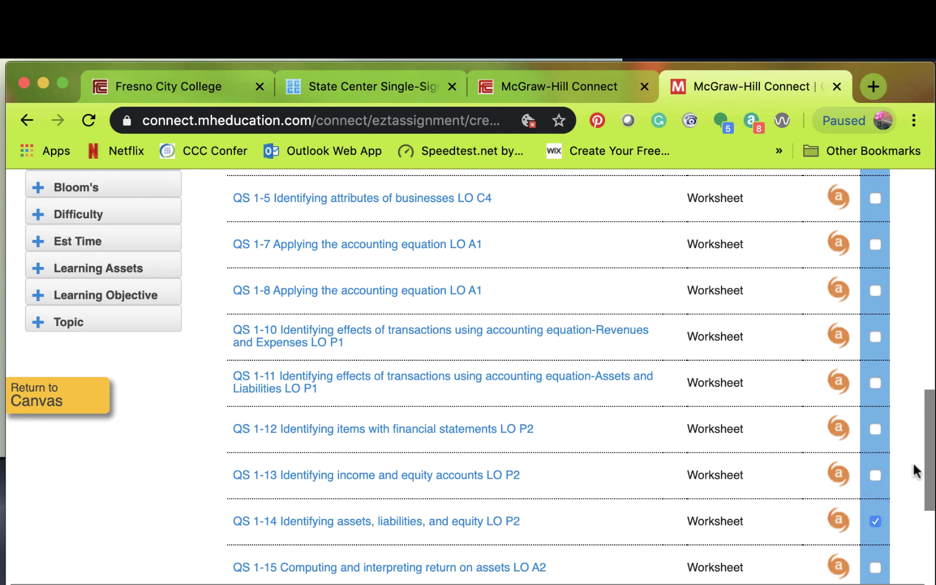
left_click_drag(927, 432, 929, 330)
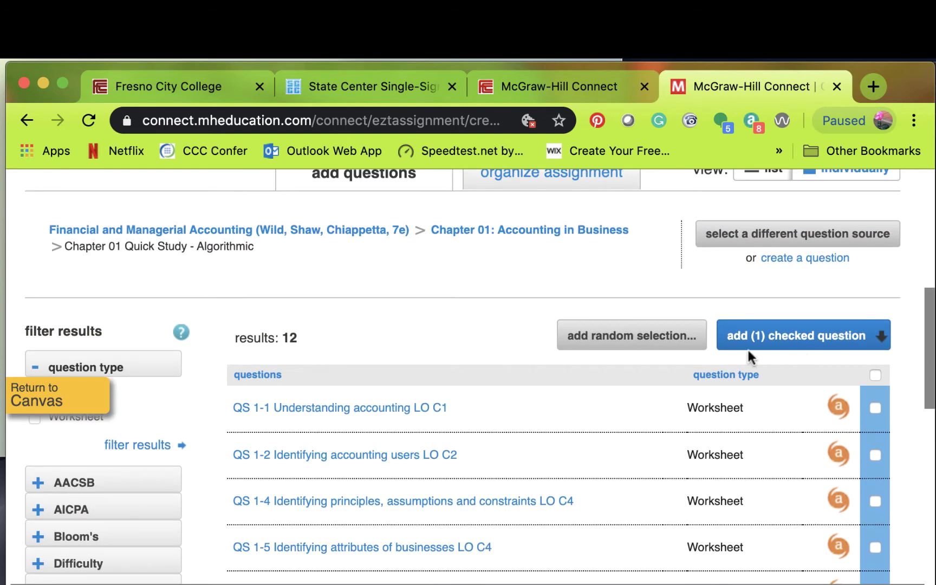
left_click(830, 345)
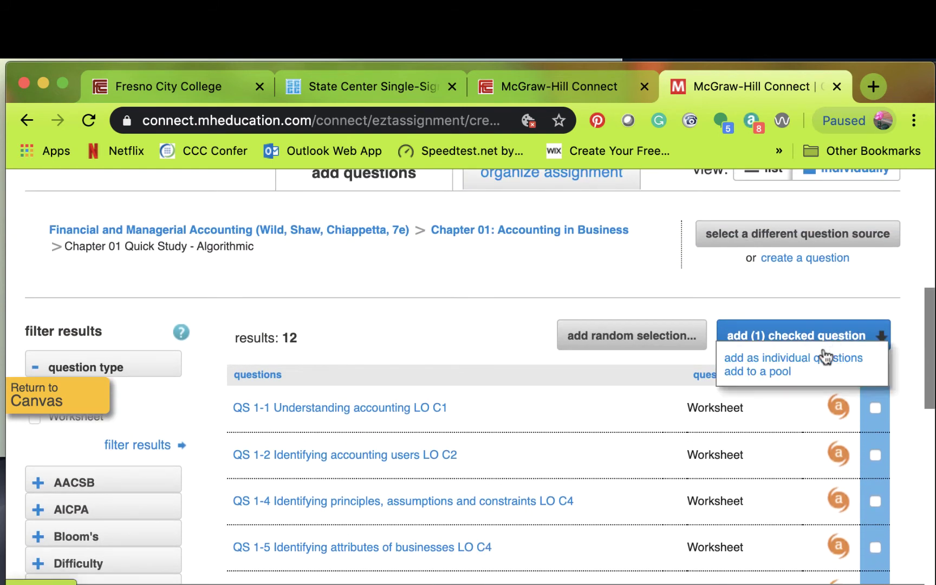
left_click(792, 359)
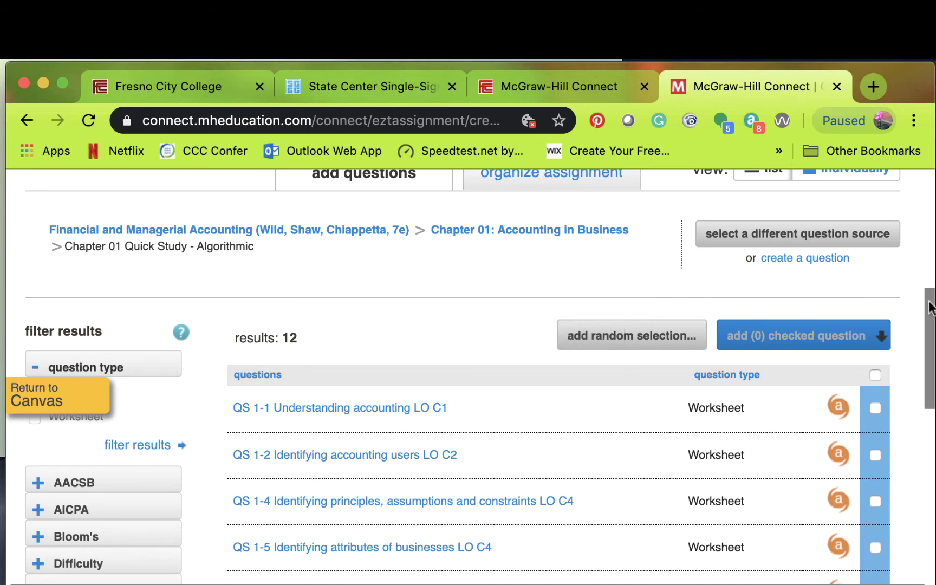
left_click_drag(929, 308, 928, 265)
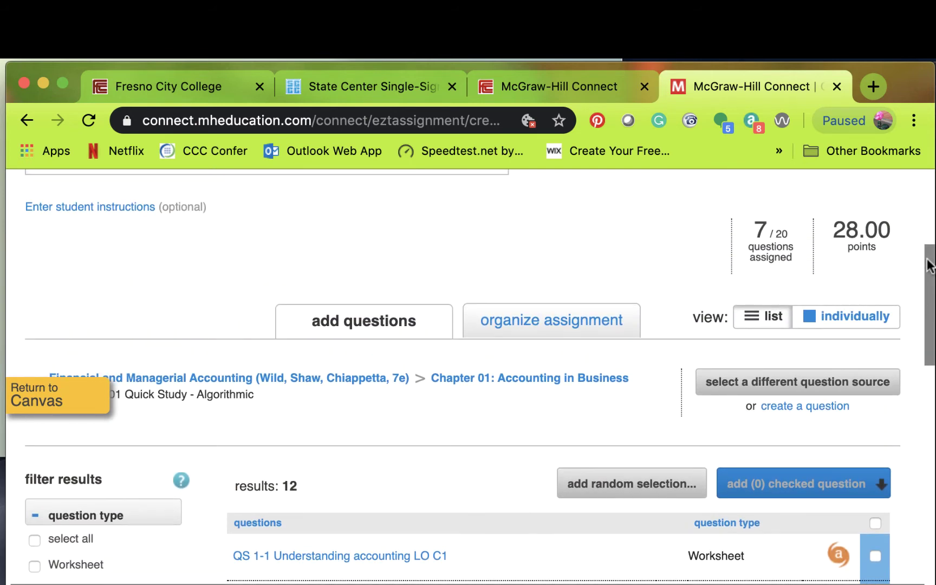
- Give Easy Financial Pool 5 points per question
left_click(579, 326)
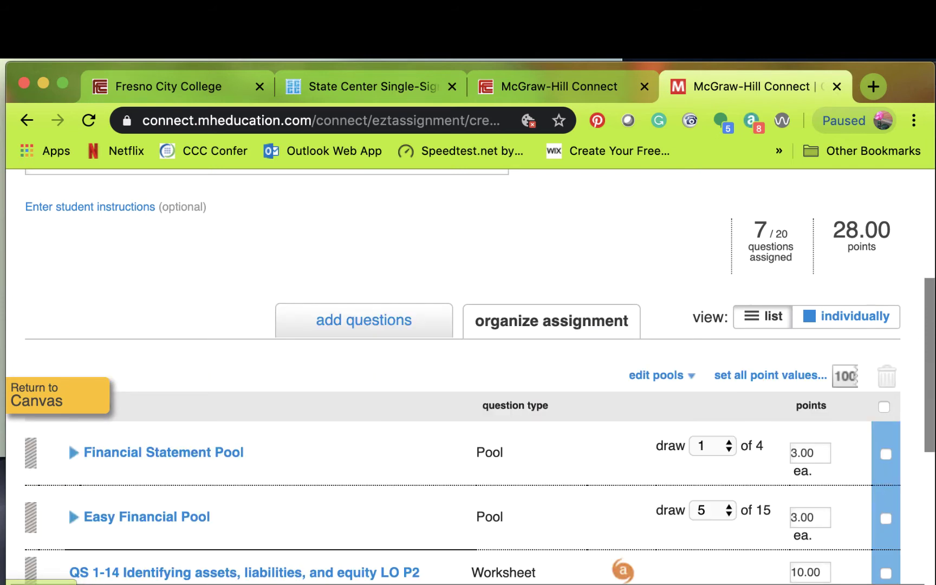
scroll(928, 314, "down", 3)
scroll(928, 309, "up", 3)
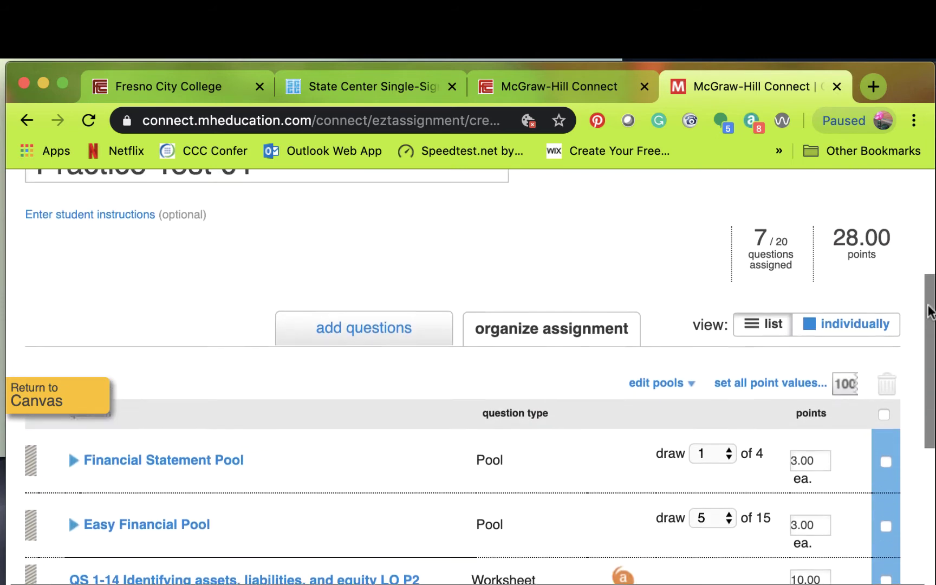
scroll(929, 309, "down", 1)
left_click_drag(931, 314, 932, 334)
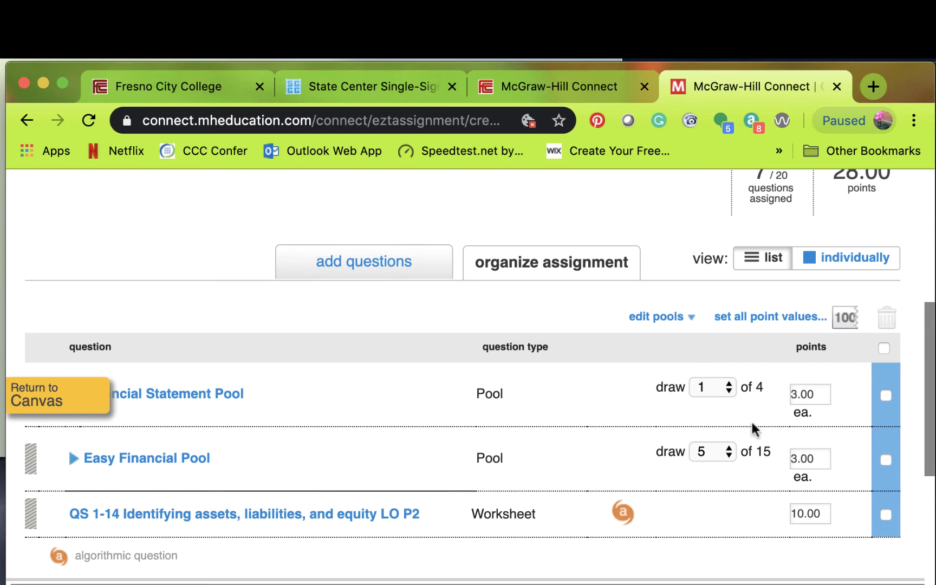
scroll(931, 387, "down", 5)
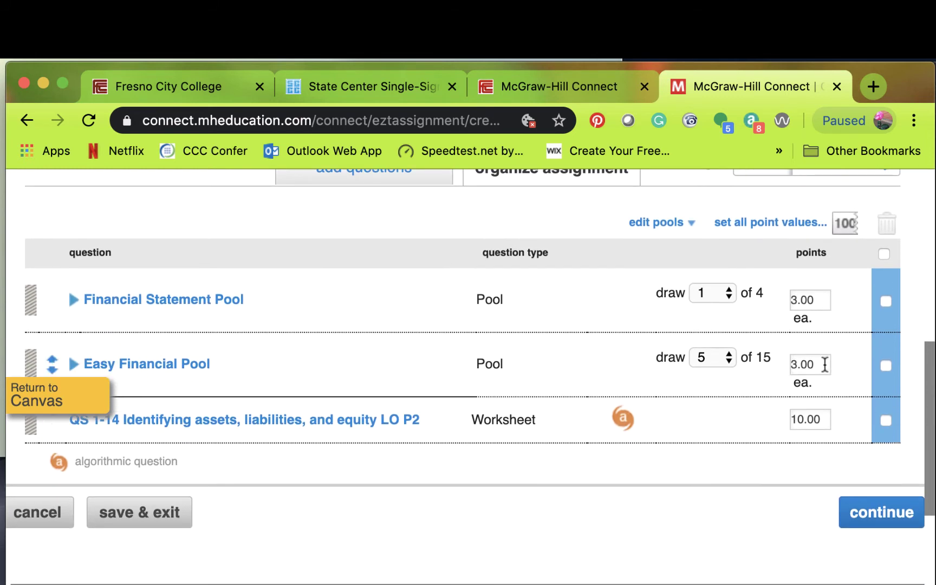
left_click_drag(823, 364, 759, 369)
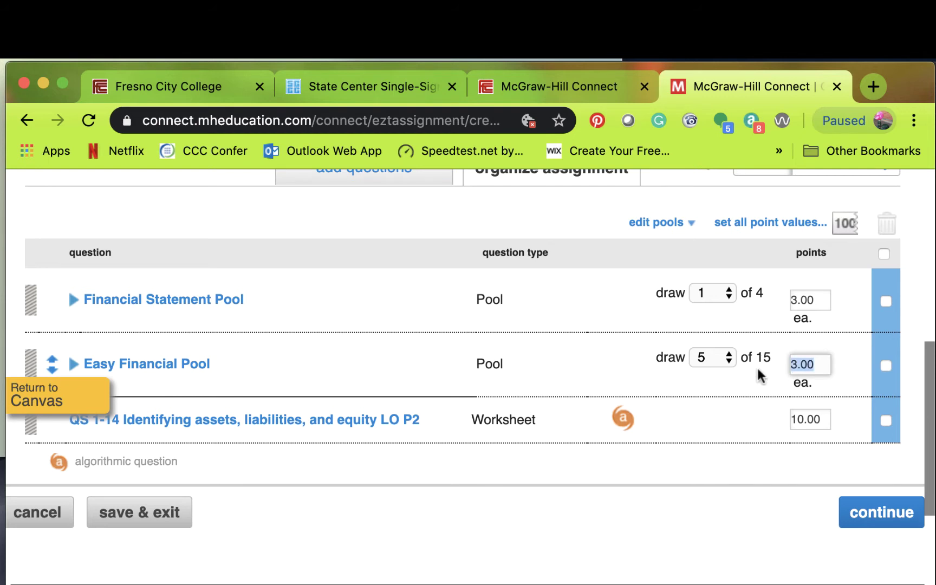
type("5")
left_click(818, 421)
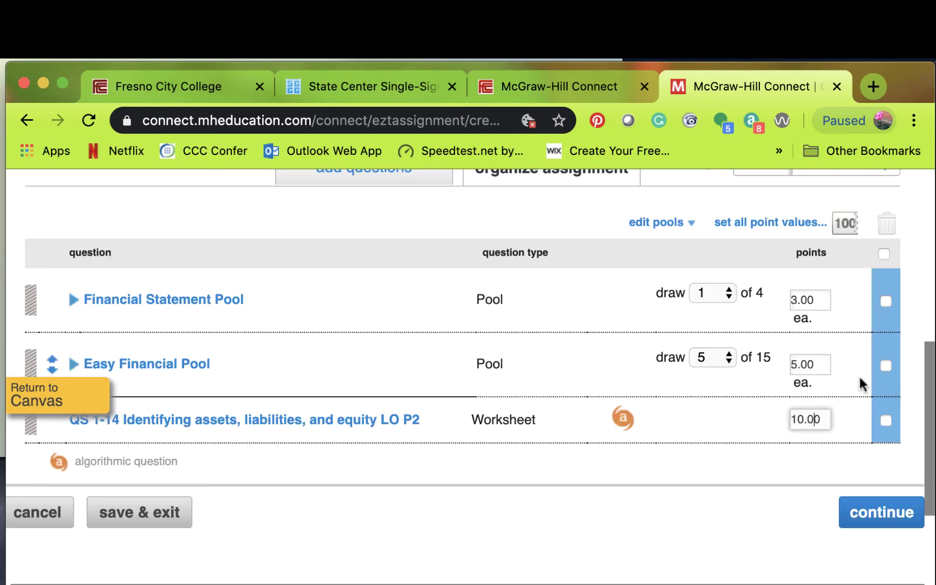
- Set QS 1-14 to 15.00 points and Financial Statement Pool to 10 each, totalling 50.00
left_click_drag(925, 372, 915, 324)
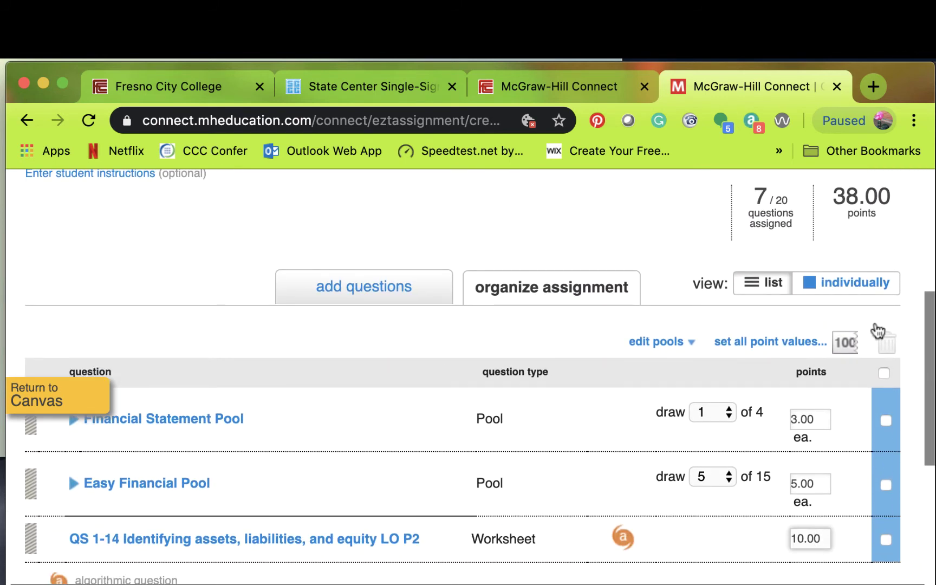
left_click_drag(825, 539, 769, 546)
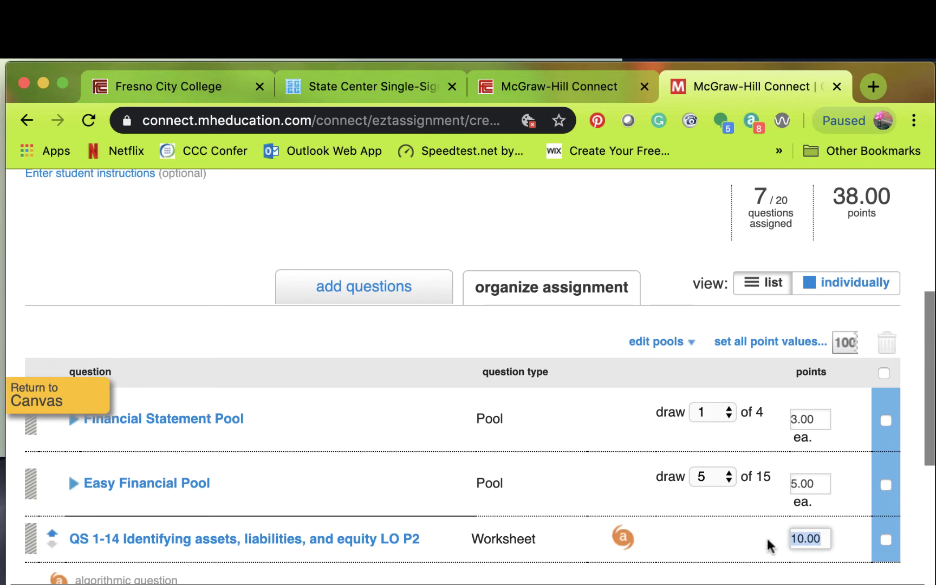
type("15.00")
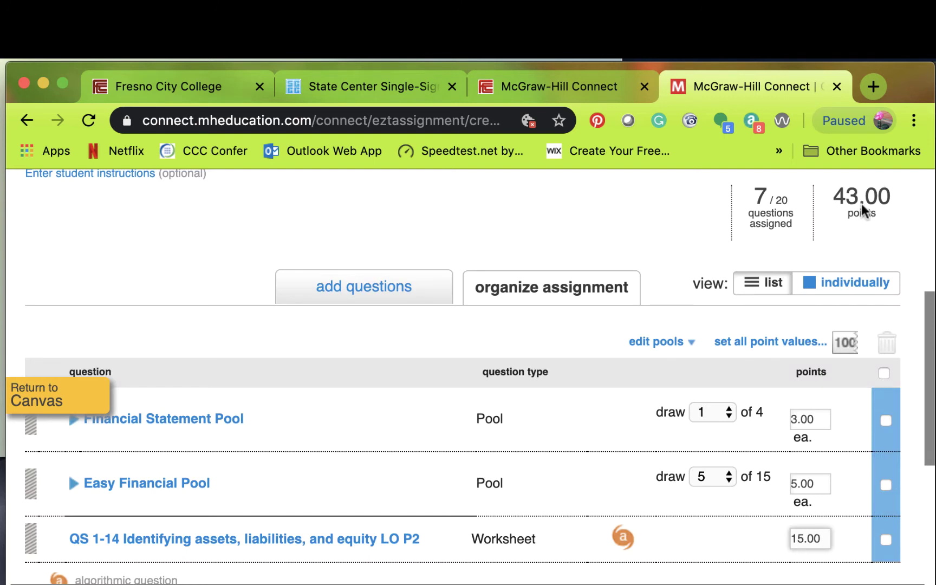
right_click(814, 420)
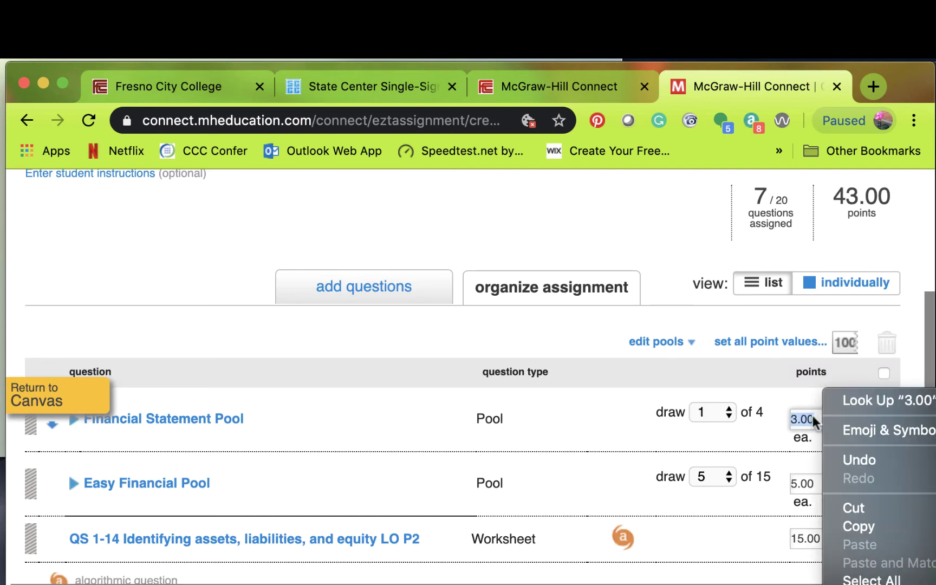
left_click(752, 436)
type("10")
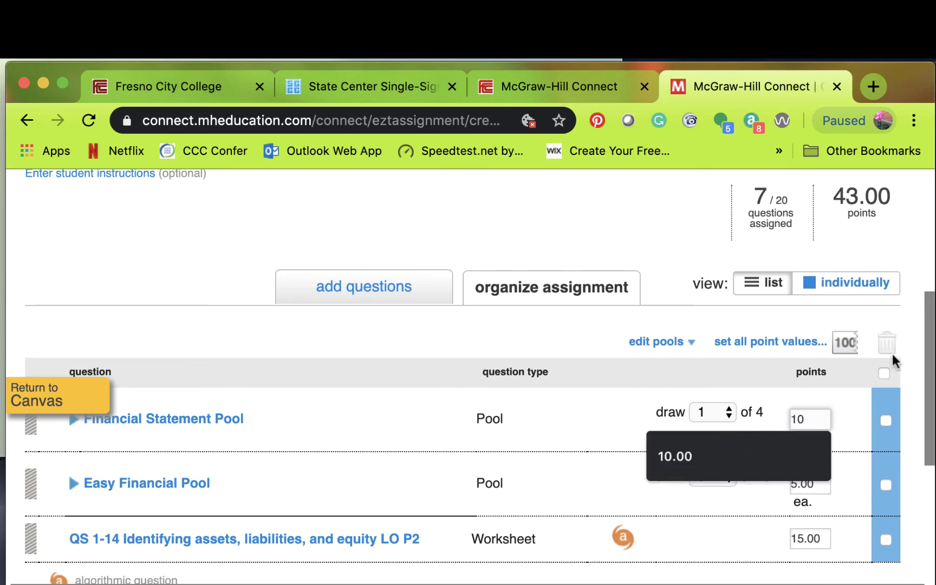
left_click(909, 314)
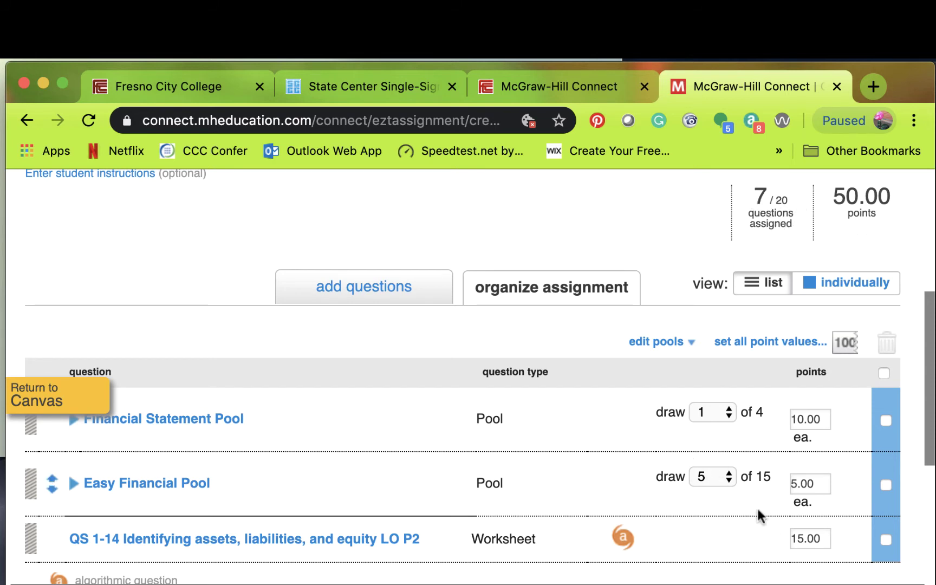
left_click_drag(929, 372, 924, 433)
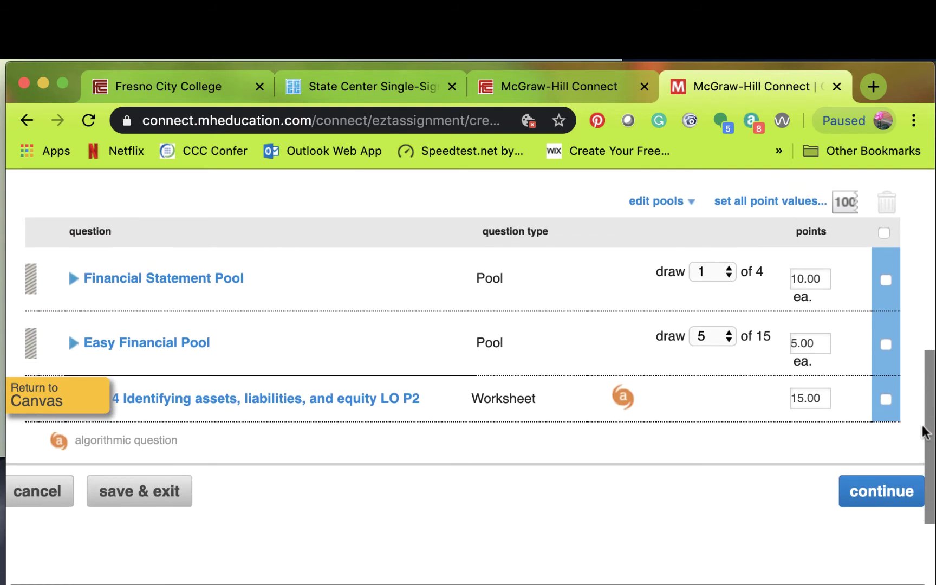
left_click(880, 495)
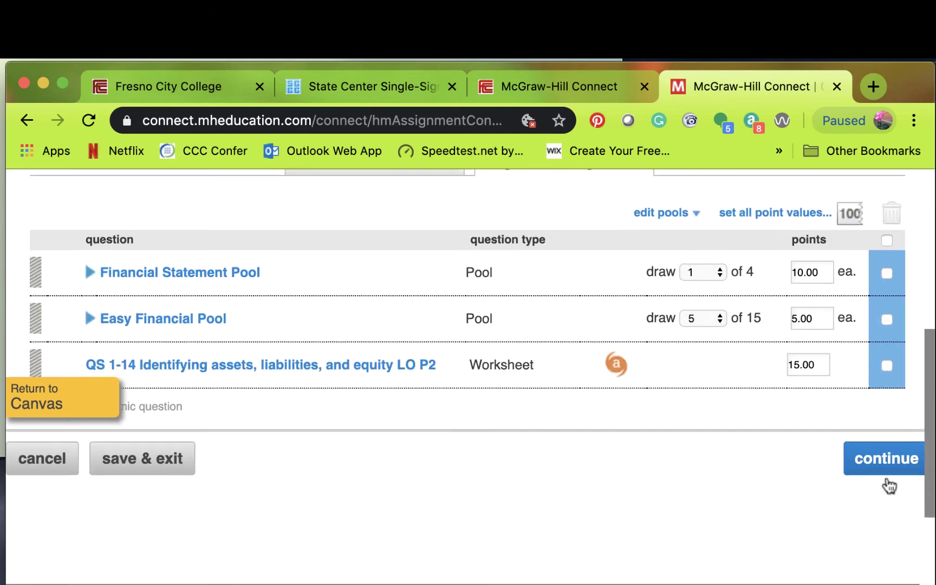
- Set the assignment start date to 04/20/2020
left_click(888, 465)
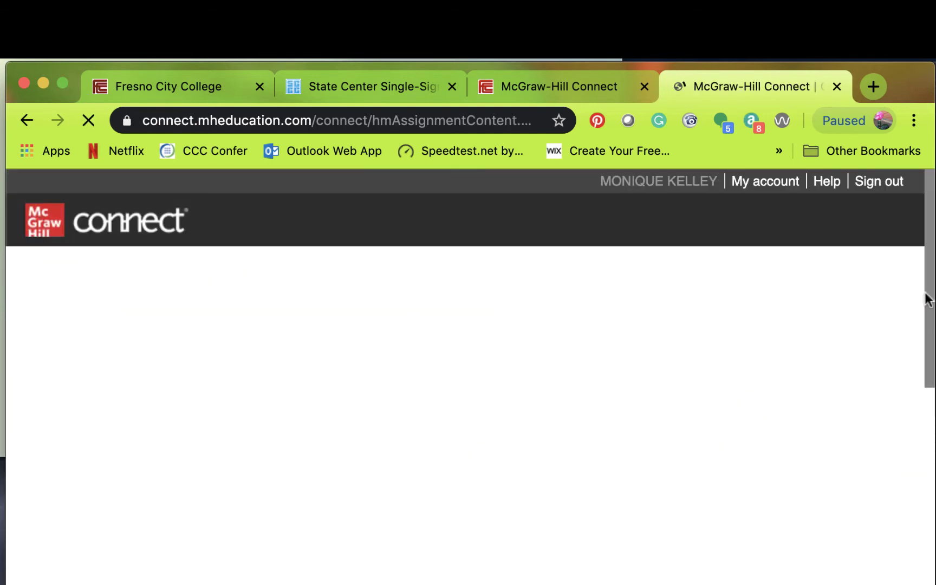
left_click_drag(929, 223, 932, 351)
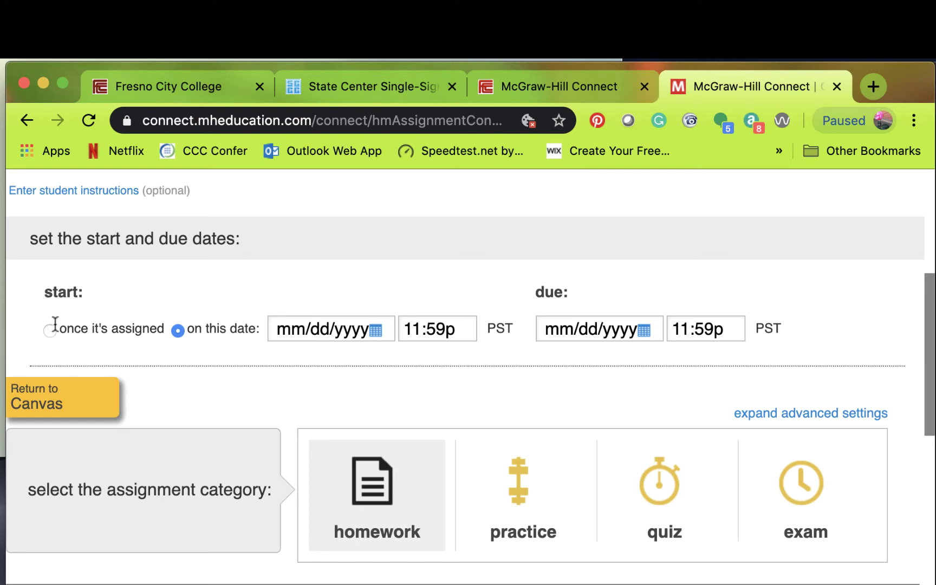
left_click(326, 328)
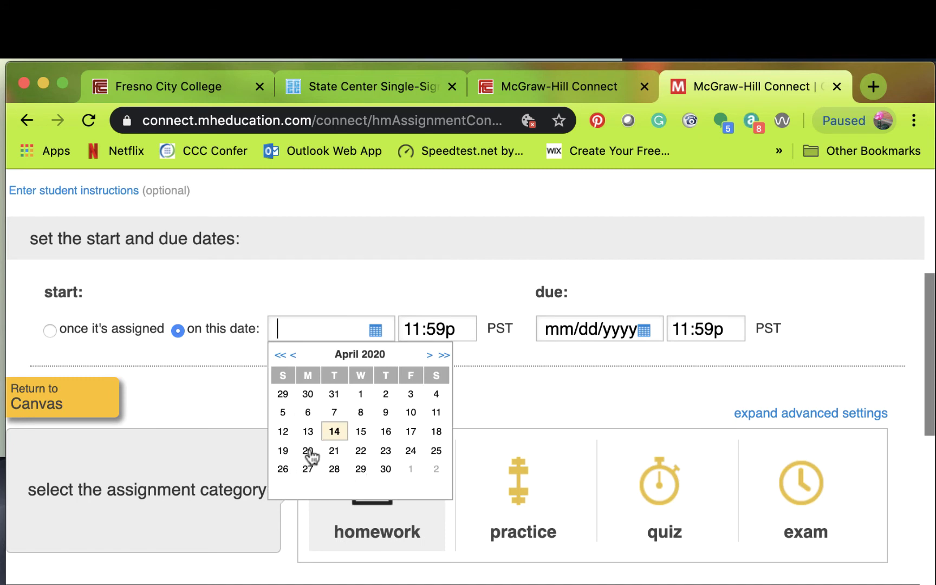
left_click(412, 432)
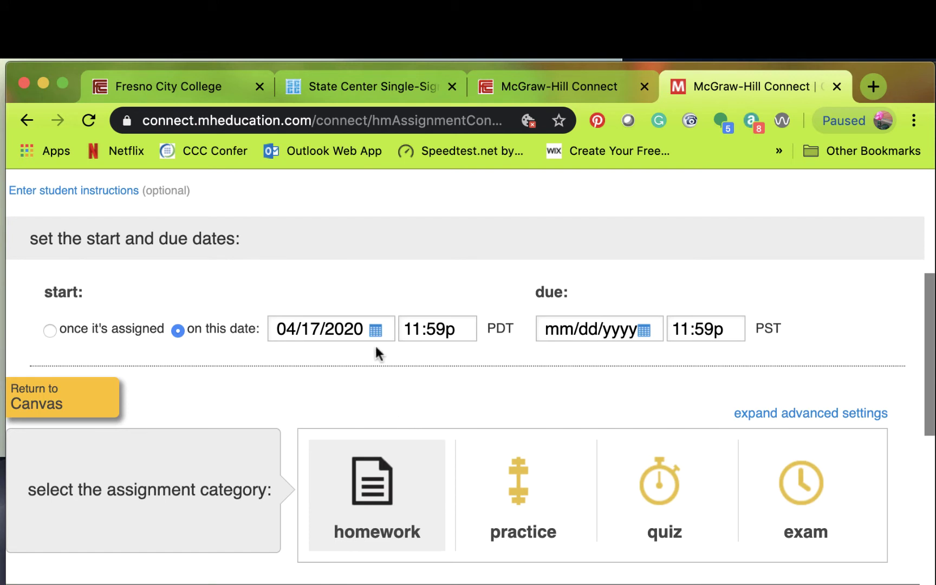
left_click(368, 329)
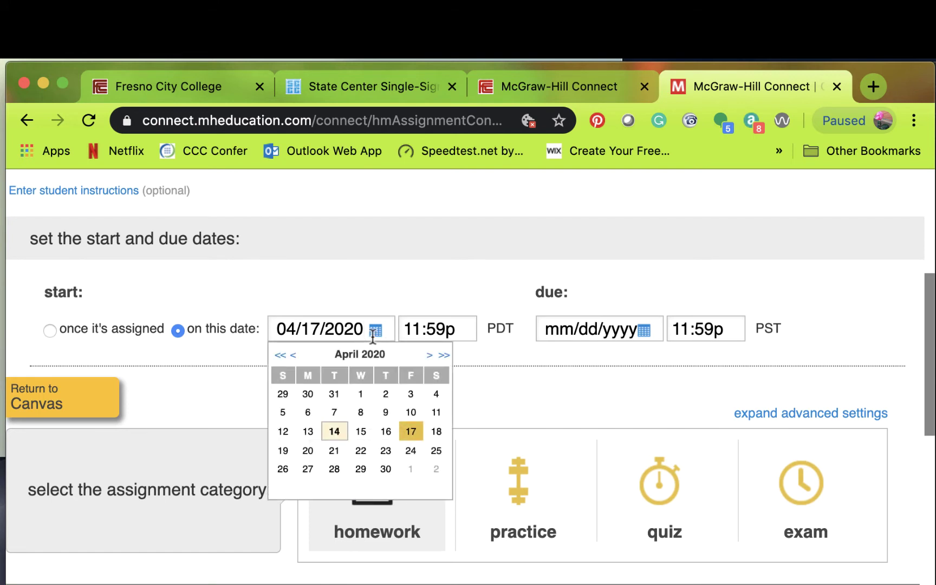
left_click(317, 454)
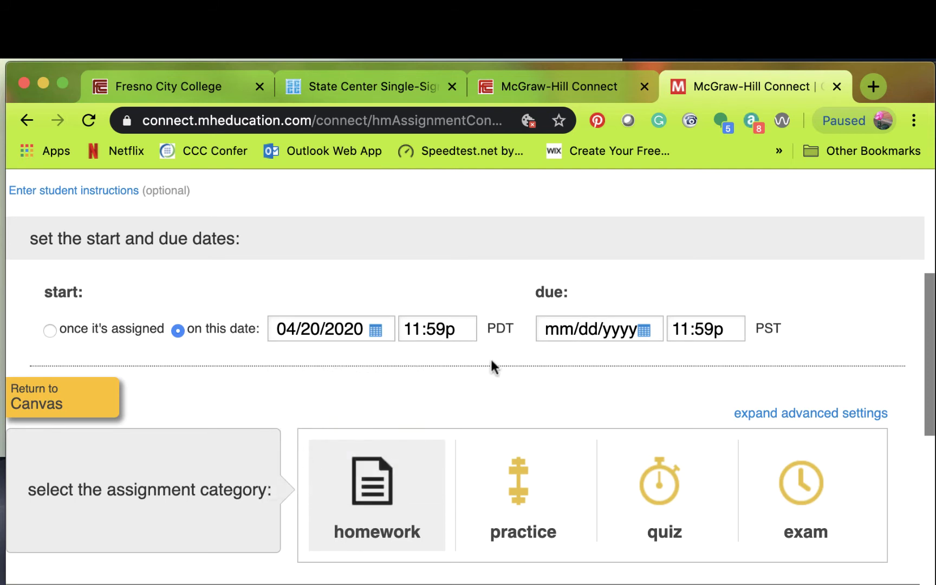
left_click(544, 330)
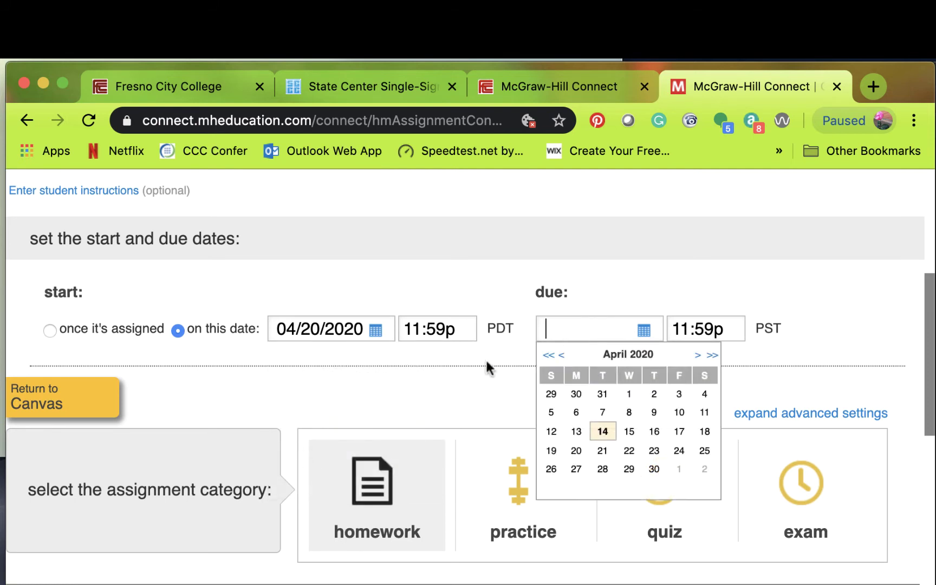
double_click(324, 330)
left_click(512, 374)
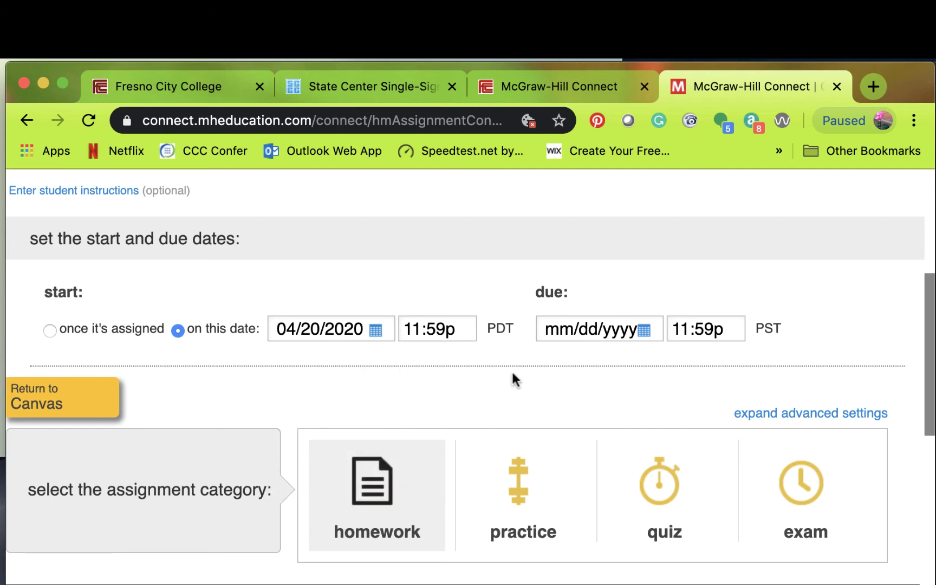
- Set the start time to 12:00a and the due date to 04/21/2020, keeping 11:59p
left_click(655, 331)
left_click(459, 327)
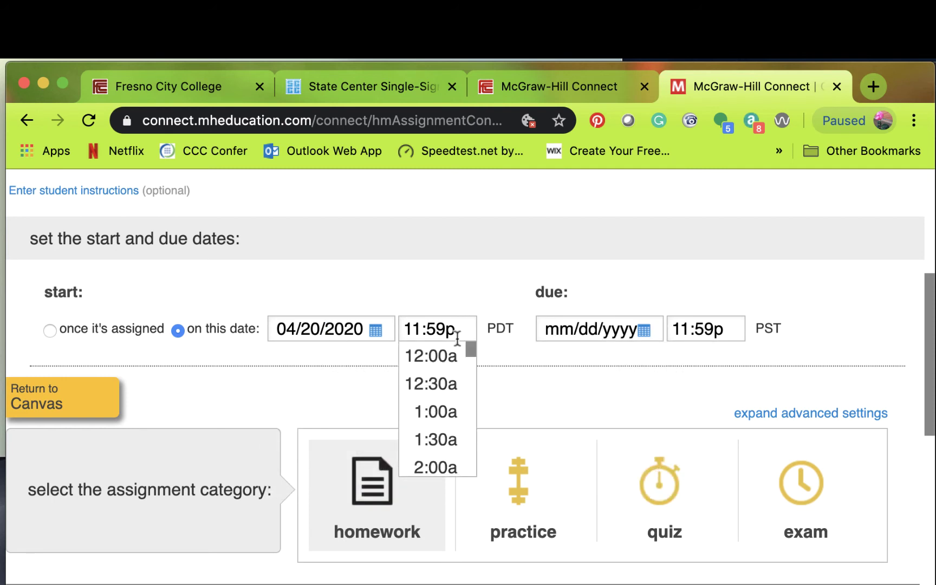
left_click(456, 358)
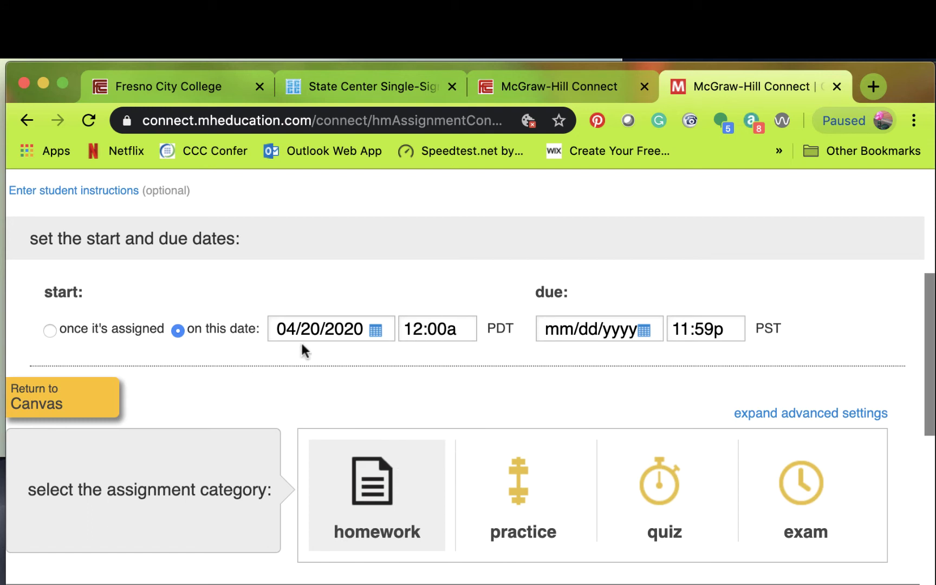
left_click(654, 326)
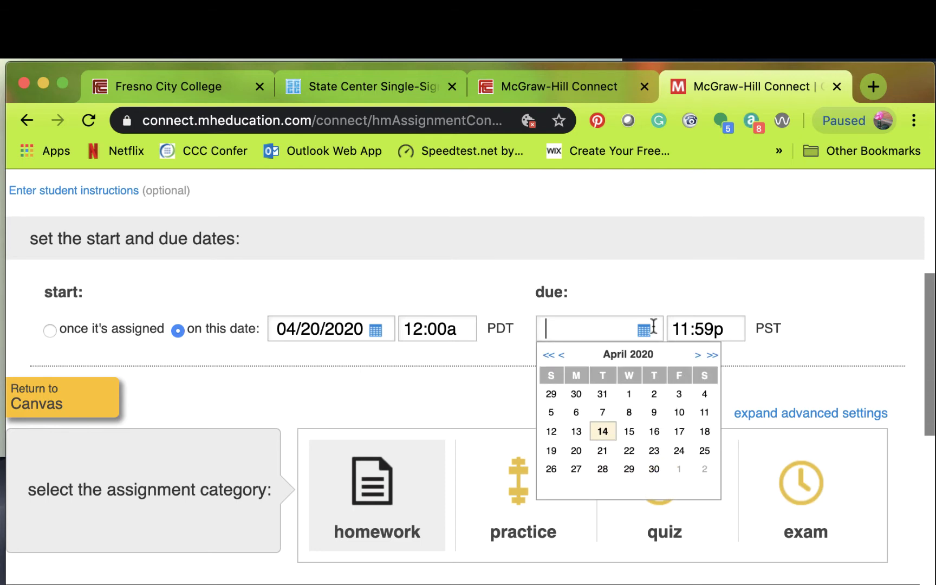
left_click(601, 451)
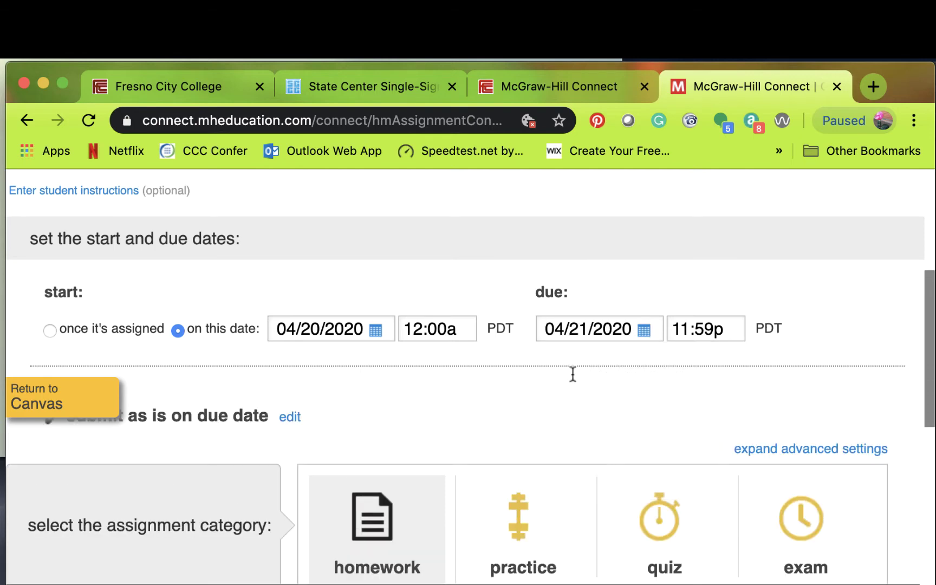
left_click(449, 329)
left_click(458, 329)
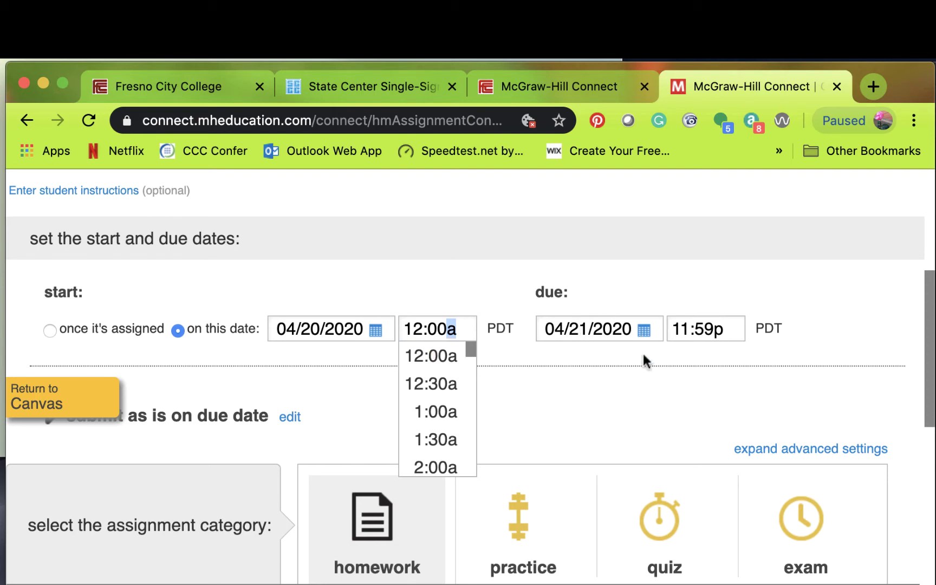
left_click_drag(645, 387, 927, 352)
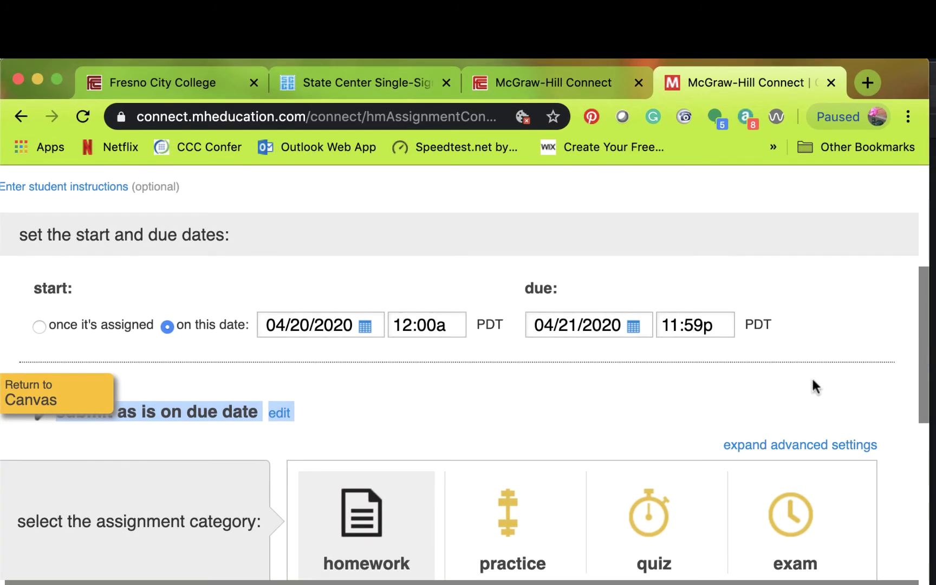
left_click(813, 378)
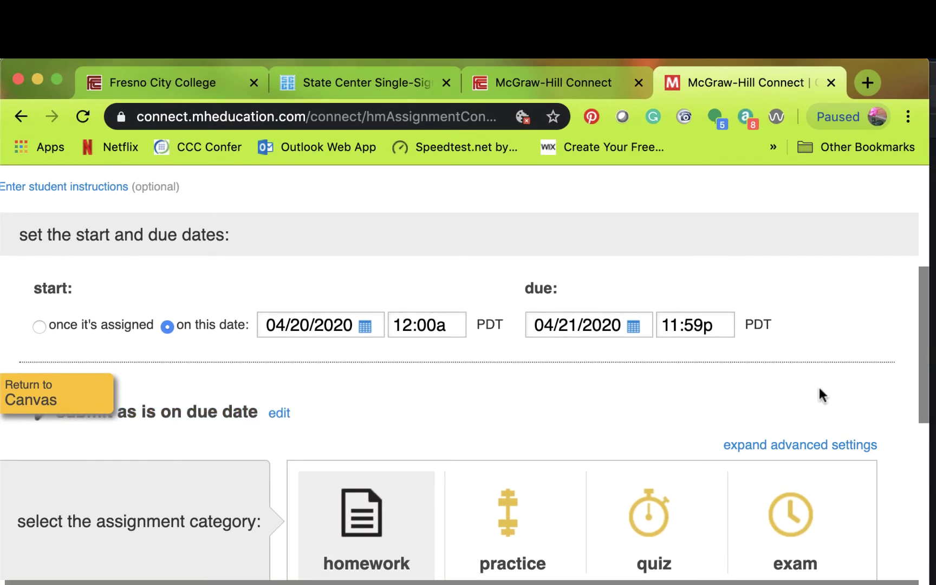
- Categorise Practice Test 01 as an exam and expand its advanced default settings
scroll(478, 424, "down", 2)
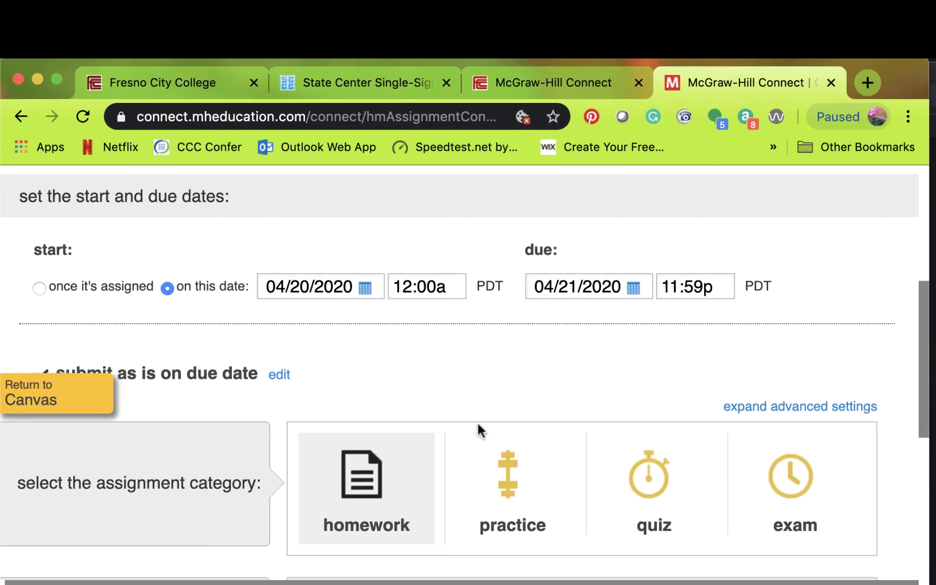
scroll(478, 428, "down", 4)
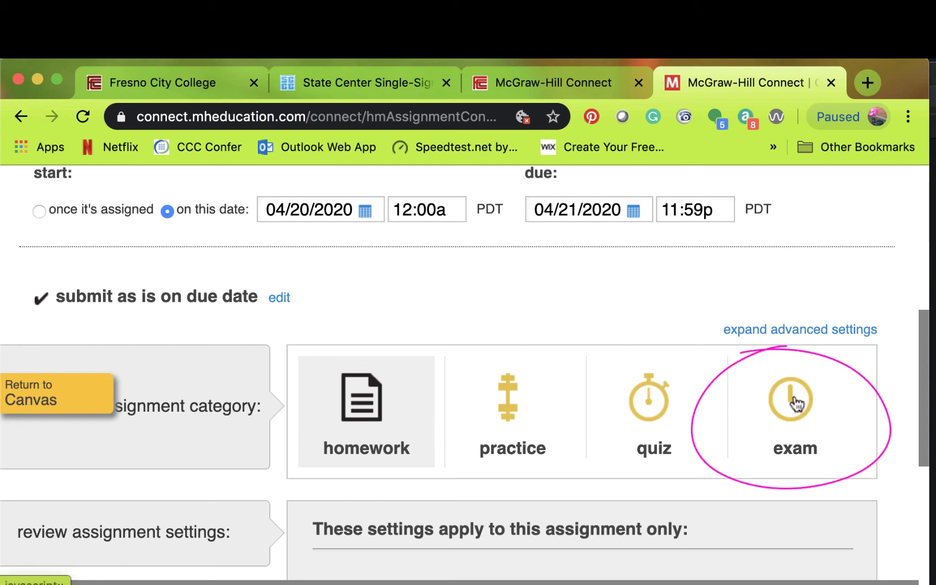
left_click(794, 402)
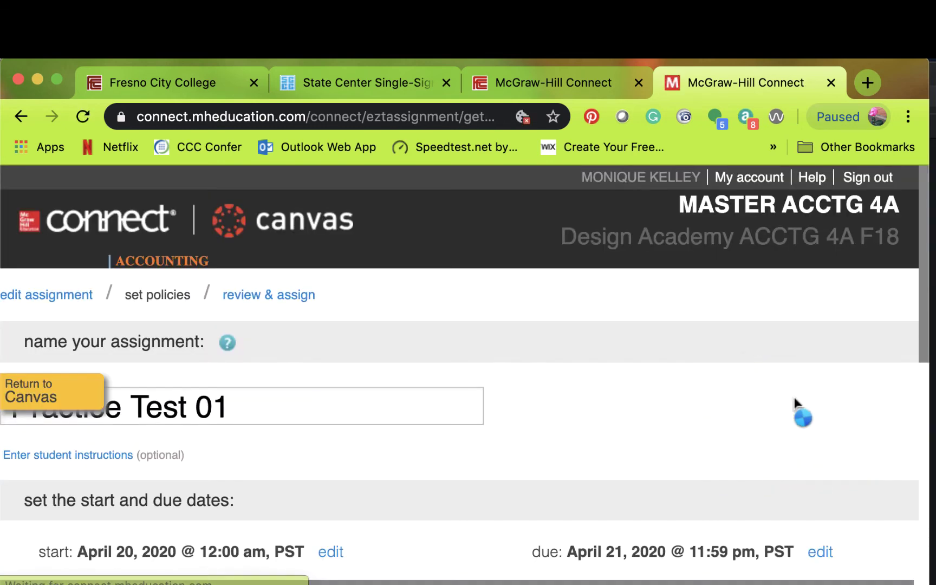
left_click_drag(925, 319, 927, 403)
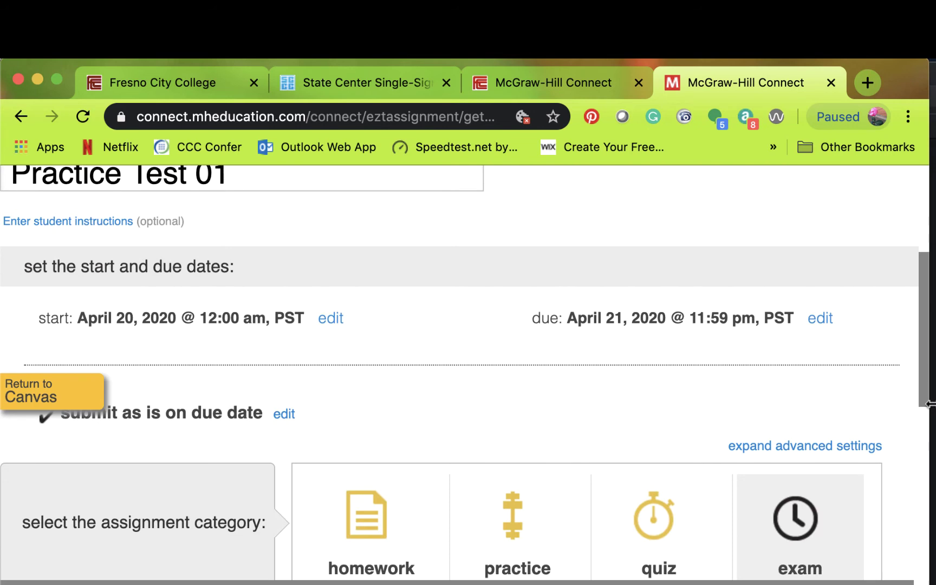
scroll(804, 259, "down", 4)
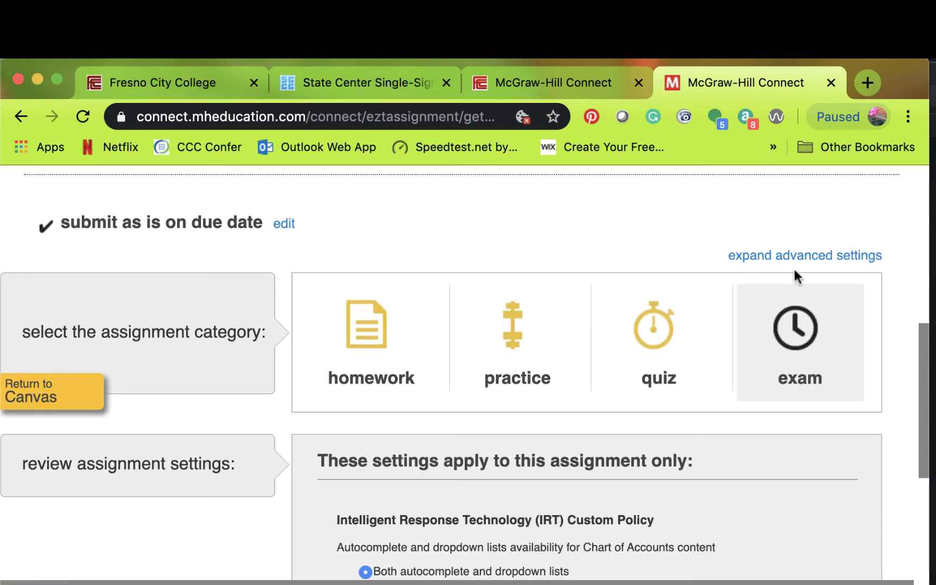
left_click(744, 259)
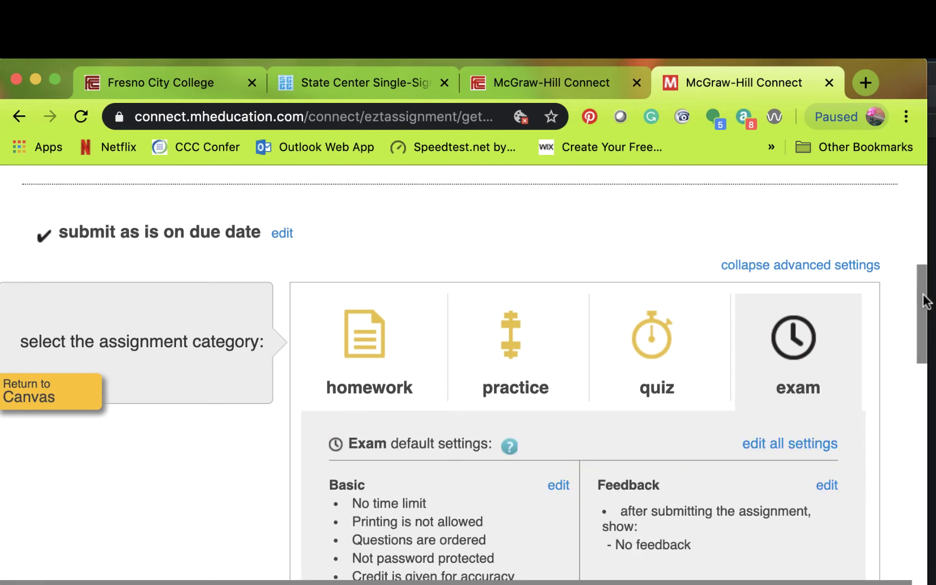
left_click_drag(925, 301, 925, 360)
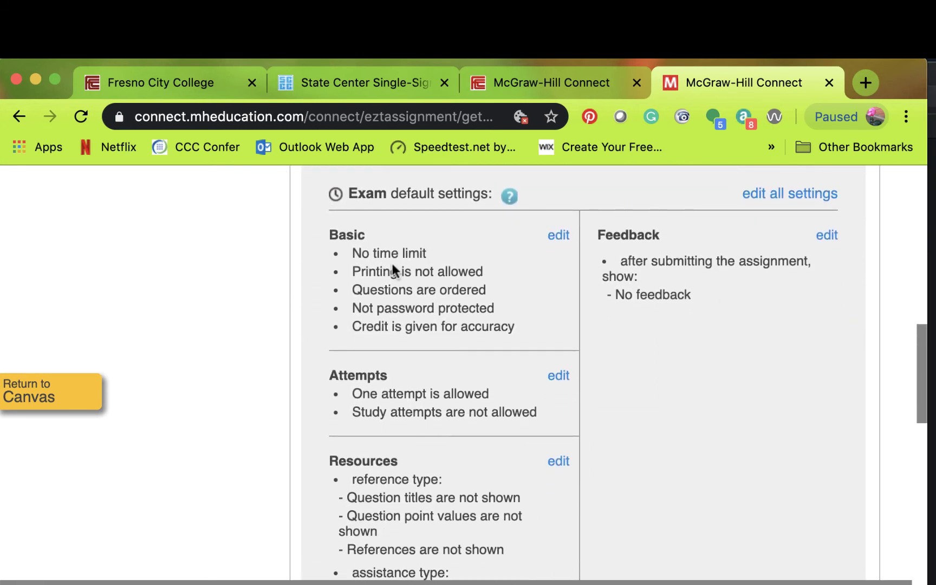
- Give the exam a 30-minute time limit in its basic settings
left_click(559, 237)
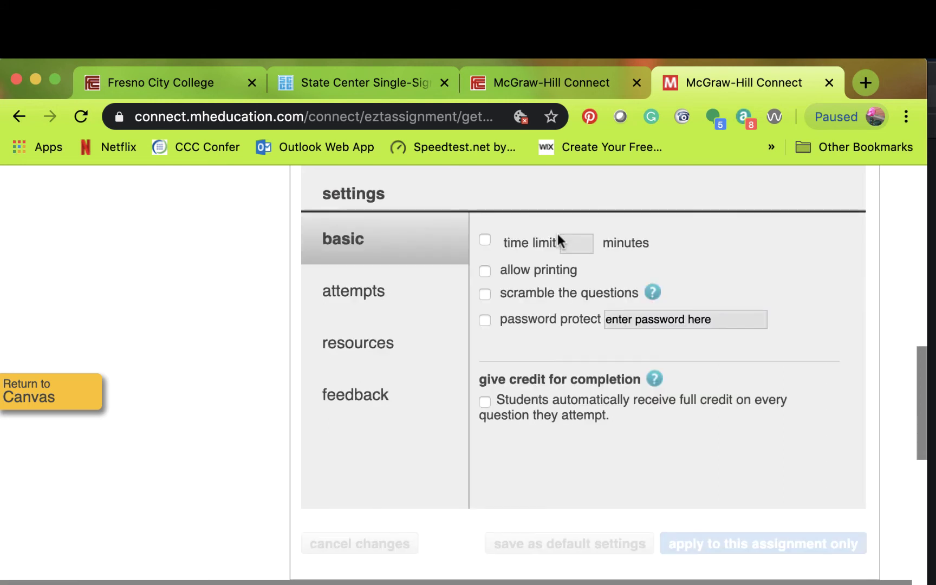
left_click(485, 239)
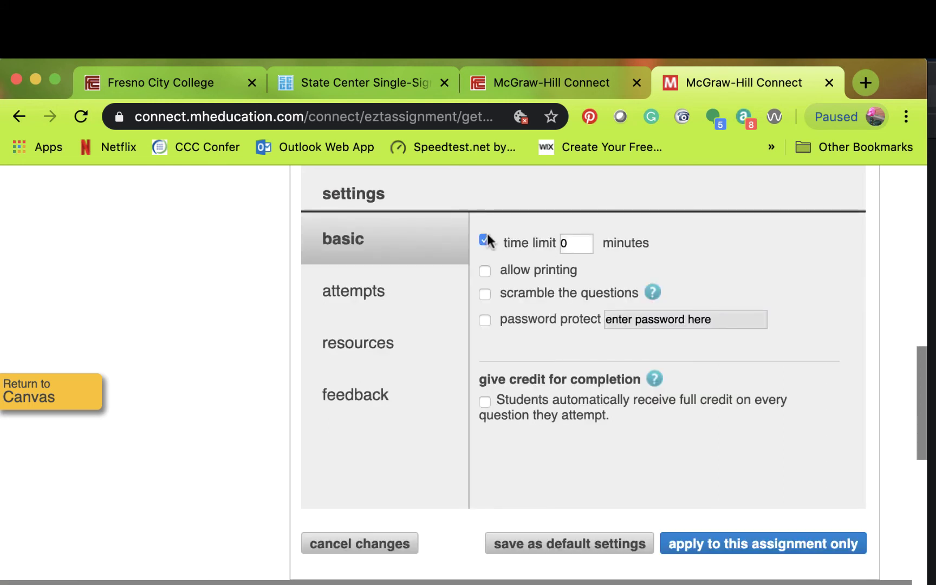
left_click(578, 241)
type("75")
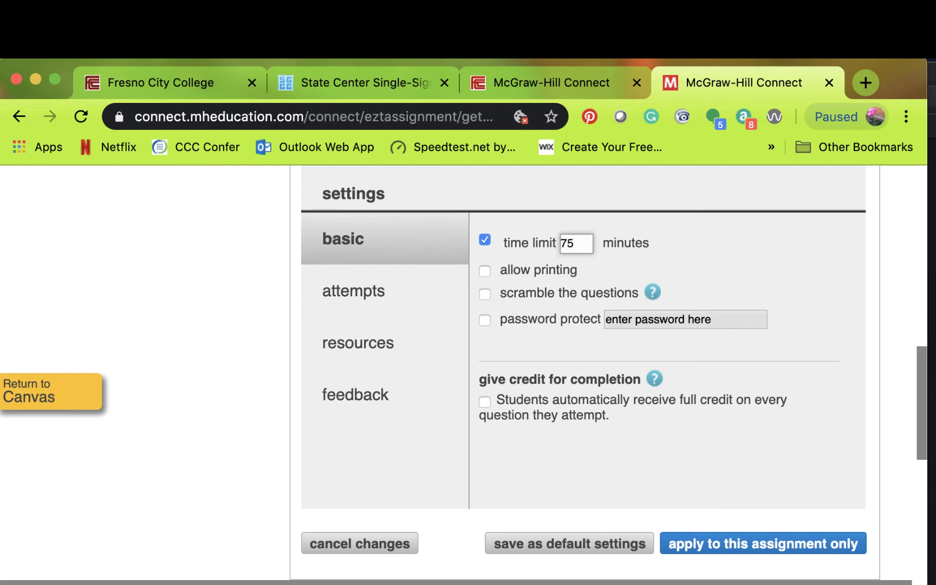
key("BackSpace")
key("BackSpace")
type("30")
- Turn on question scrambling and password-protect the exam with an exam password
left_click(487, 292)
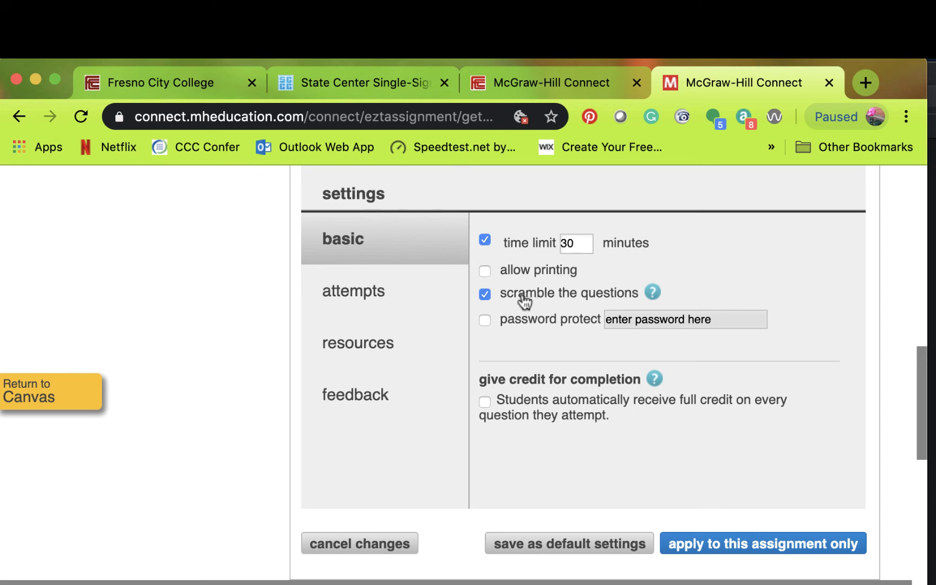
left_click(485, 295)
left_click(486, 317)
left_click(628, 315)
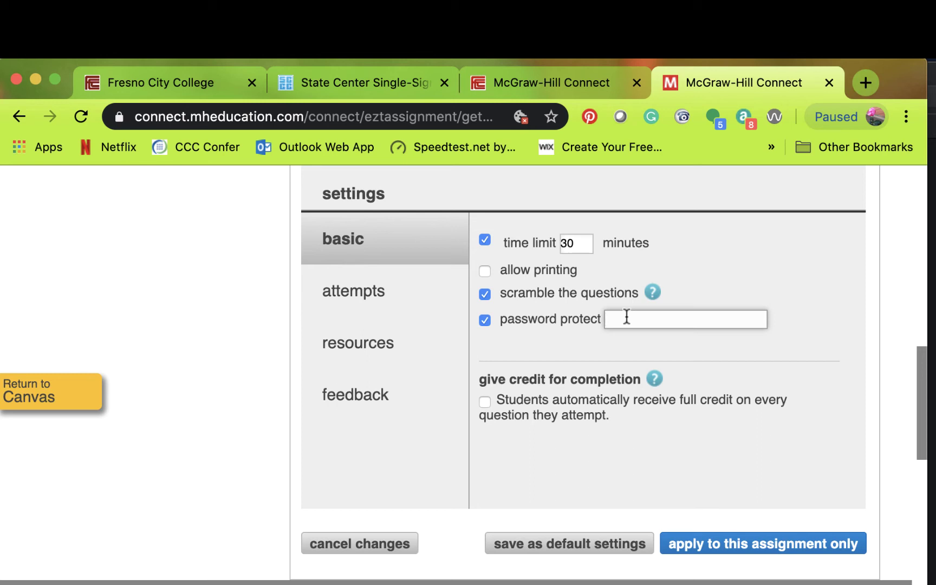
- Review the attempts and resources settings, allowing only question point-value references
left_click(390, 299)
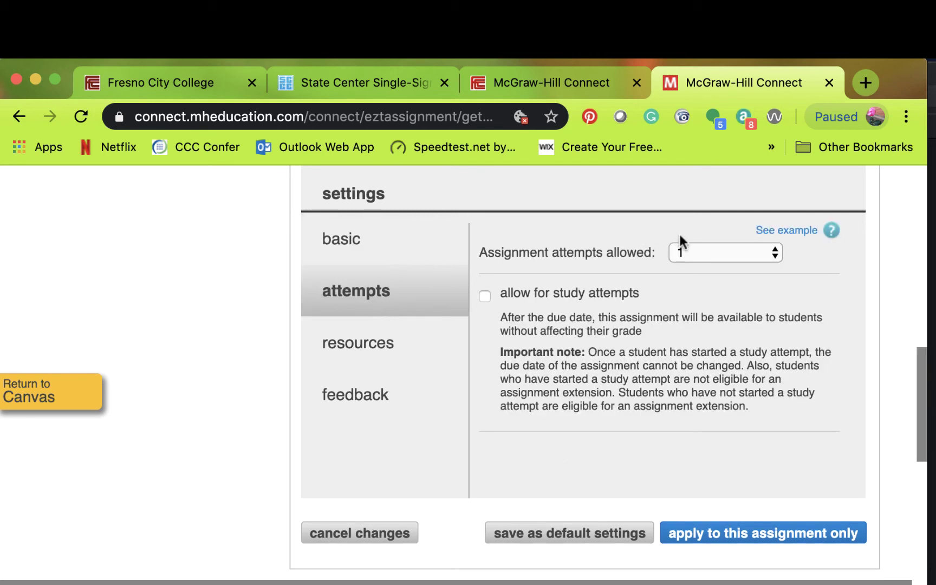
left_click(380, 347)
left_click(381, 353)
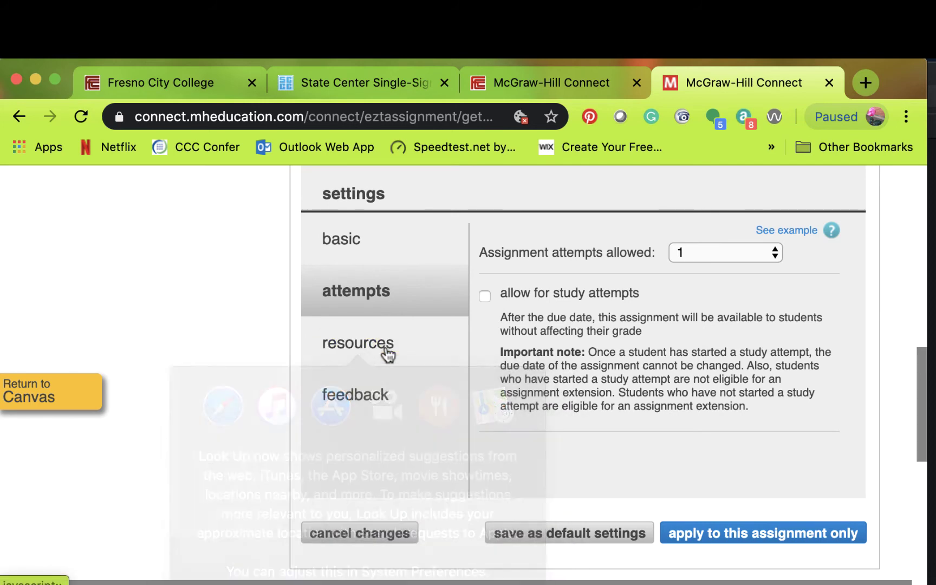
left_click(382, 351)
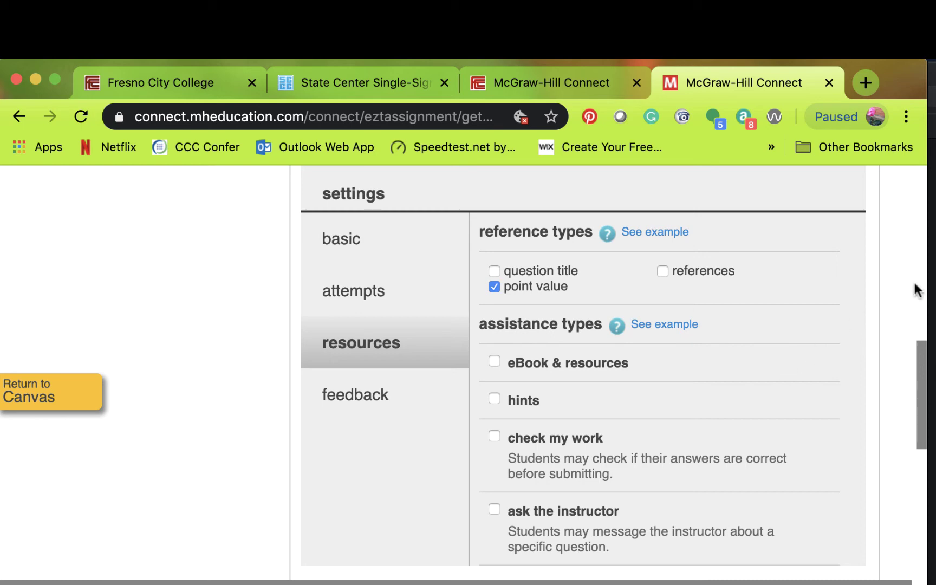
left_click(922, 298)
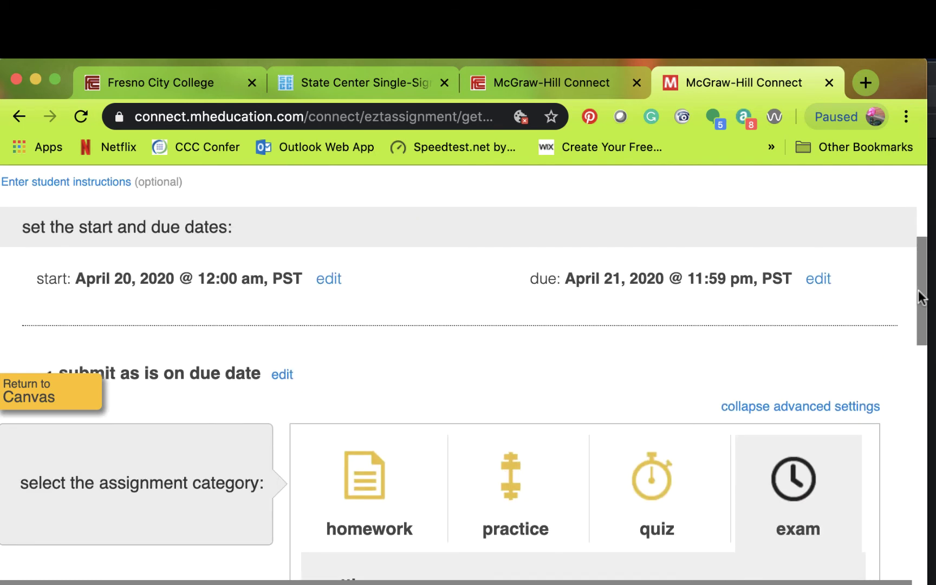
left_click_drag(923, 274, 923, 413)
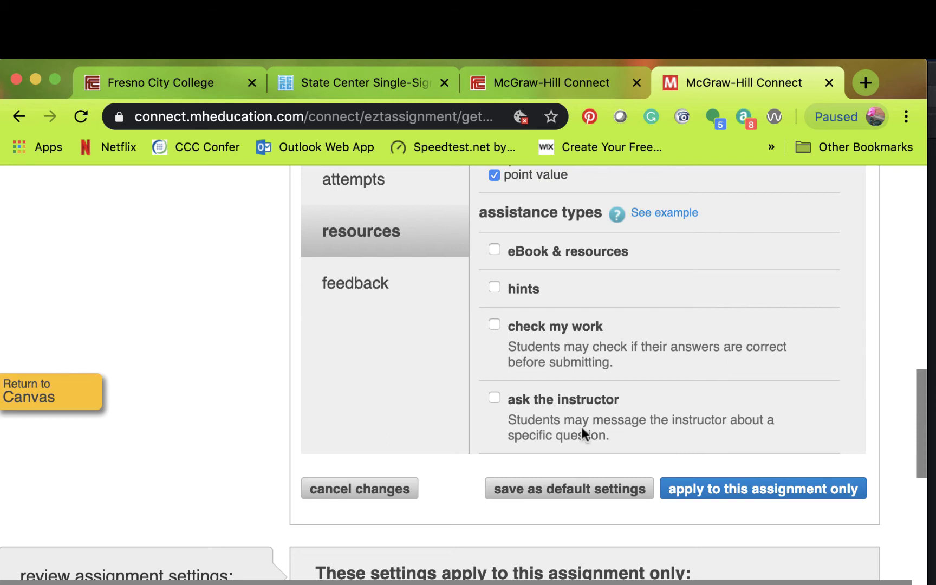
left_click(378, 289)
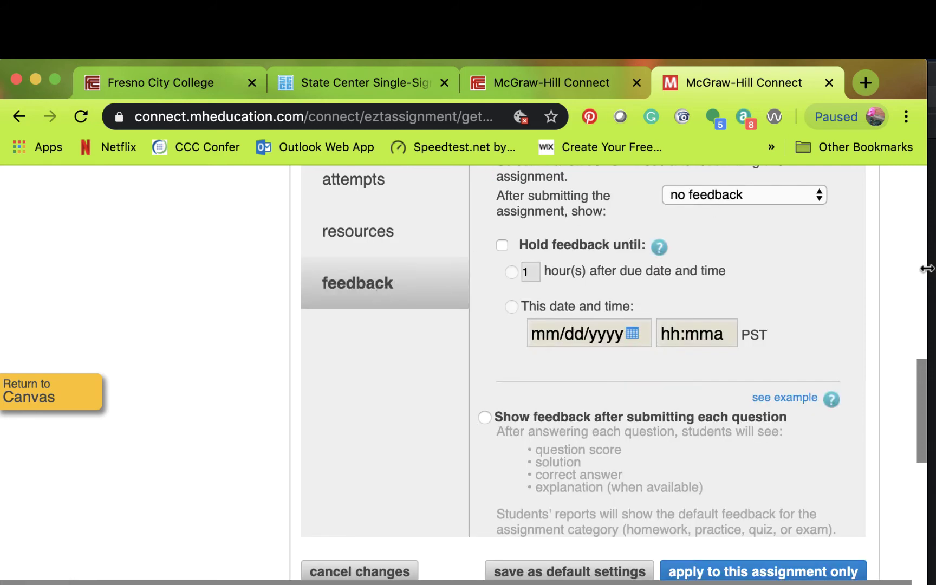
- Hold exam feedback until 24 hours after the due date, releasing April 22, 2020
left_click(920, 265)
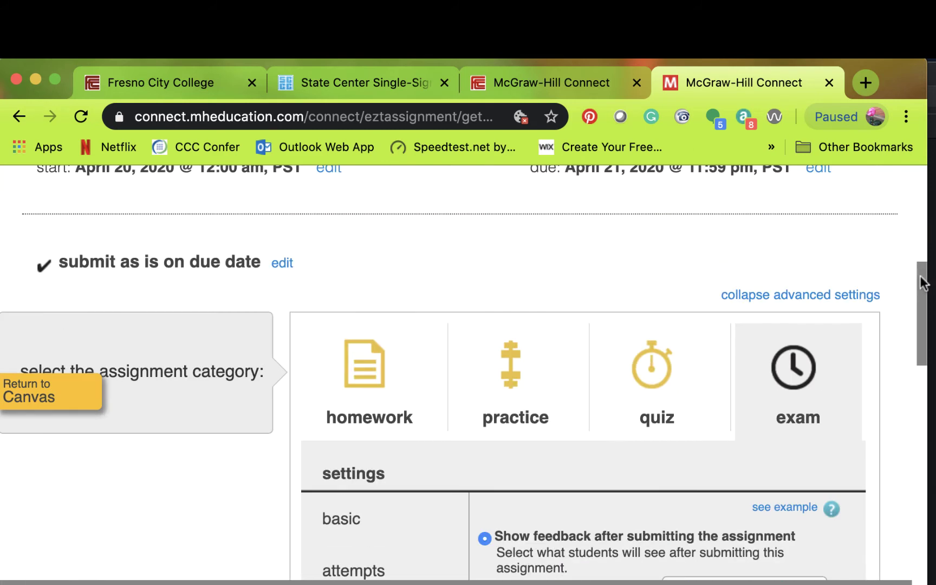
left_click_drag(921, 283, 927, 351)
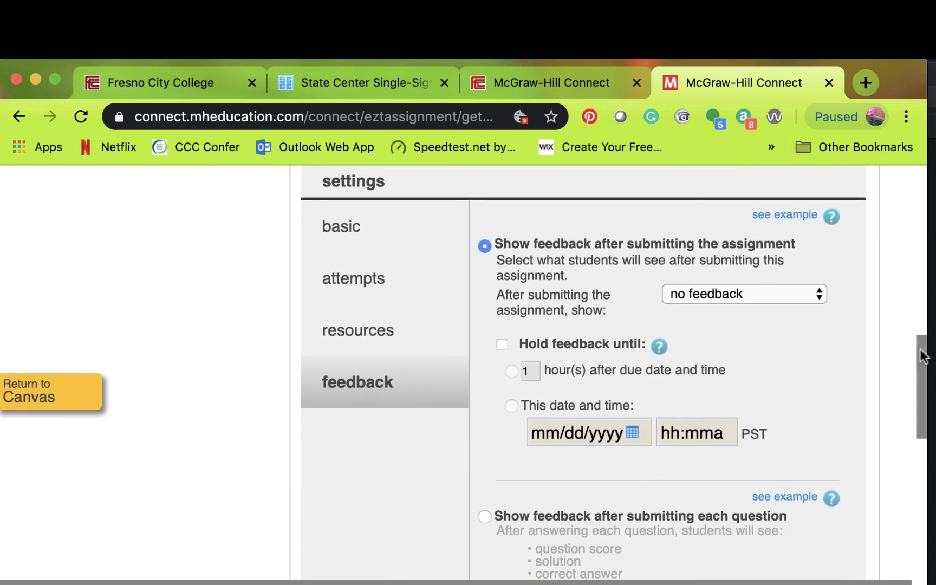
mouse_move(925, 355)
left_mouse_down()
mouse_move(927, 383)
mouse_move(924, 369)
left_mouse_up()
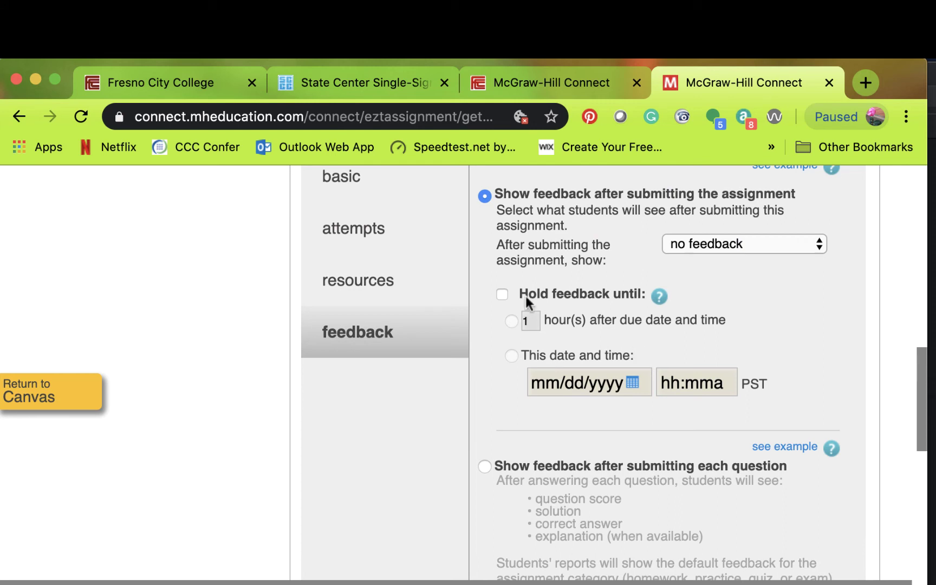
left_click(502, 294)
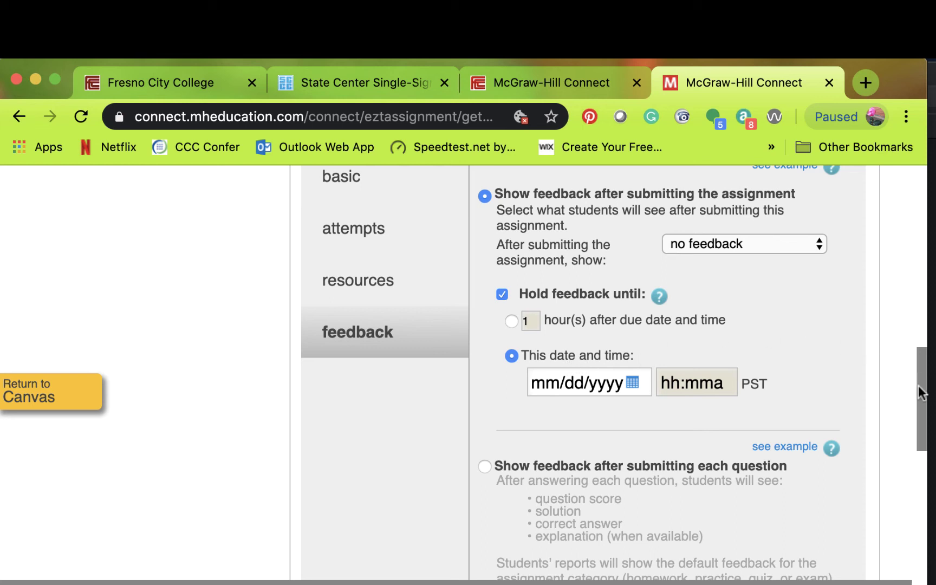
left_click_drag(919, 392, 923, 422)
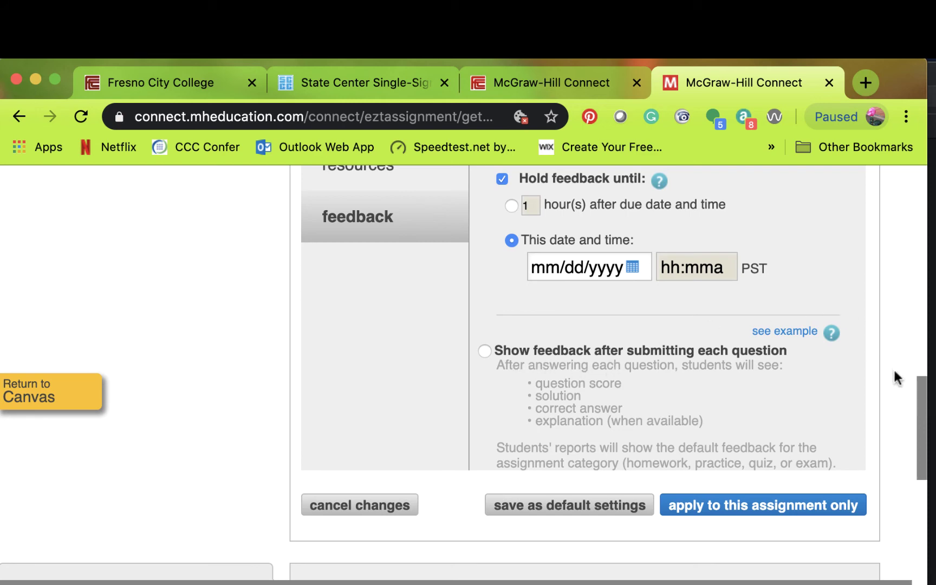
left_click_drag(921, 402, 927, 354)
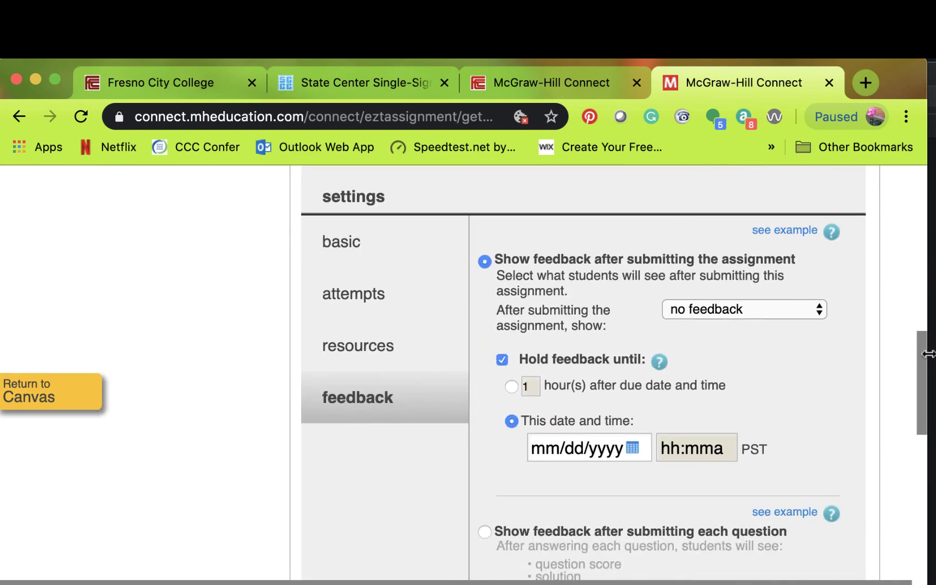
left_click(511, 386)
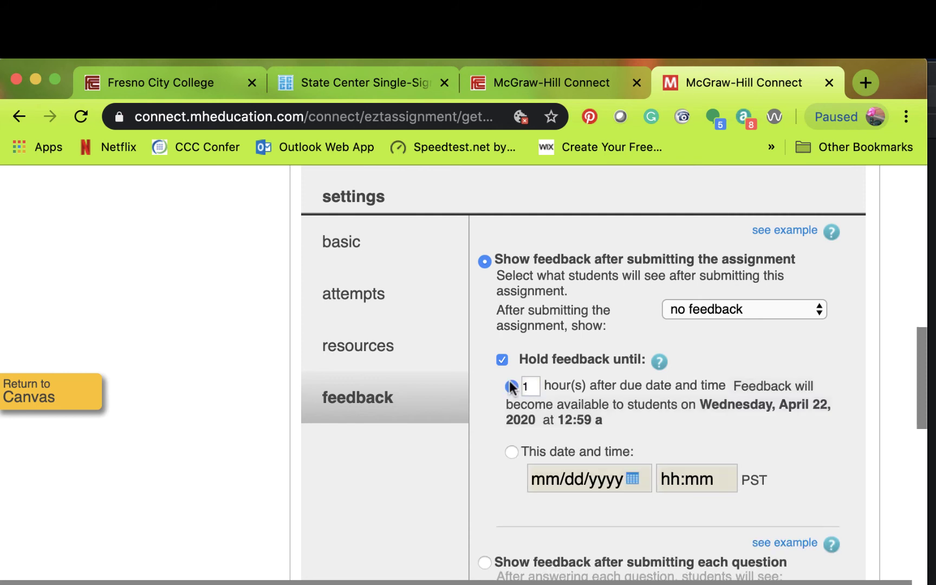
left_click(534, 383)
key("BackSpace")
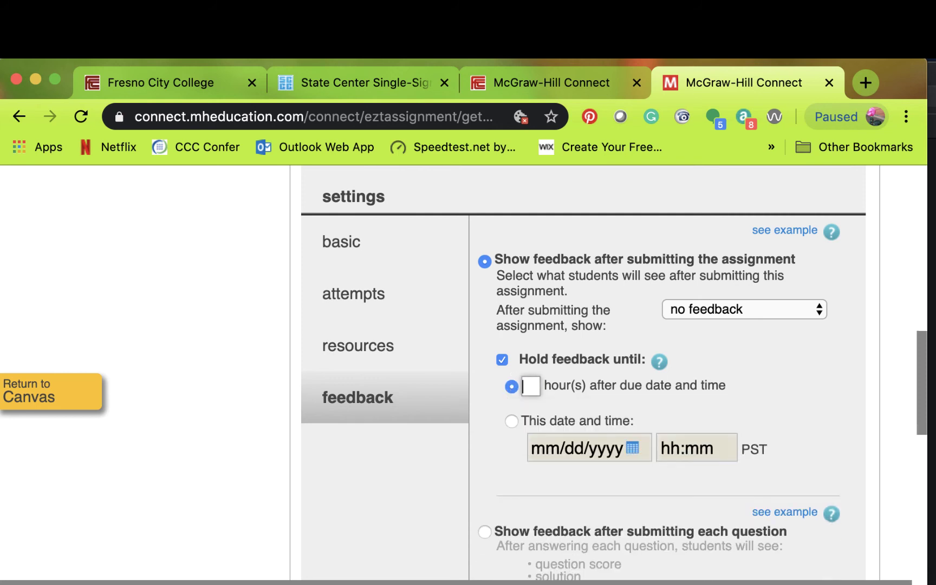
type("24")
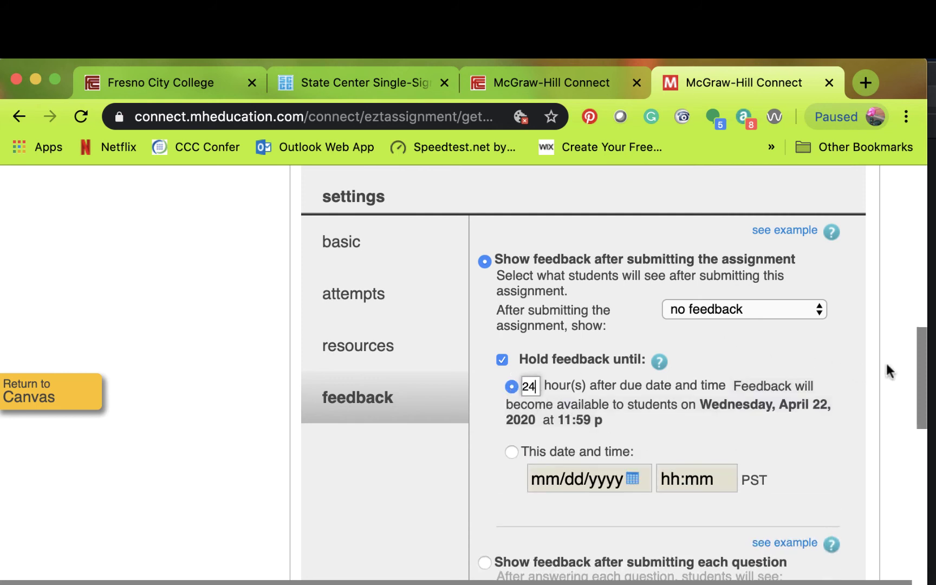
left_click_drag(917, 347, 930, 346)
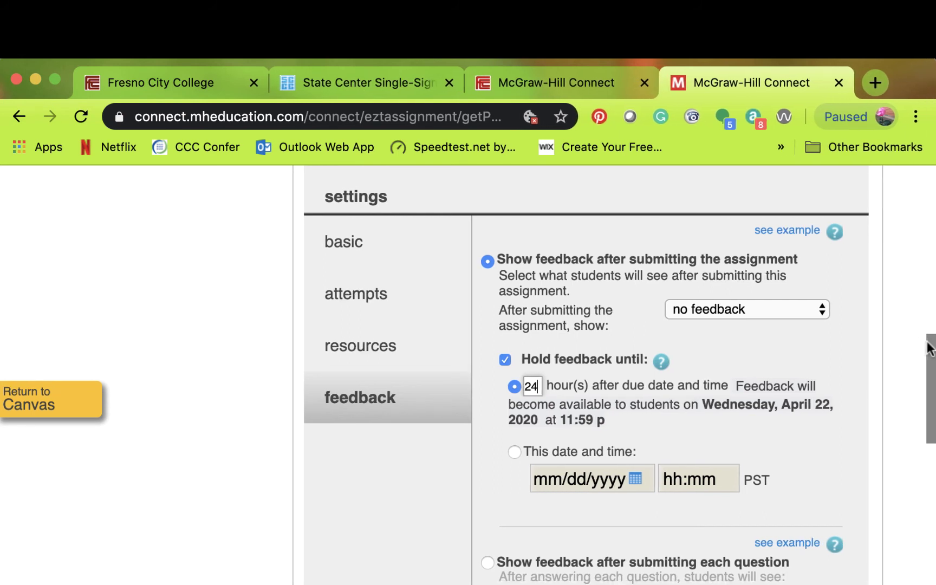
left_click_drag(929, 351, 932, 403)
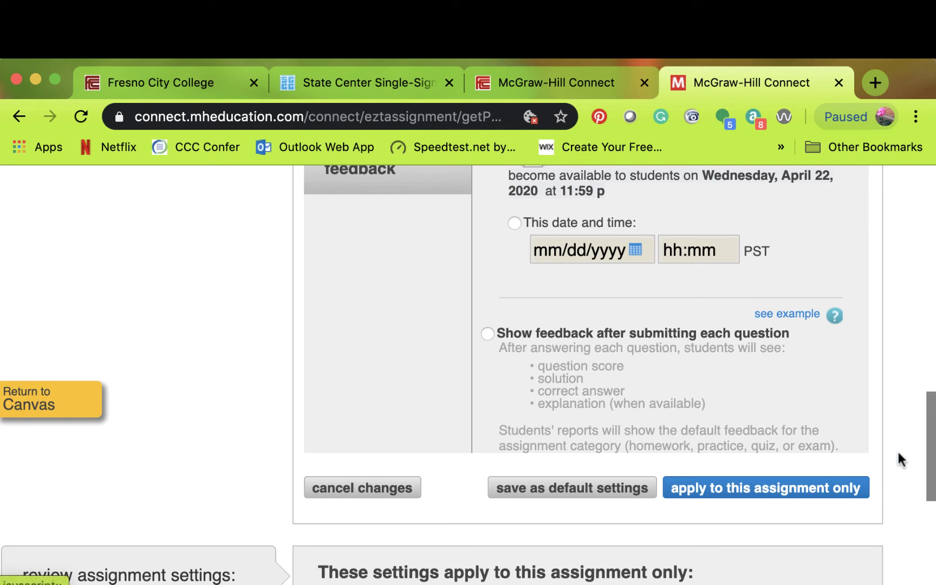
left_click_drag(927, 420, 929, 279)
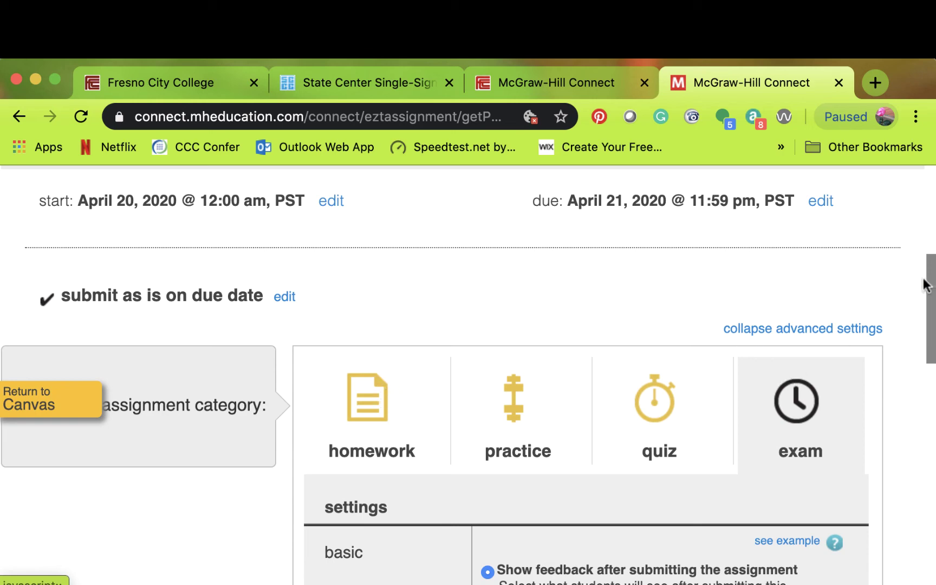
left_click_drag(925, 287, 884, 420)
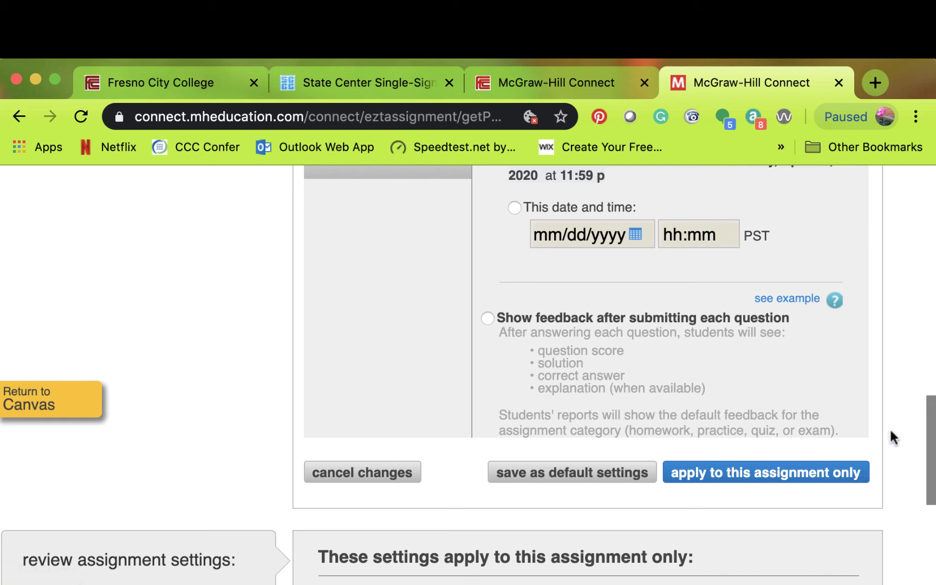
- Apply the feedback settings to this assignment only, accepting the delayed-feedback warning
left_click(824, 476)
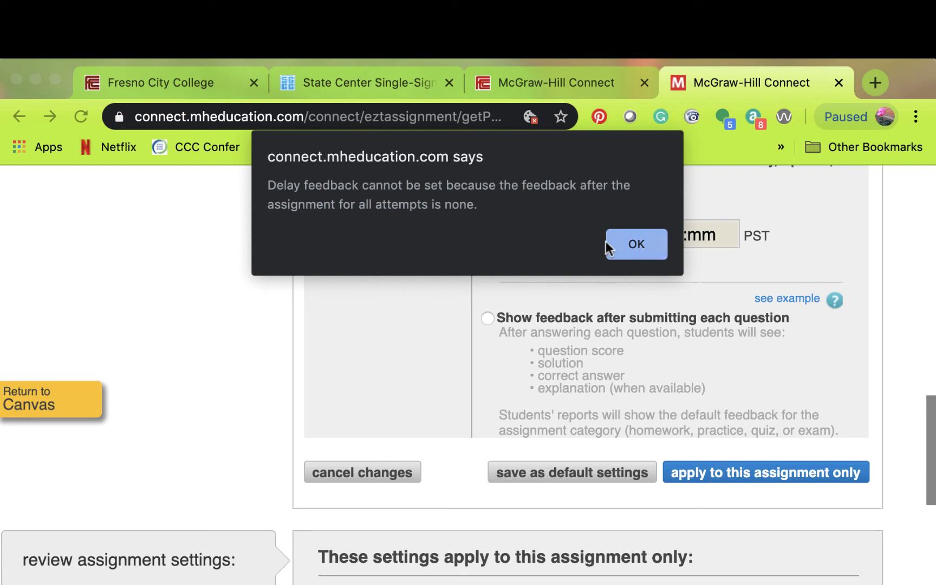
left_click(635, 247)
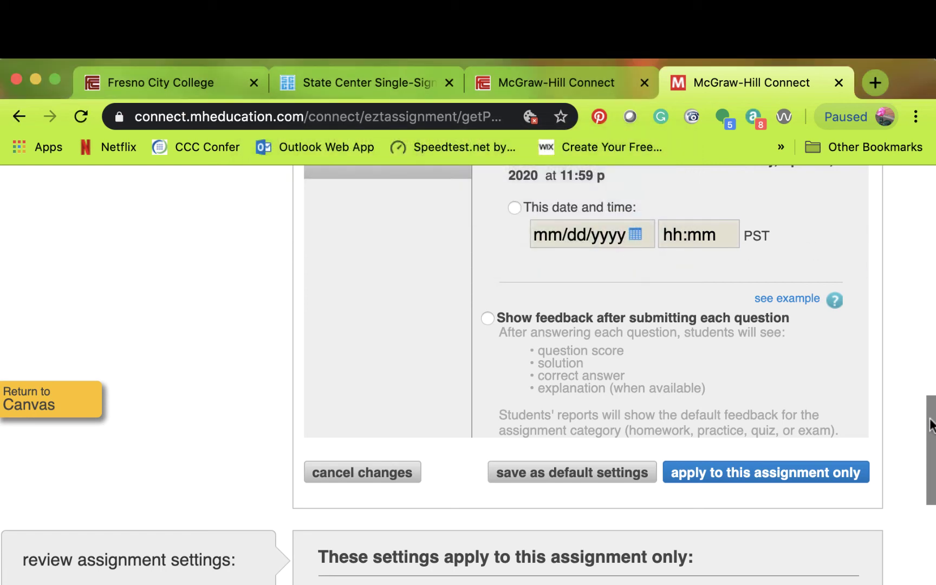
left_click_drag(930, 425, 918, 359)
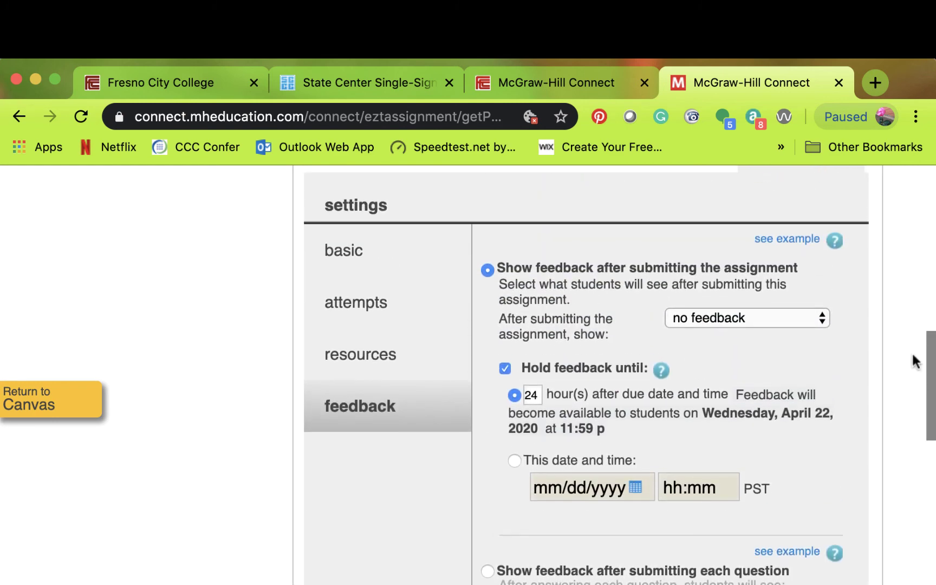
- Show total scores before the due date after submission and reapply to this exam
left_click(794, 319)
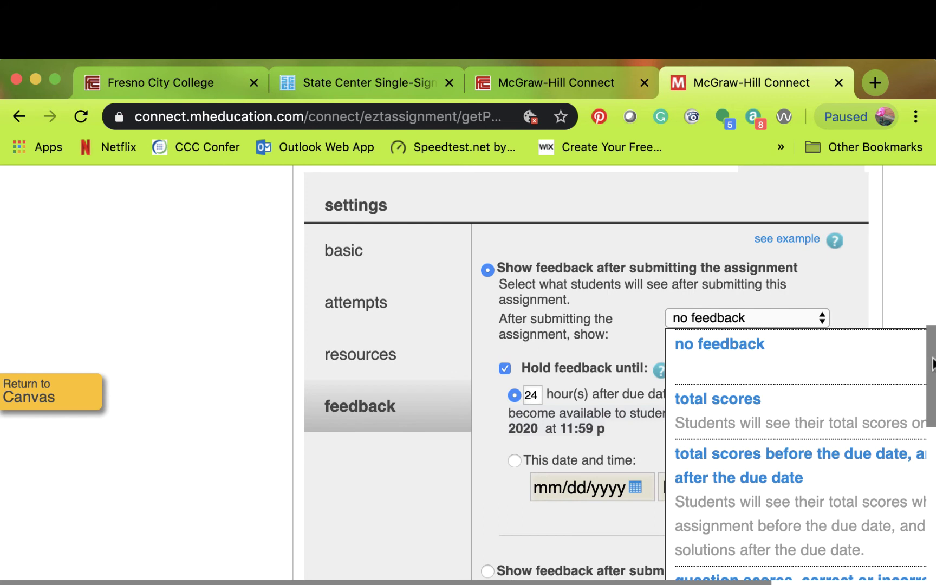
left_click_drag(931, 362, 931, 370)
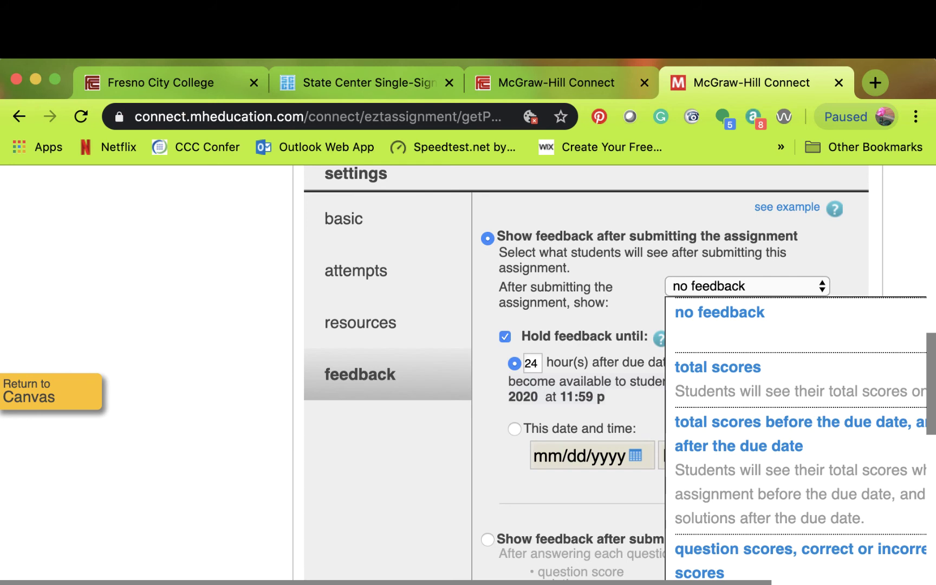
scroll(902, 558, "right", 7)
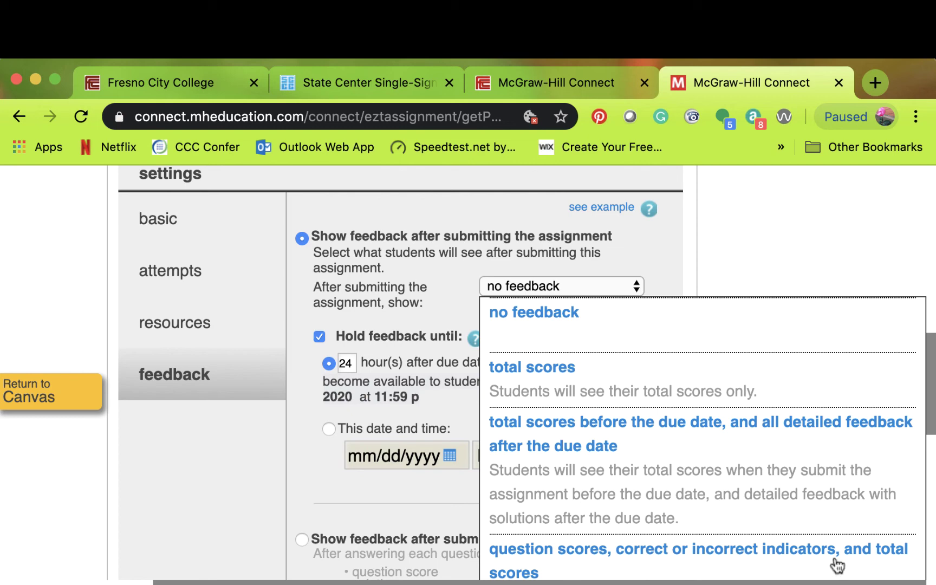
left_click(544, 440)
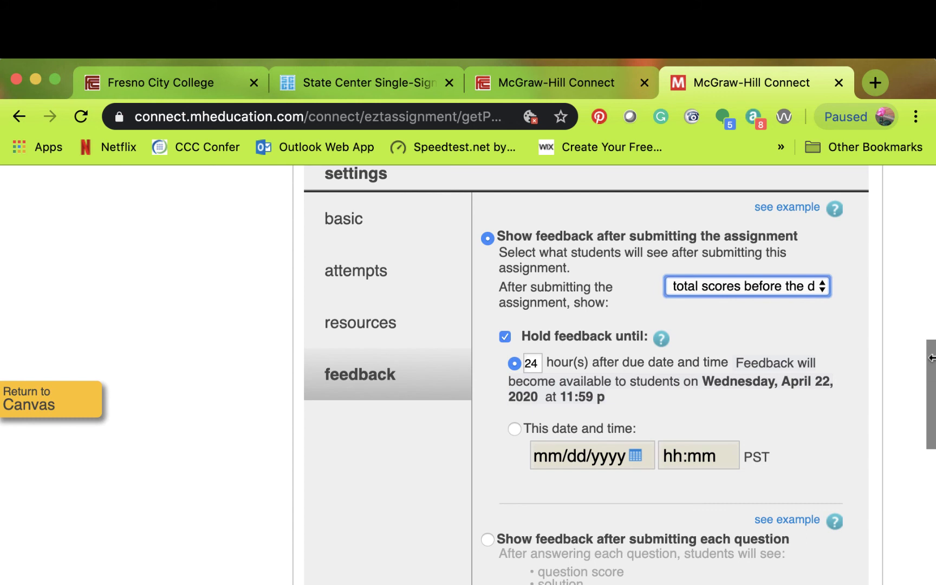
left_click_drag(929, 366, 927, 422)
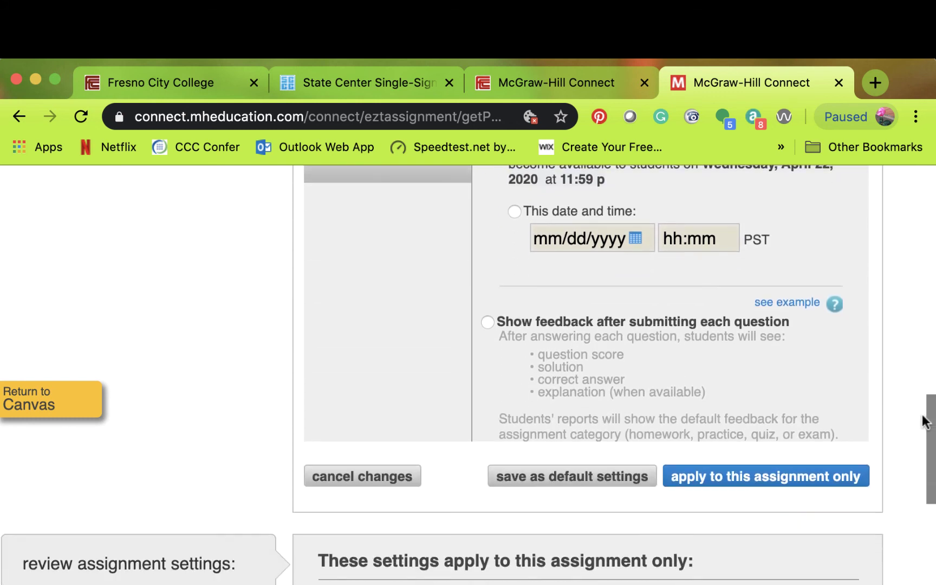
left_click(766, 481)
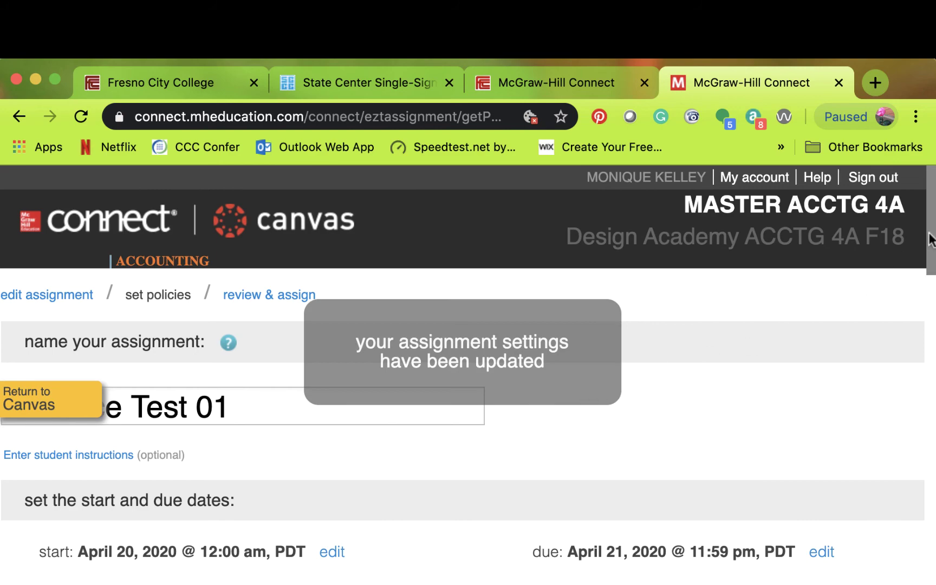
- With the updated settings confirmed, move to the bottom of the policies page and continue to review & assign
left_click_drag(929, 240, 928, 526)
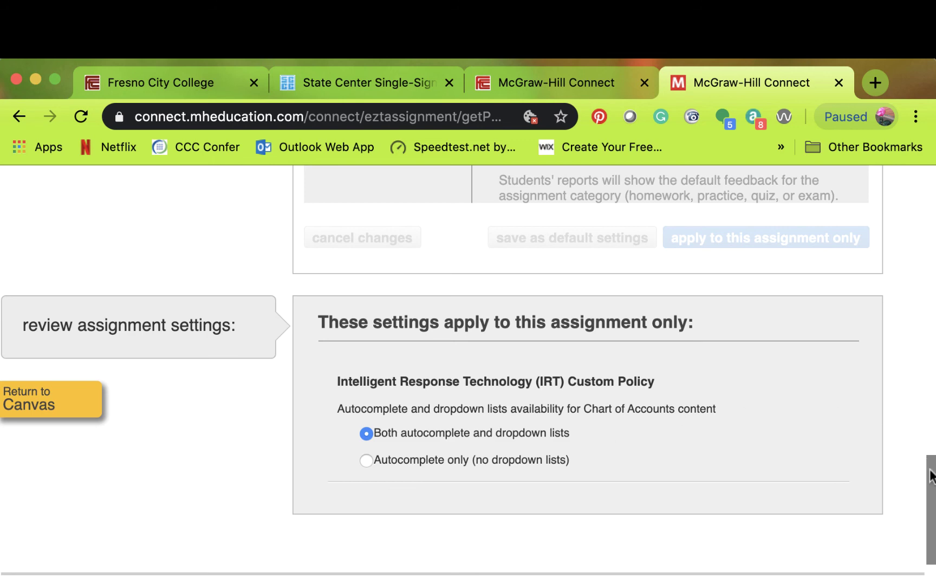
left_click_drag(929, 476, 930, 508)
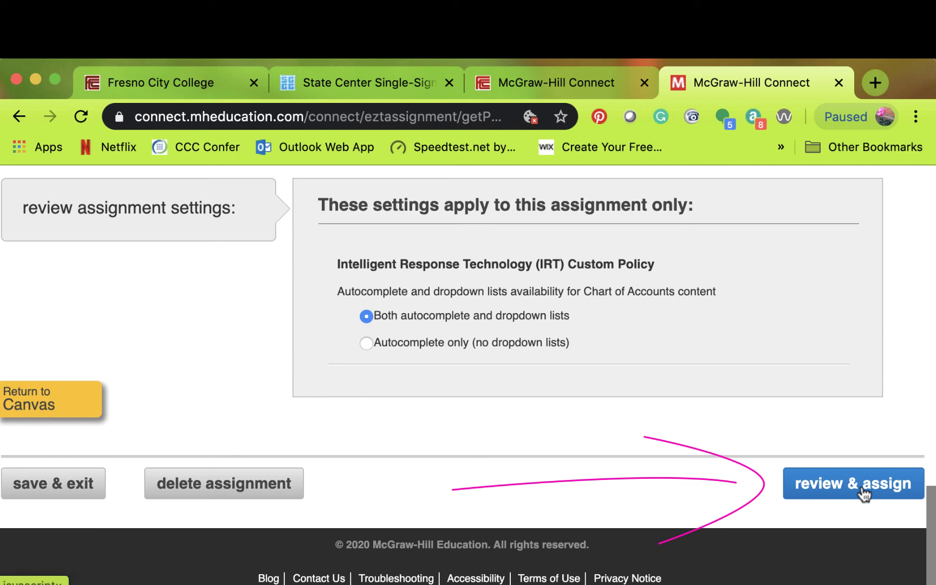
left_click(864, 490)
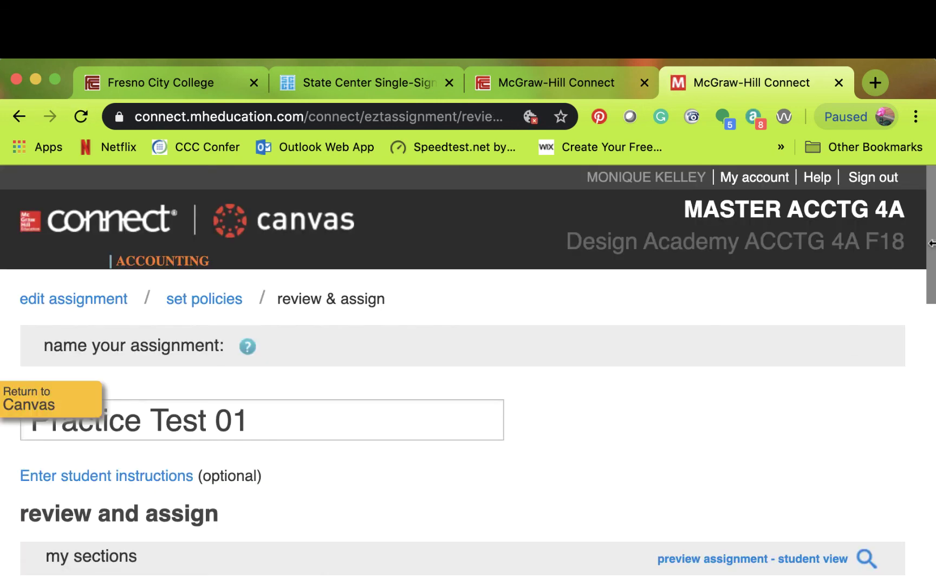
- Keep the current Design Academy section checked and Grade Type Best, and turn Canvas deployment off then back on
scroll(756, 384, "down", 1)
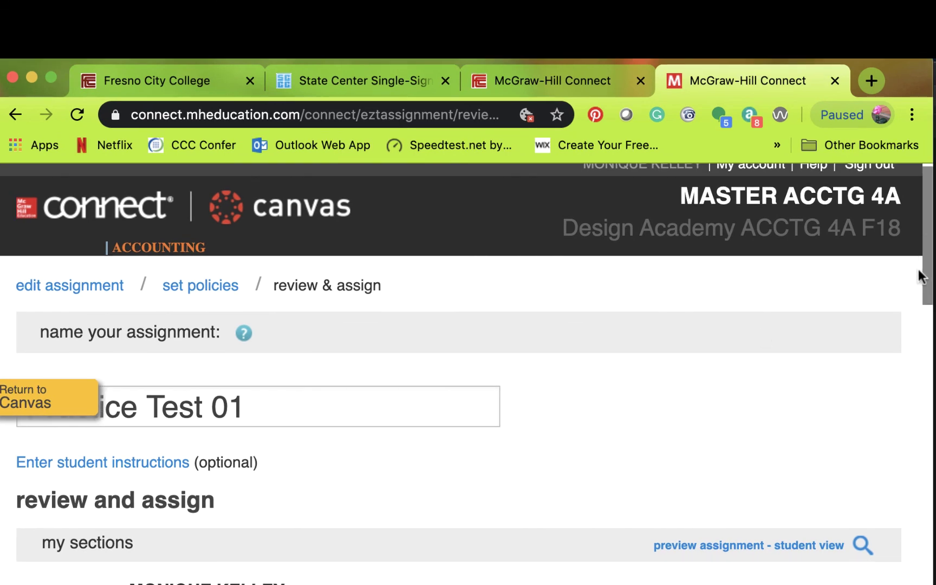
left_click_drag(927, 259, 934, 390)
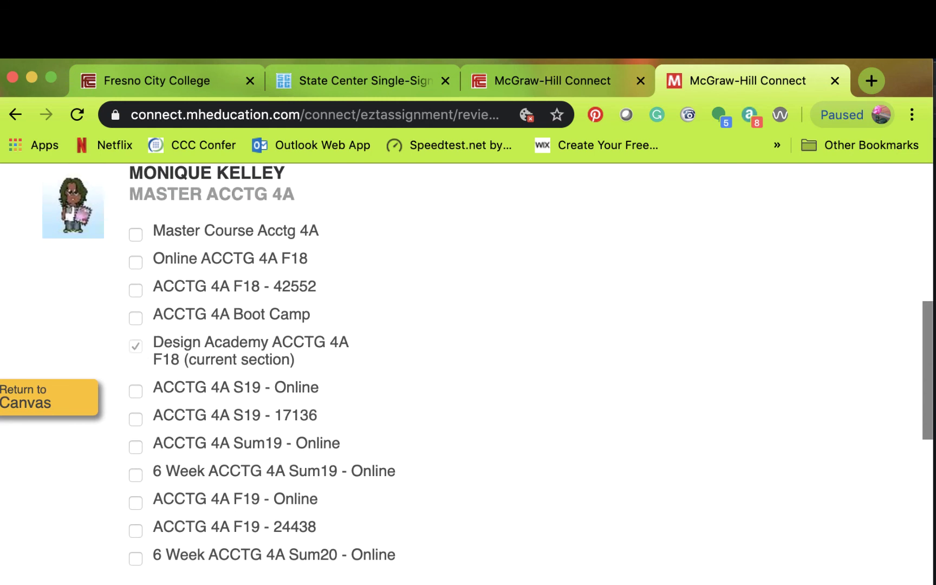
left_click_drag(930, 339, 935, 332)
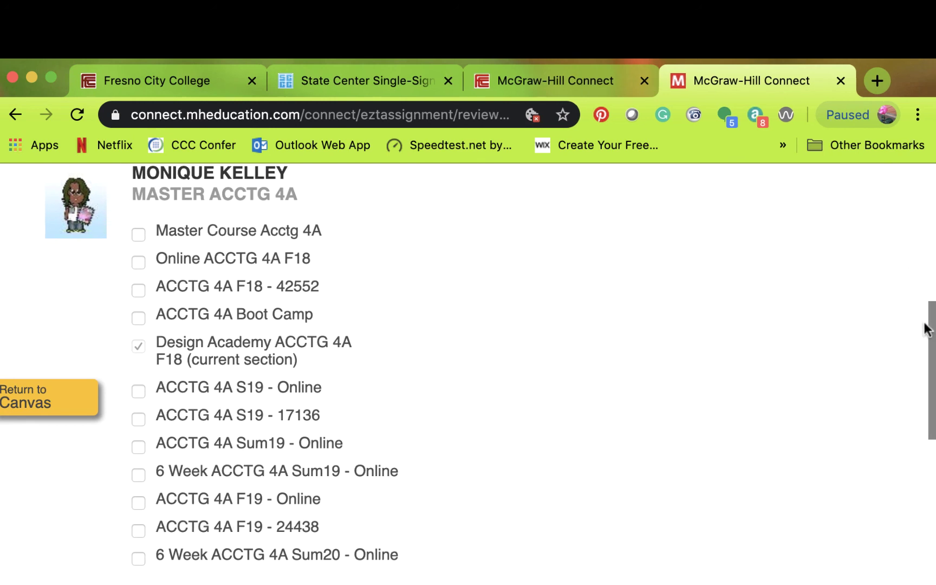
left_click_drag(931, 317, 901, 422)
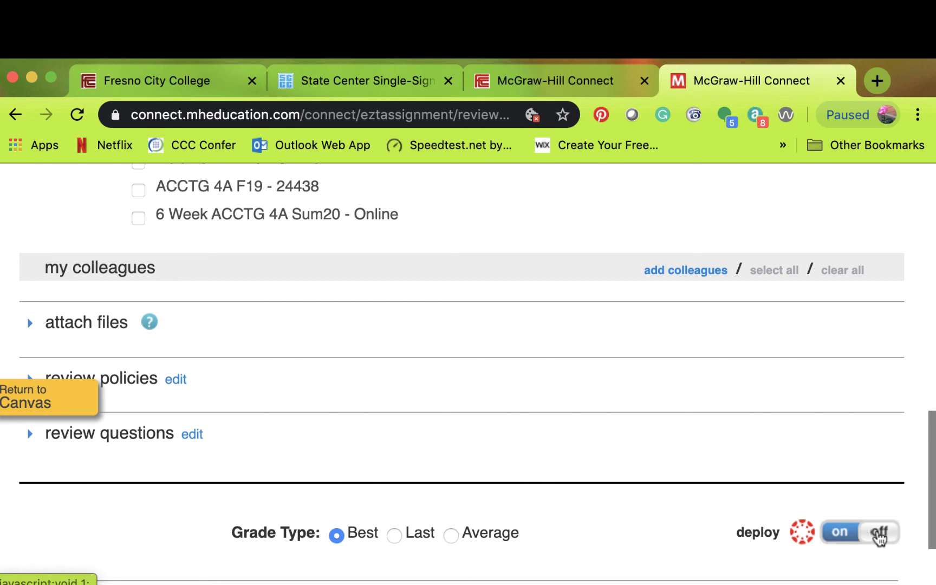
left_click(873, 535)
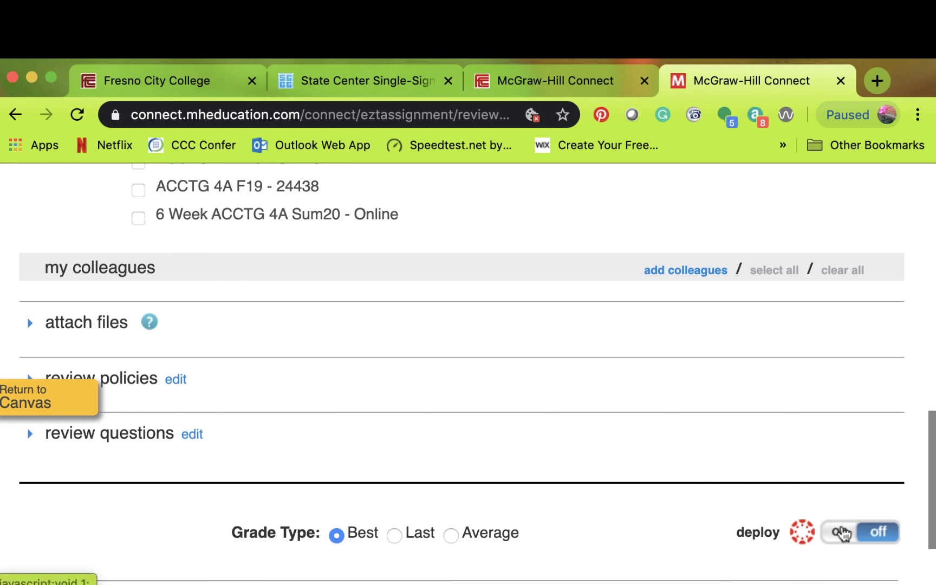
left_click(840, 532)
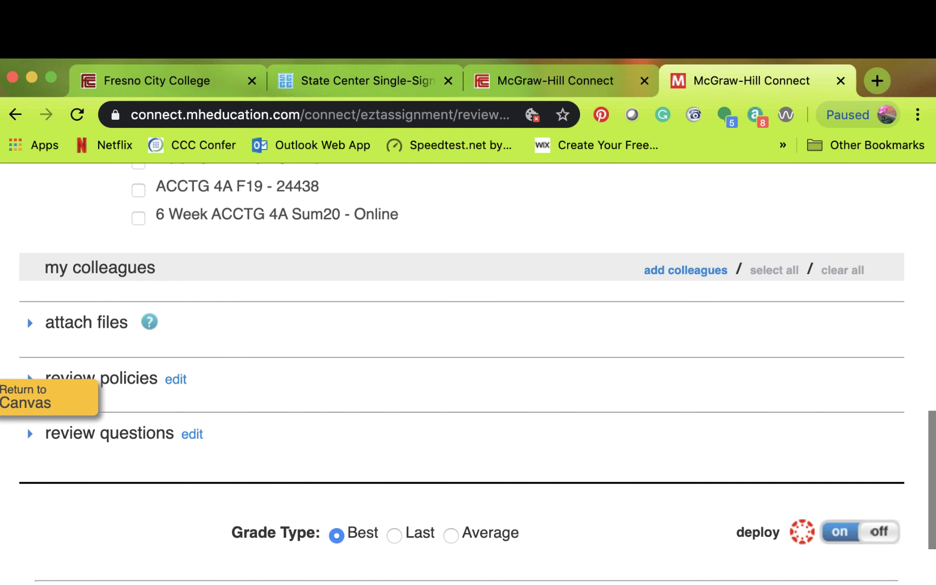
mouse_move(932, 420)
left_mouse_down()
mouse_move(931, 463)
mouse_move(929, 375)
mouse_move(927, 404)
left_mouse_up()
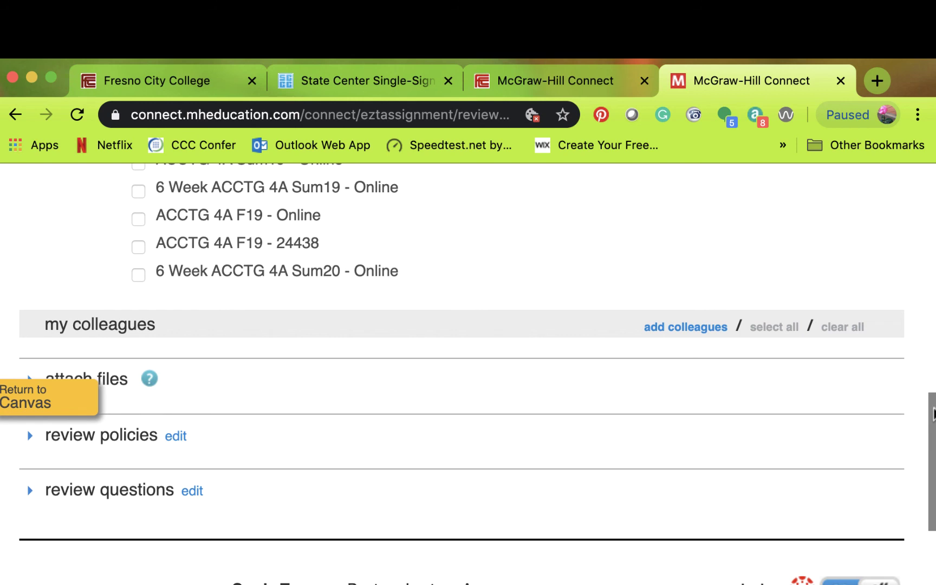
left_click_drag(932, 412, 933, 472)
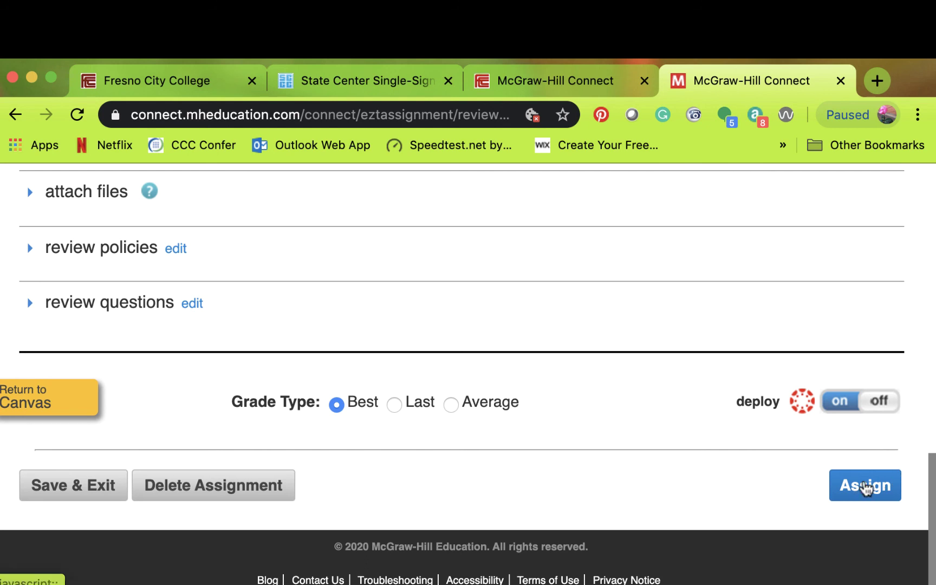
- Assign Practice Test 01 for 04/20/20–04/21/20, then hide it from students in the section's assignment list
left_click(866, 488)
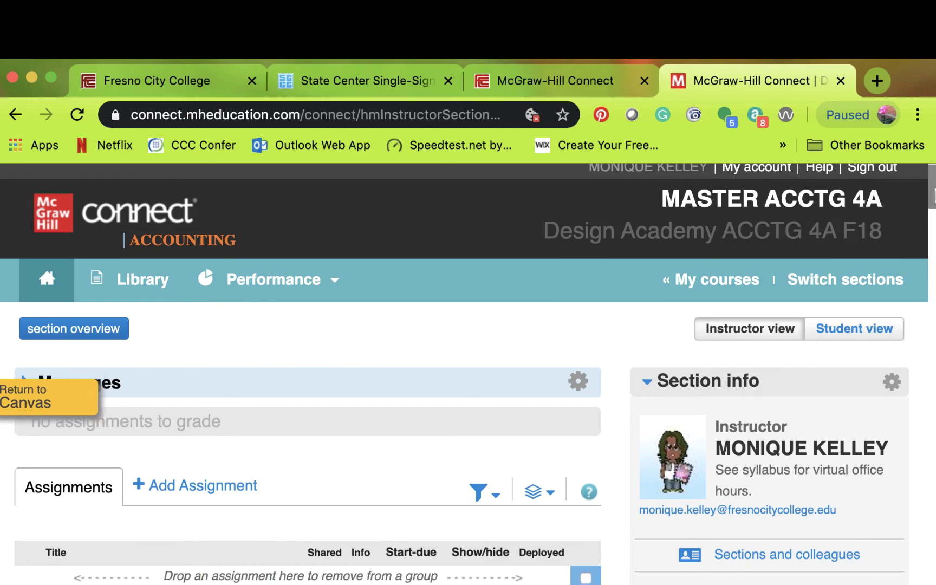
scroll(307, 374, "down", 20)
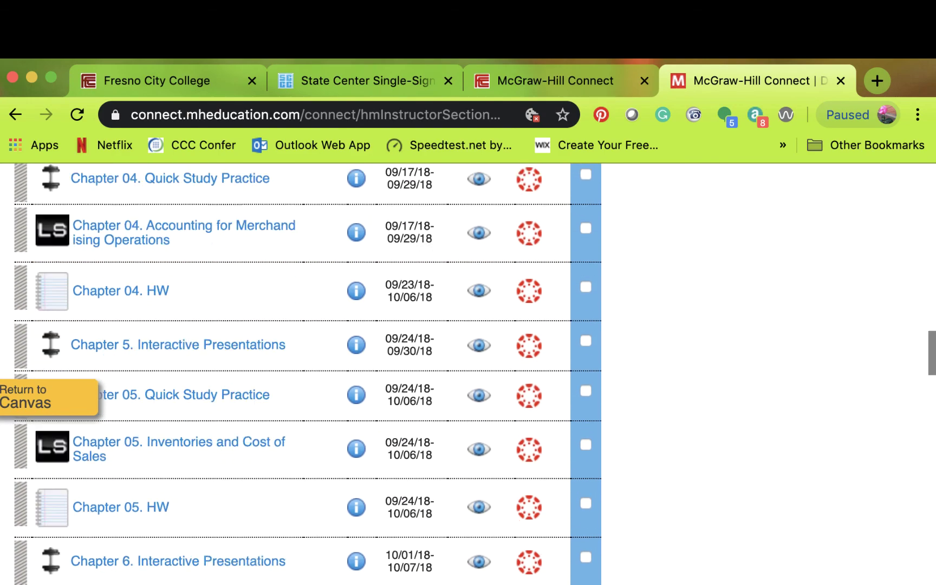
scroll(306, 374, "down", 15)
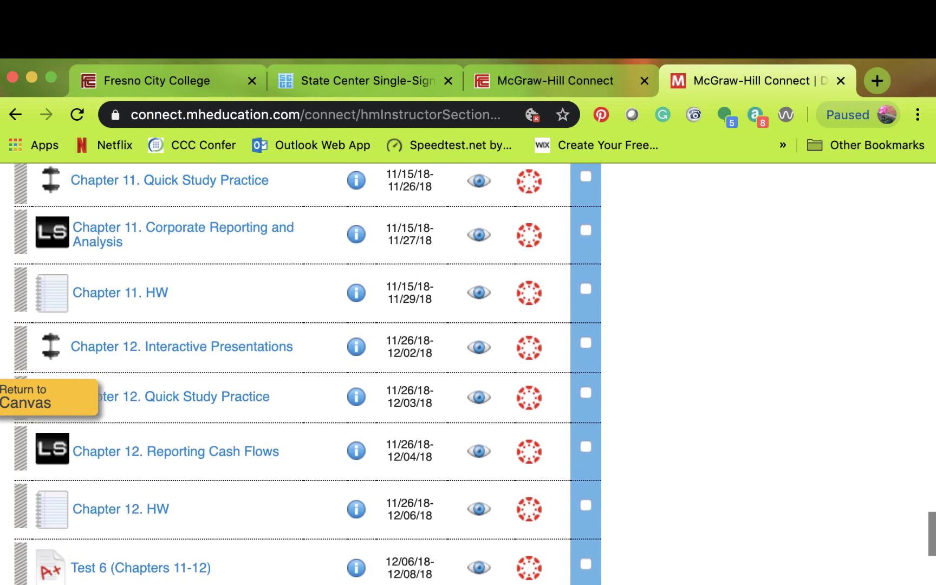
scroll(32, 539, "up", 5)
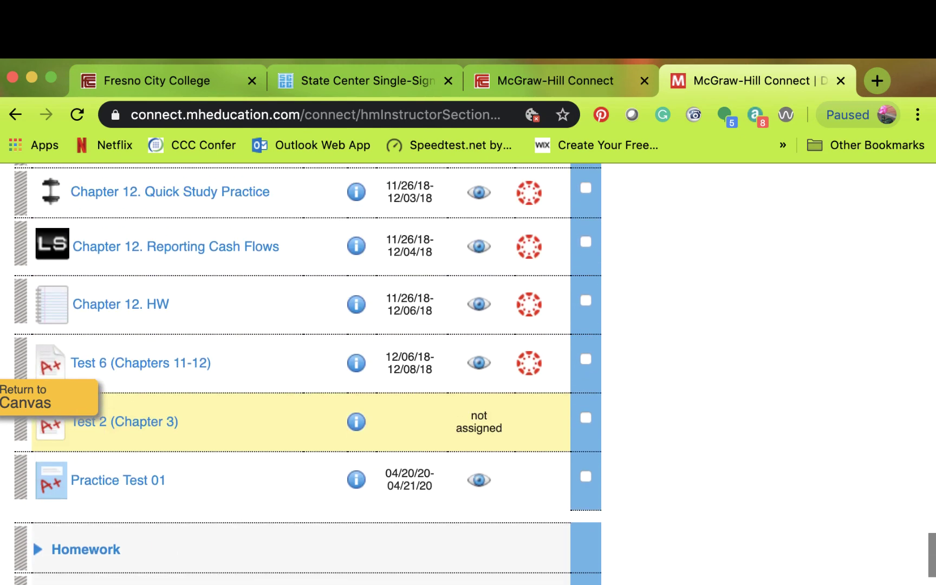
scroll(31, 501, "down", 5)
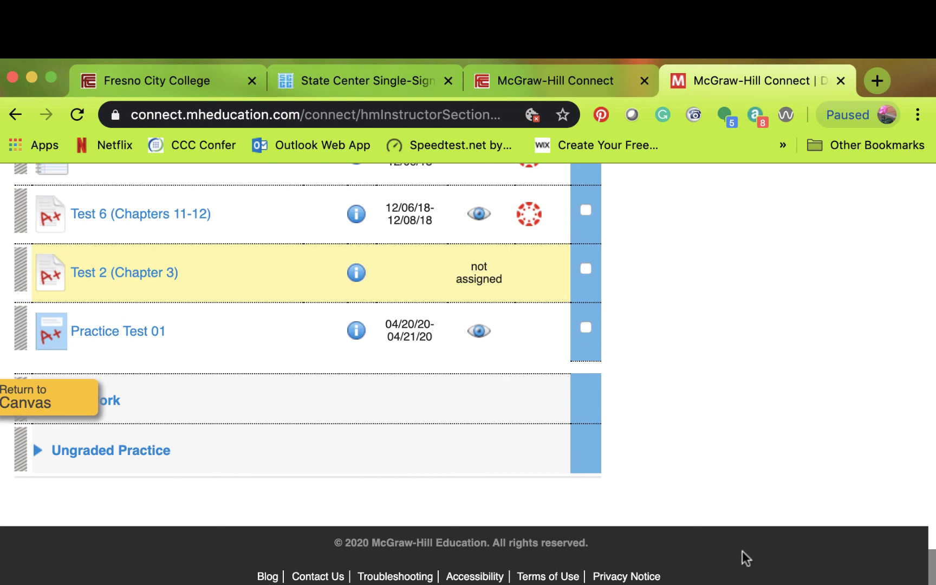
left_click_drag(120, 380, 236, 353)
left_click(479, 333)
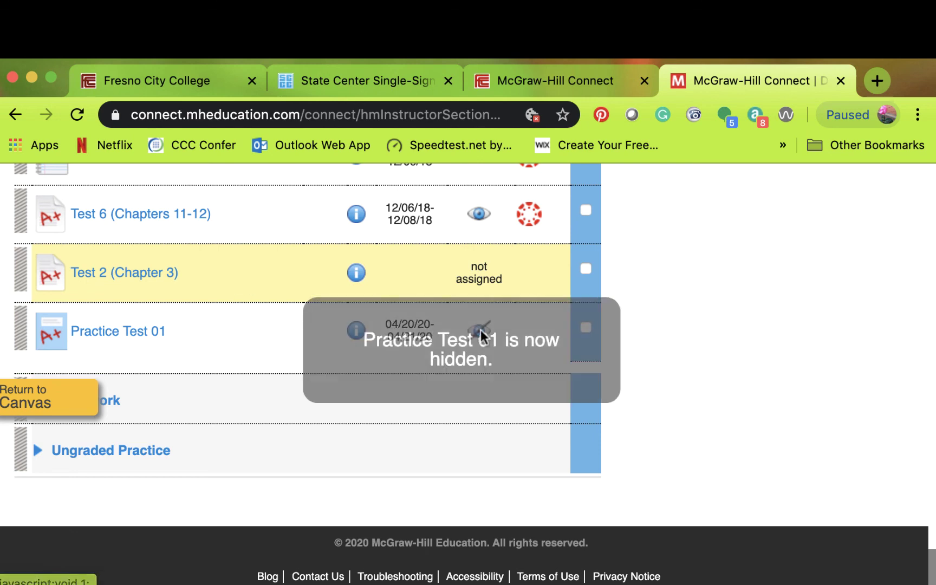